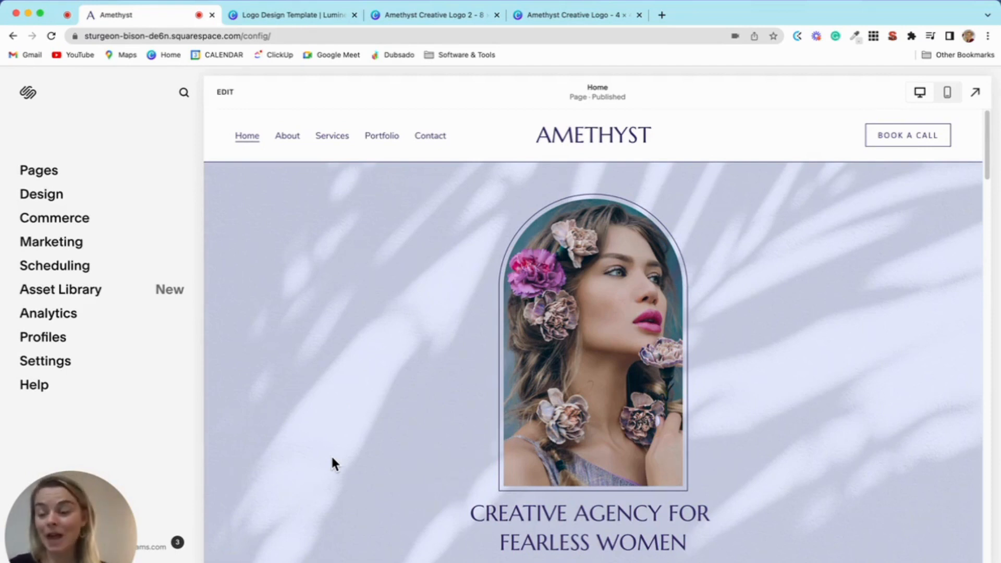
Step: Review the site's home page and the Amethyst Creative logo designs in the Canva tabs, and return to the website
scroll(514, 308, down, 3)
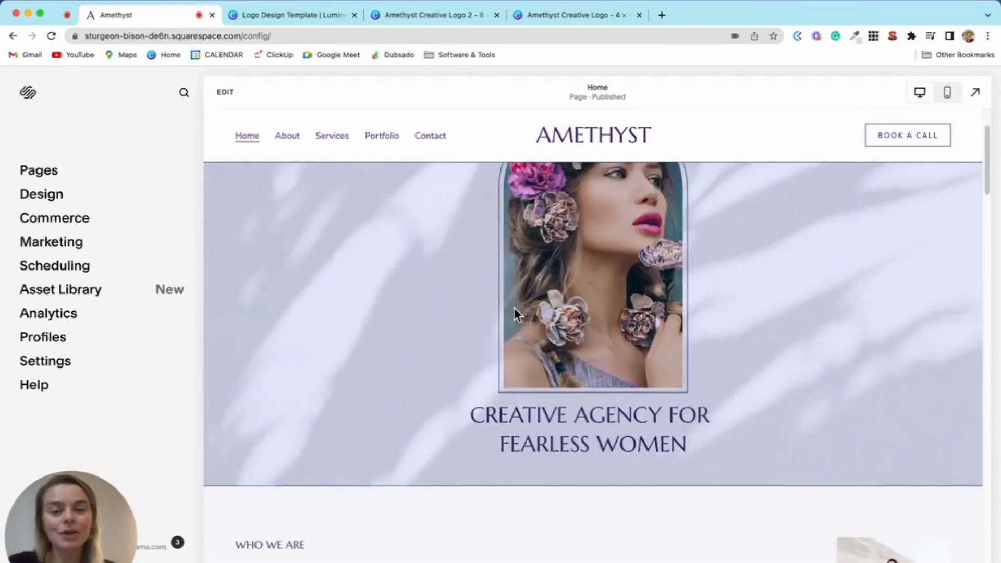
scroll(514, 307, up, 3)
click(316, 16)
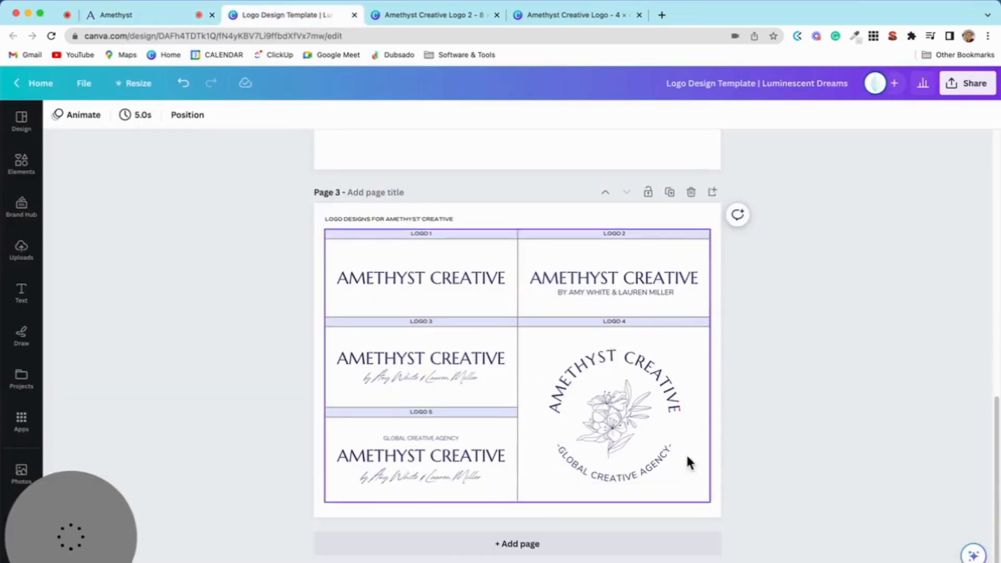
click(452, 16)
click(565, 16)
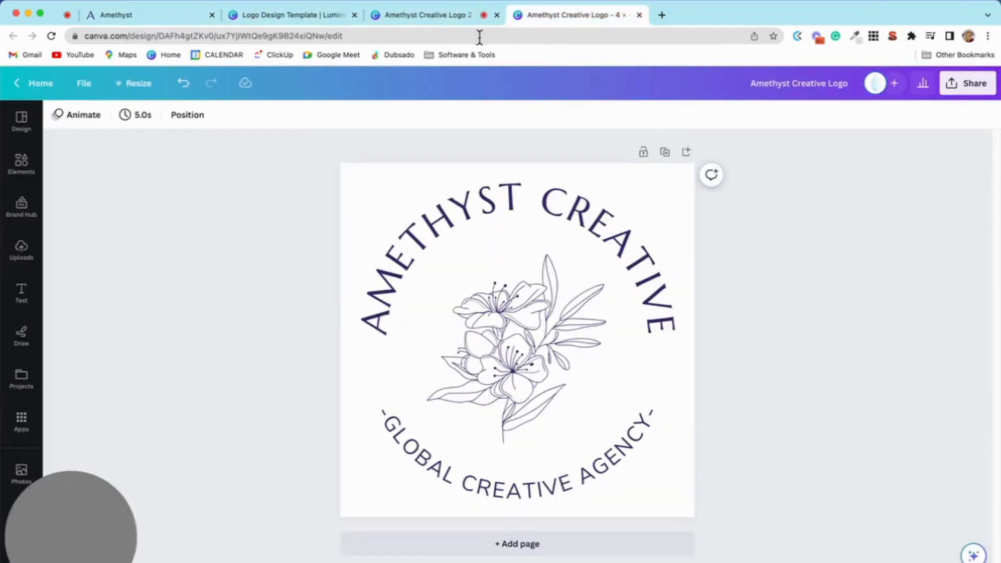
click(261, 15)
click(174, 15)
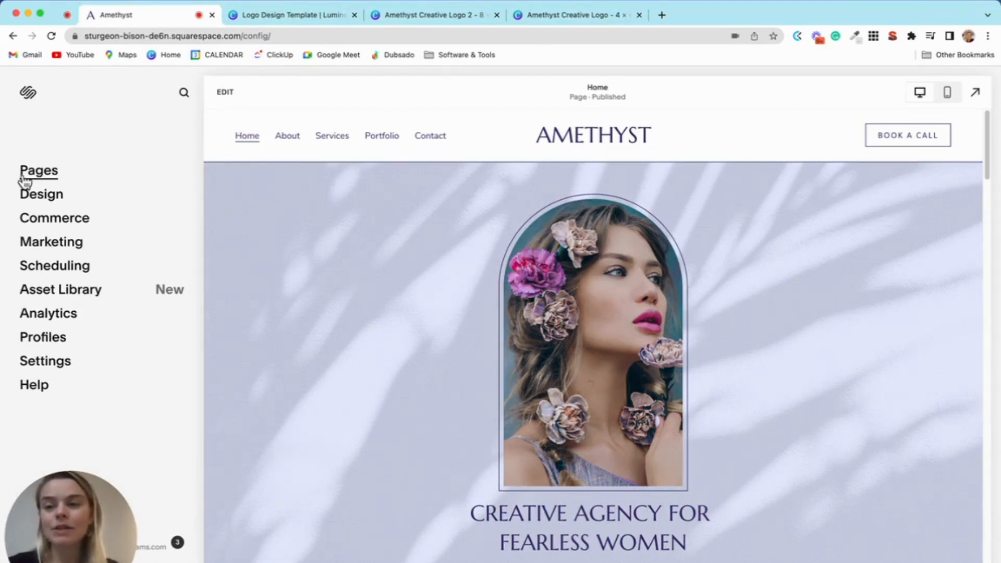
Step: Open the Home page for editing and bring up the site header settings
click(43, 176)
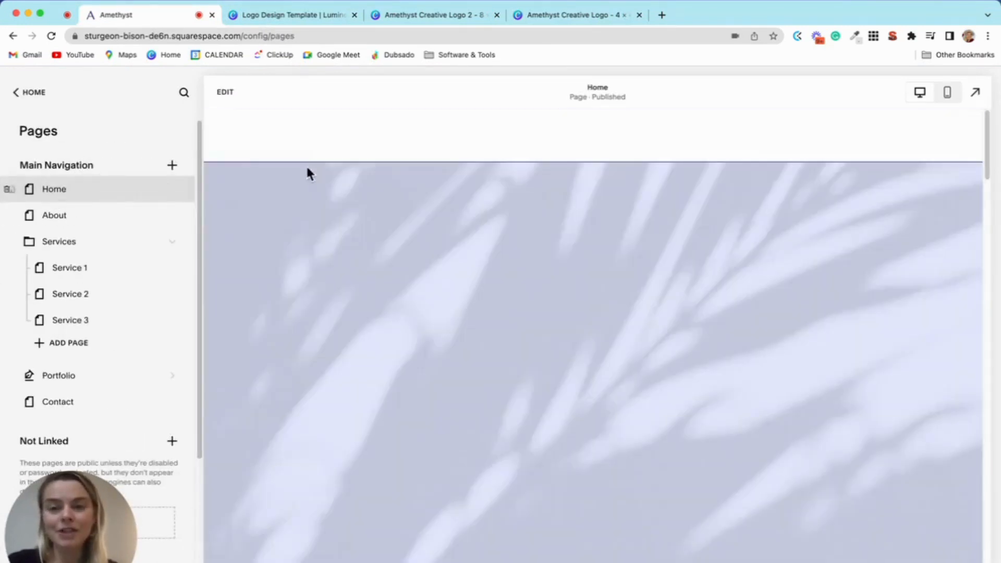
click(224, 93)
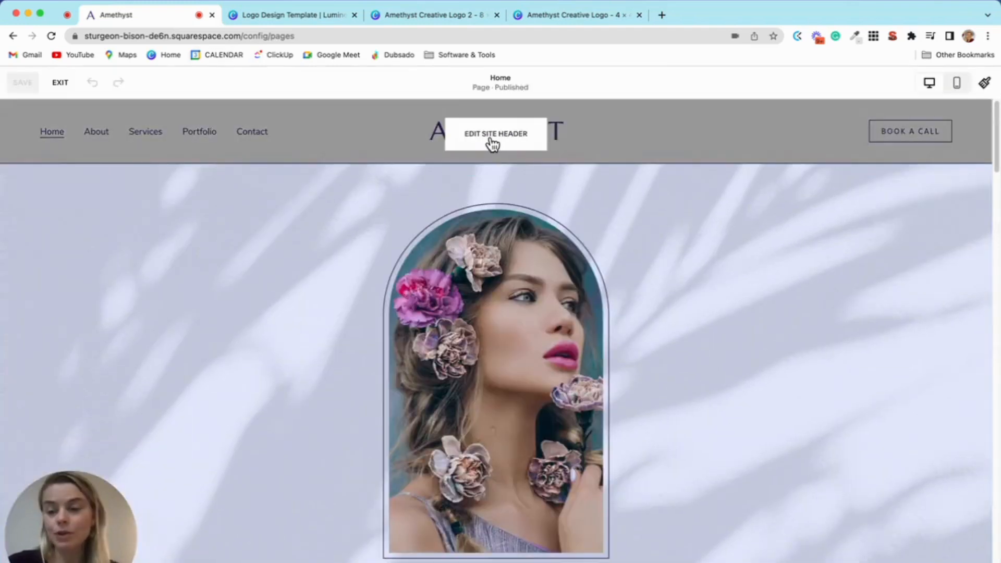
click(491, 142)
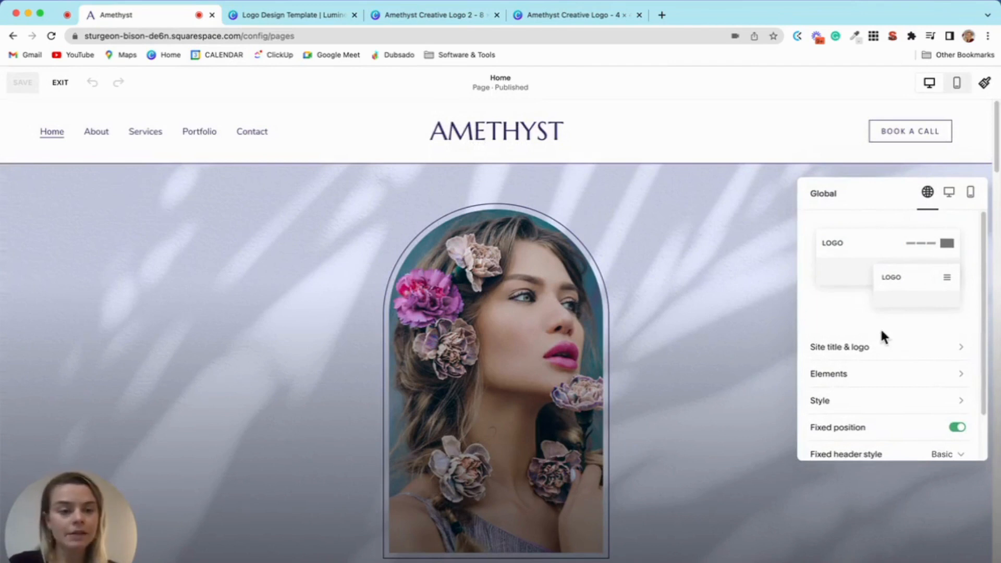
Step: Look through the header's global options, including which elements it can show
scroll(881, 334, down, 3)
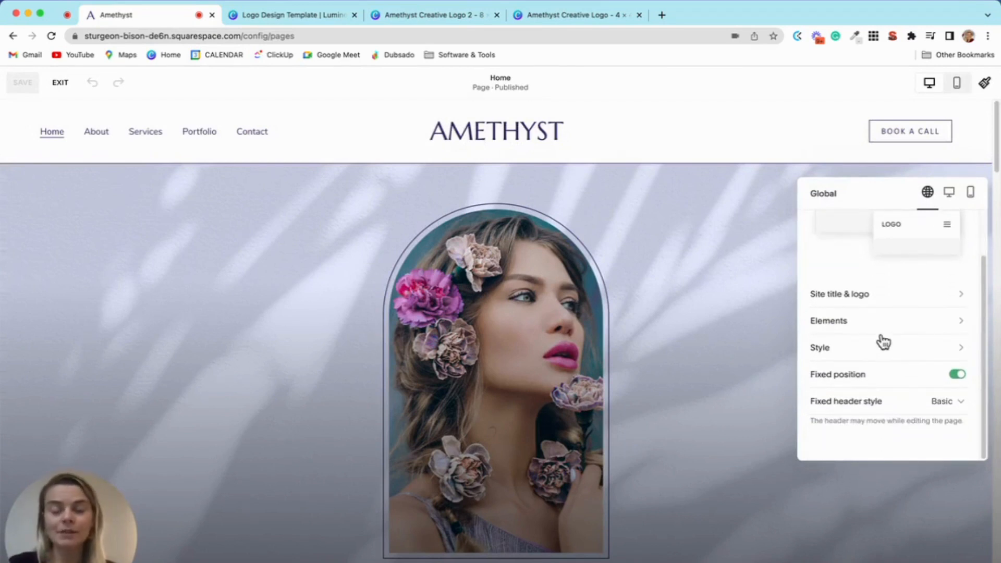
click(883, 301)
click(824, 194)
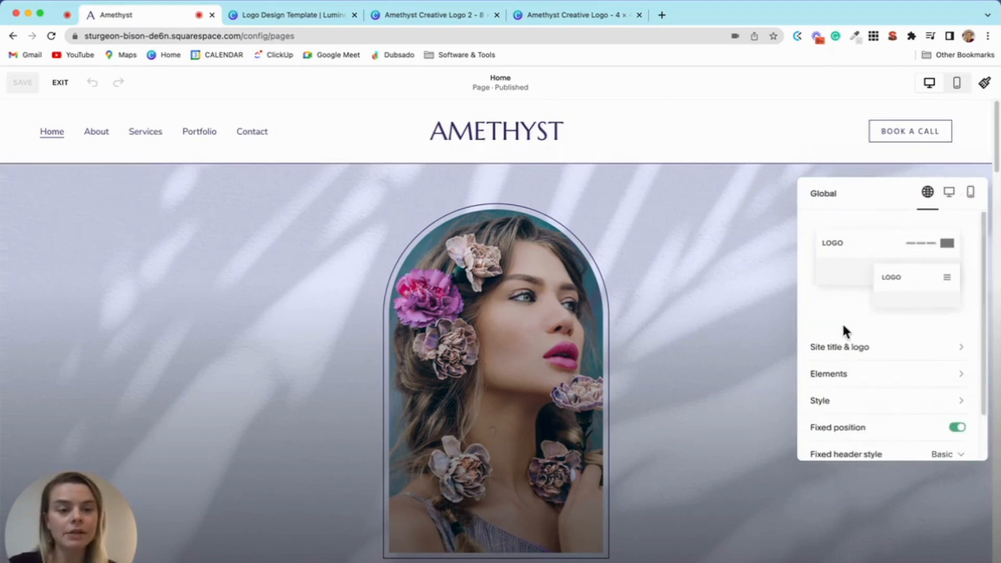
click(857, 374)
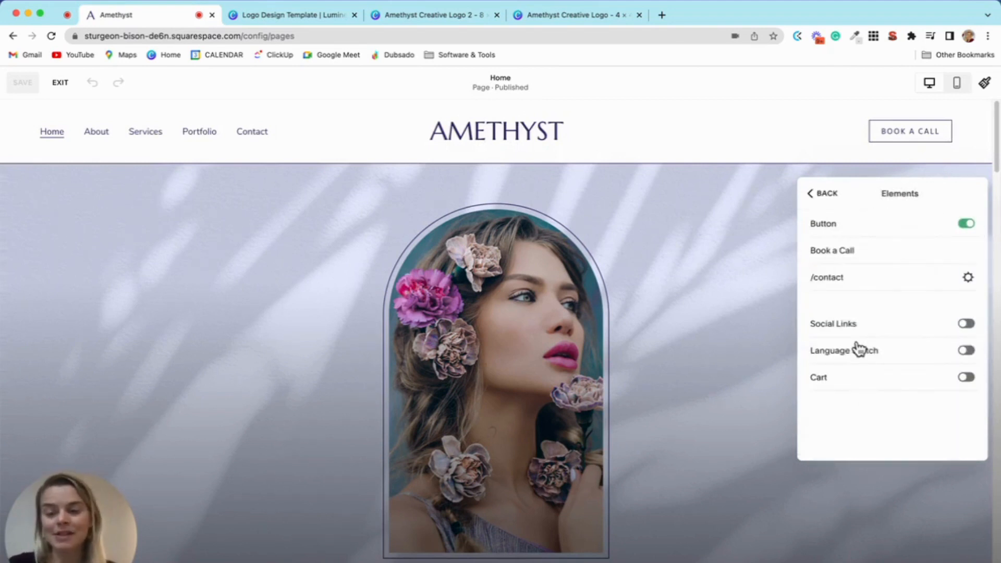
click(825, 193)
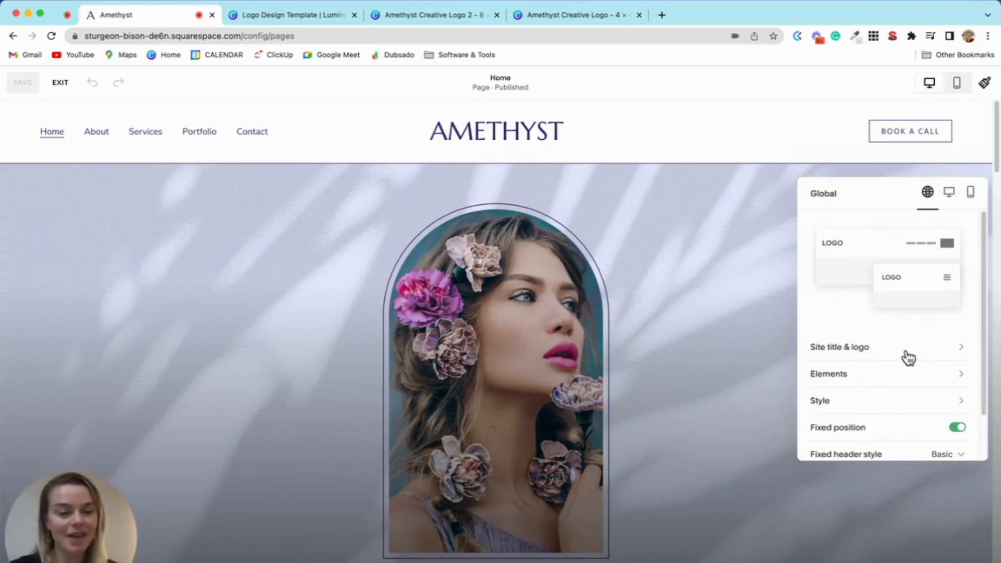
scroll(874, 368, down, 2)
scroll(875, 368, up, 2)
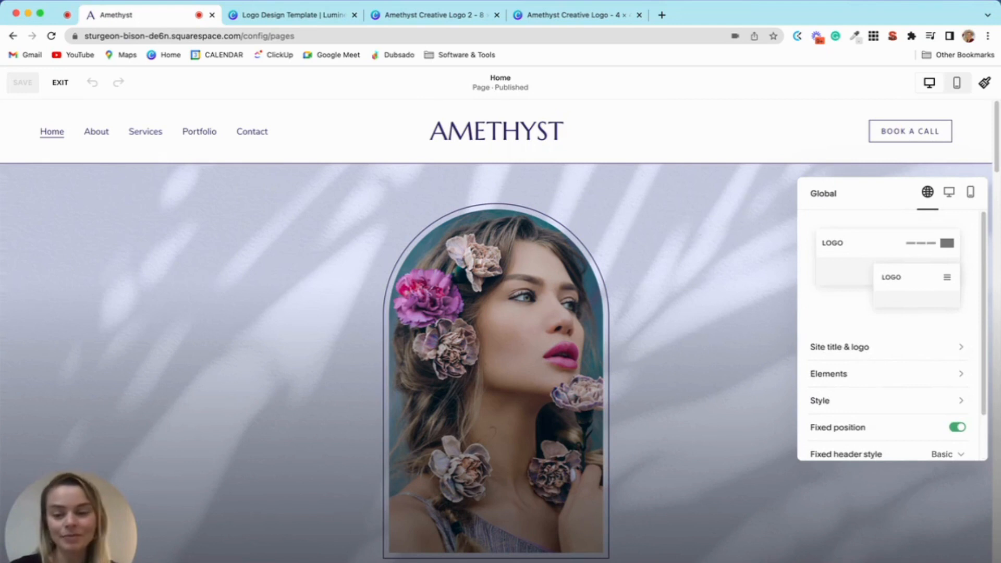
Step: Change the site title to "Amethyst Creative" in the header's site title and logo settings
click(869, 353)
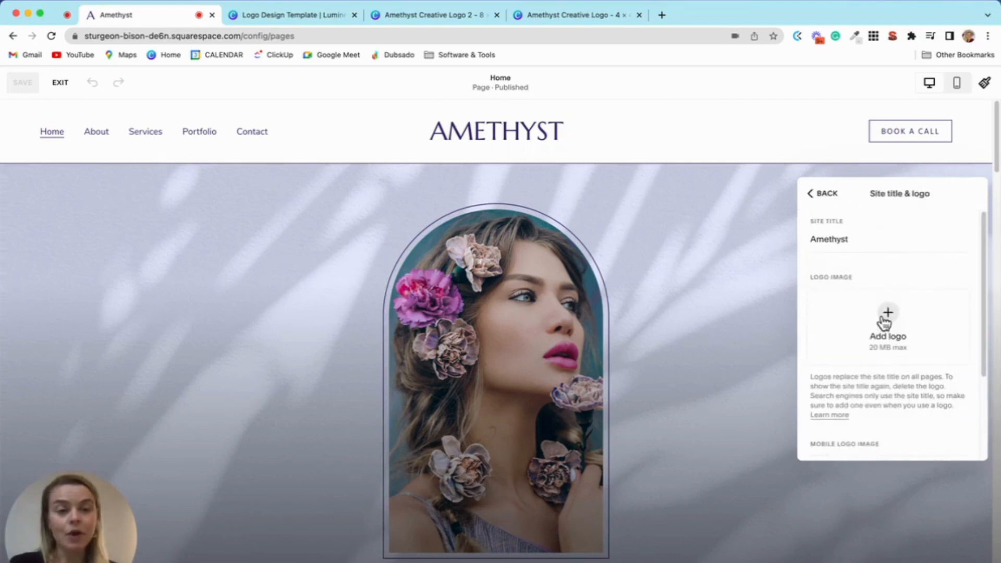
click(866, 236)
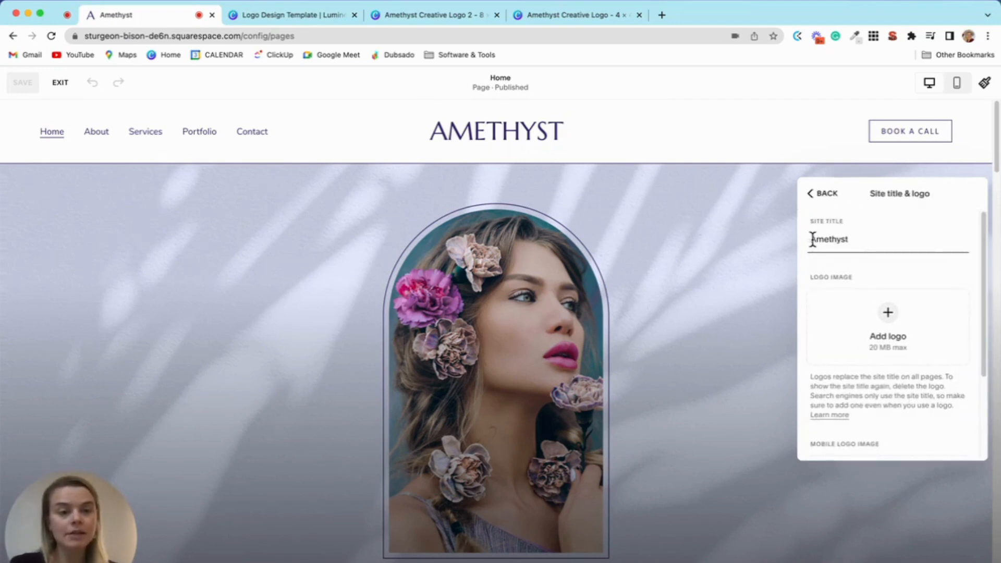
drag(812, 240, 866, 240)
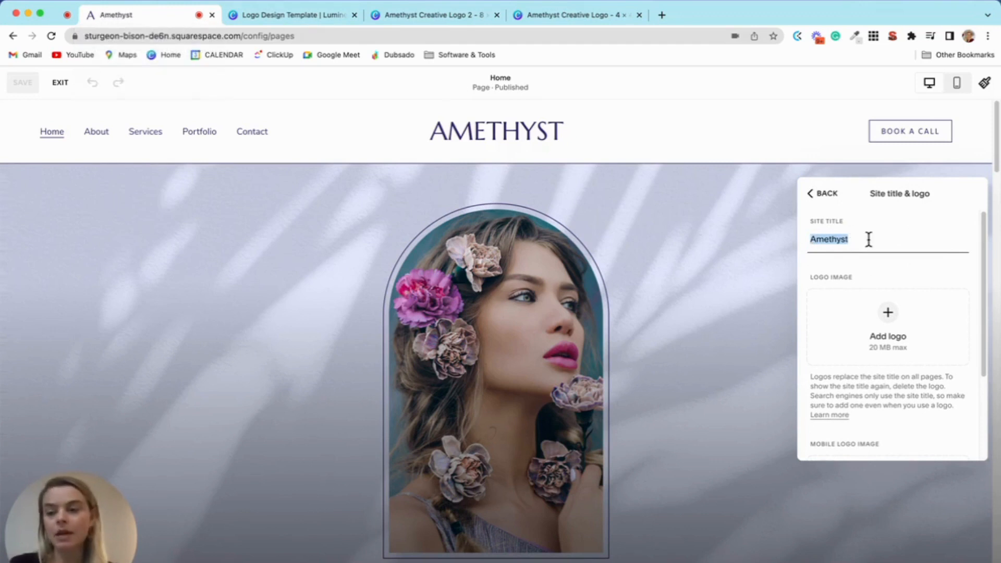
click(852, 243)
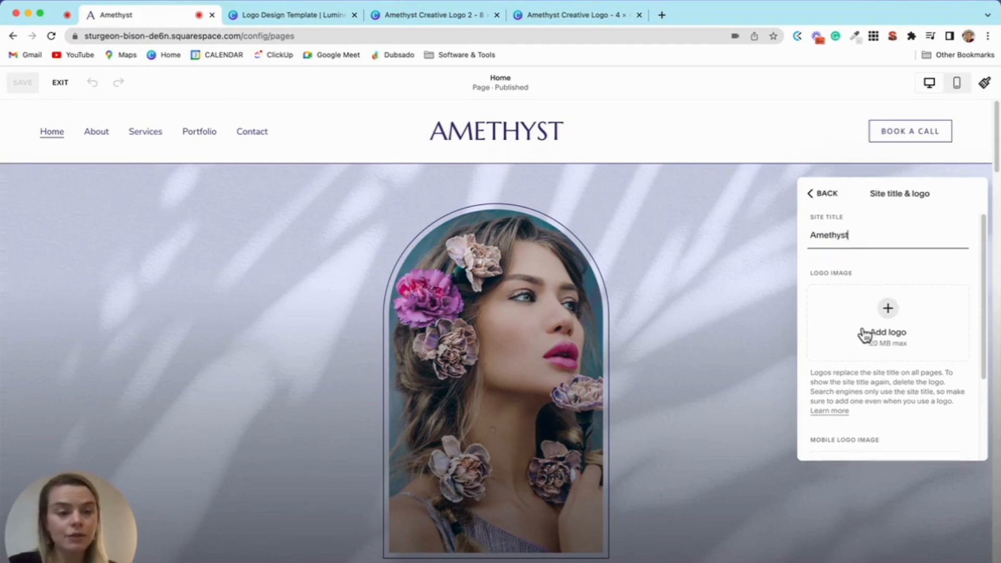
scroll(810, 280, down, 1)
scroll(851, 274, up, 1)
scroll(881, 313, down, 4)
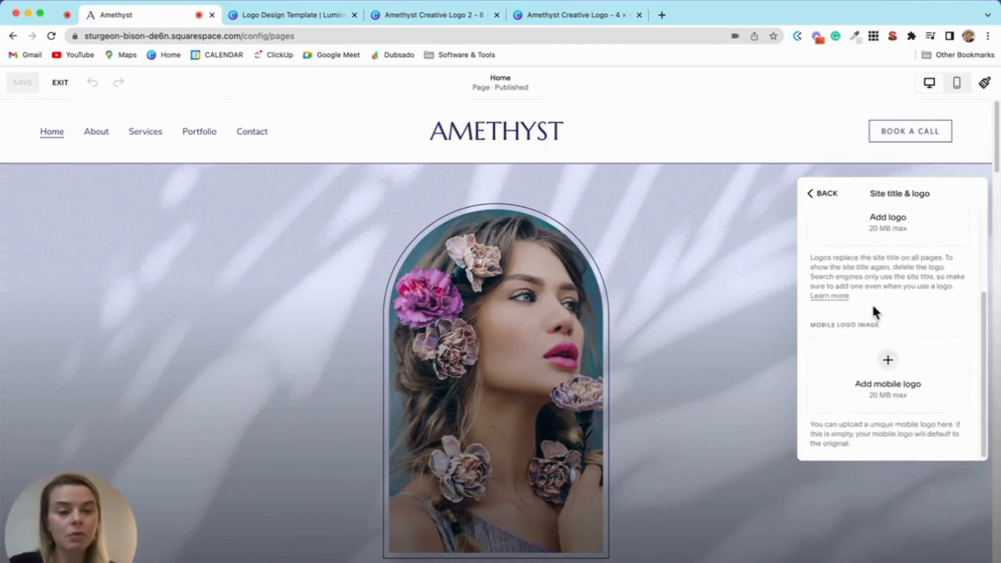
scroll(874, 310, up, 5)
click(860, 239)
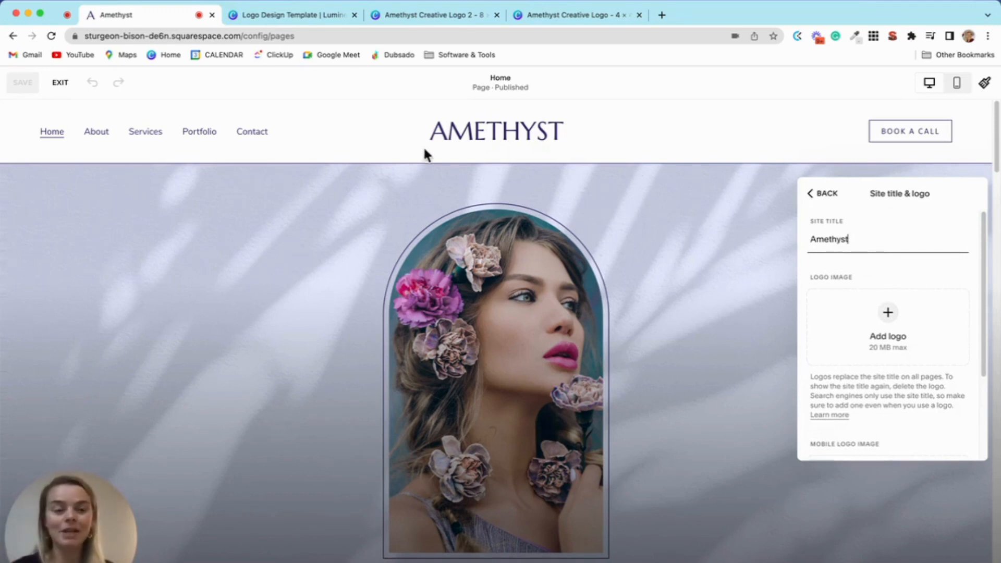
text(Creat)
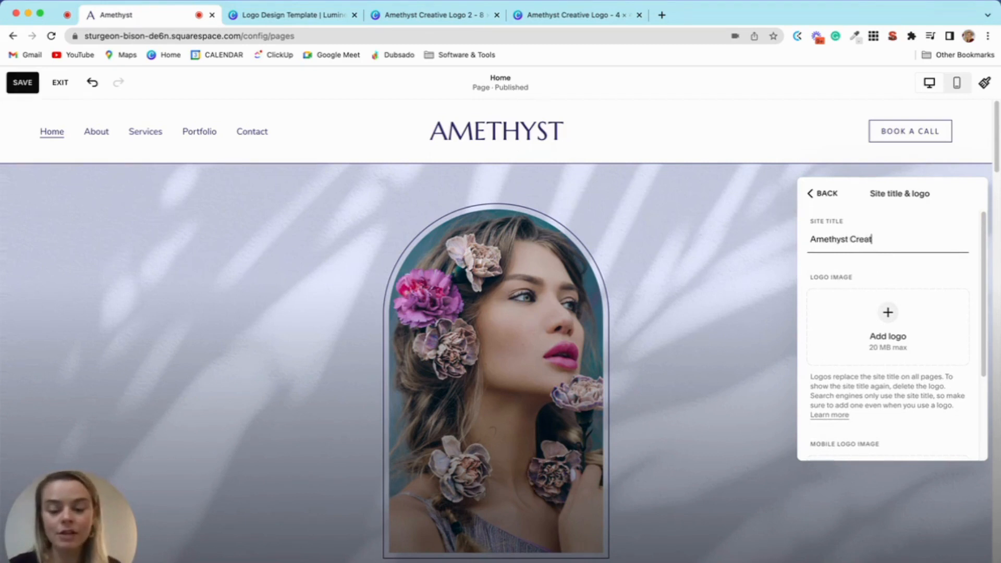
text(ive)
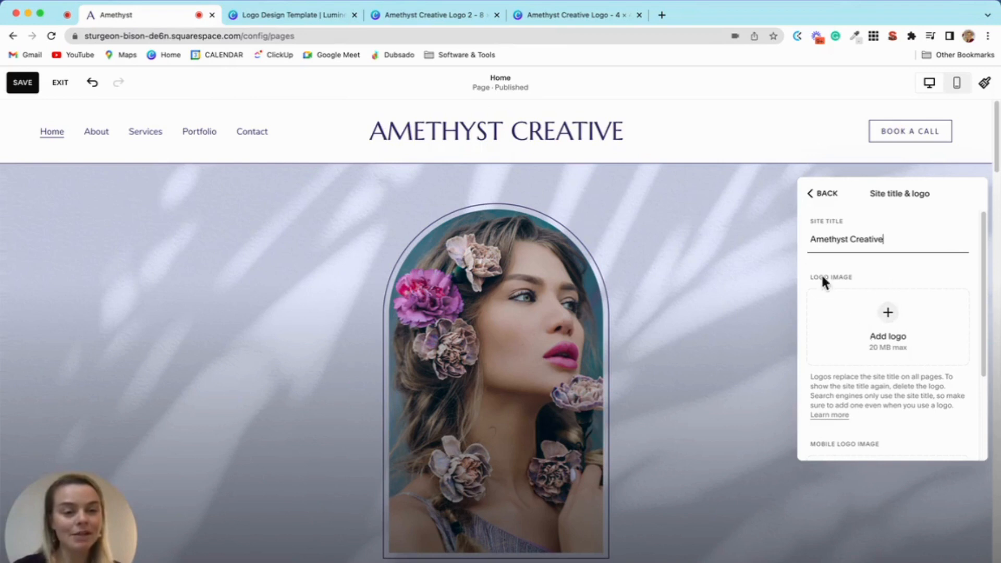
Step: Upload "Amethyst Creative Logo 1.png" from the Amethyst Creative Logos folder as the site's logo image
click(852, 337)
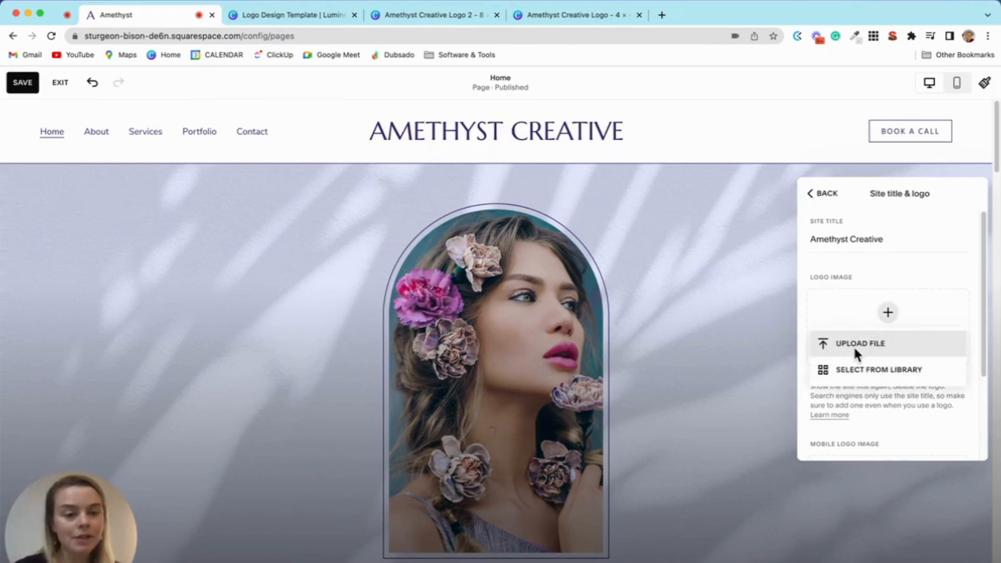
click(855, 344)
click(408, 175)
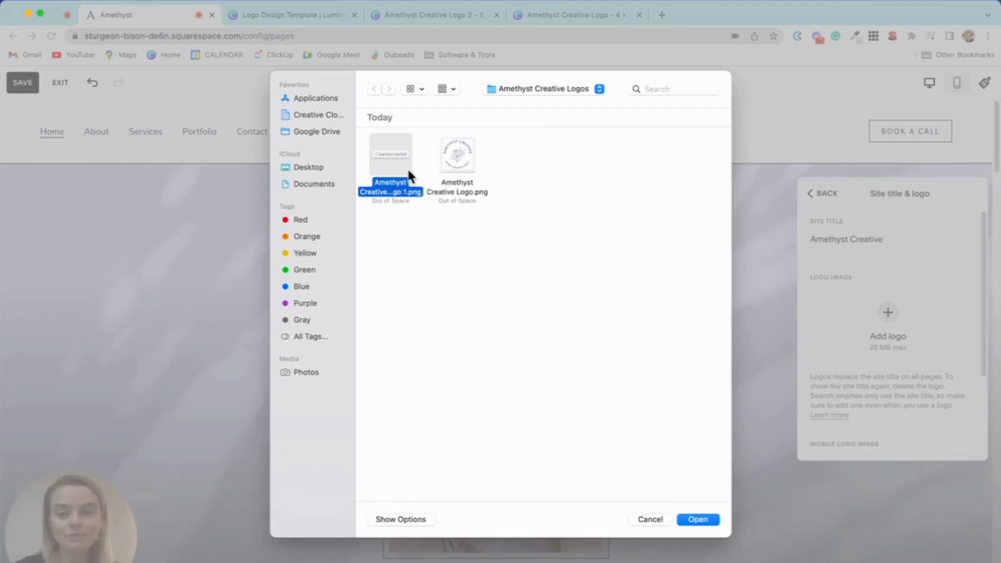
click(699, 519)
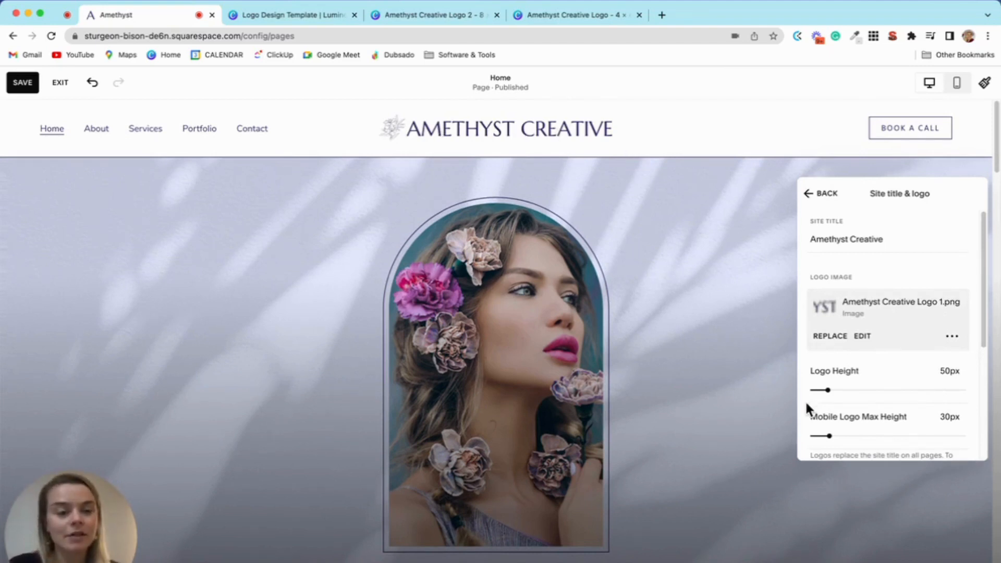
Step: Set the logo height to 60 px and the mobile logo max height to 39 px
click(829, 390)
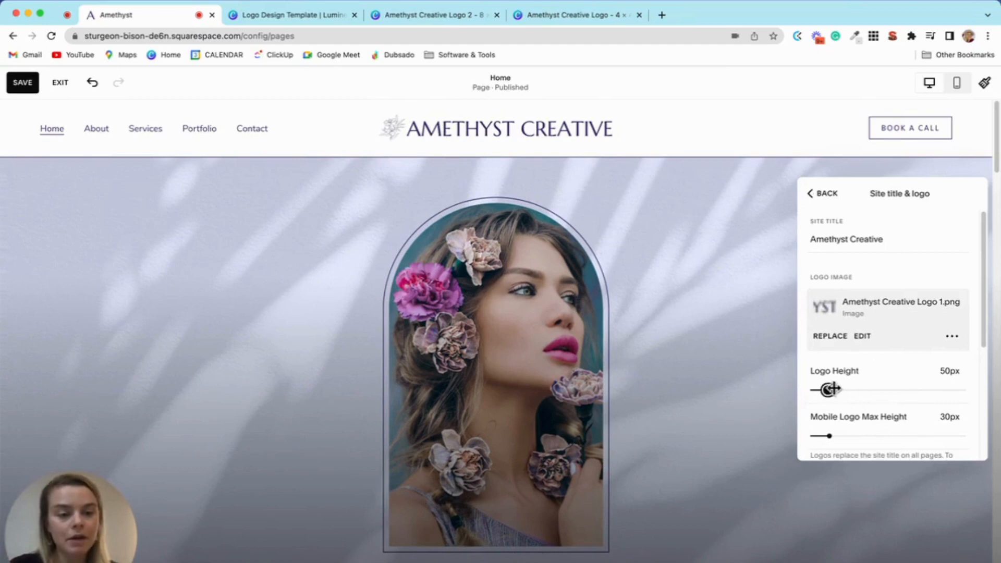
drag(829, 390, 839, 365)
scroll(912, 355, down, 2)
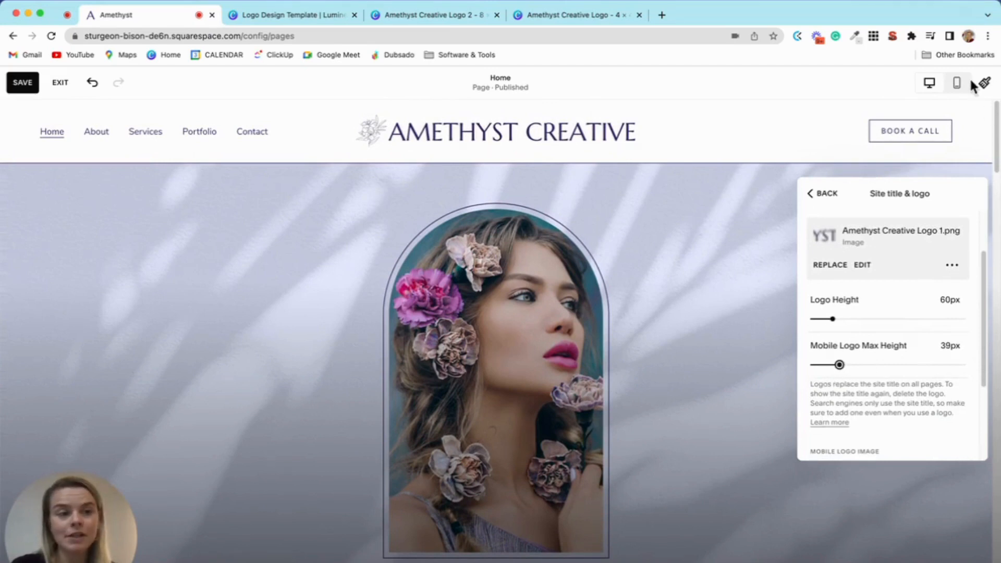
Step: Switch to the mobile view and set the mobile logo max height to 38 px in the header settings
click(957, 82)
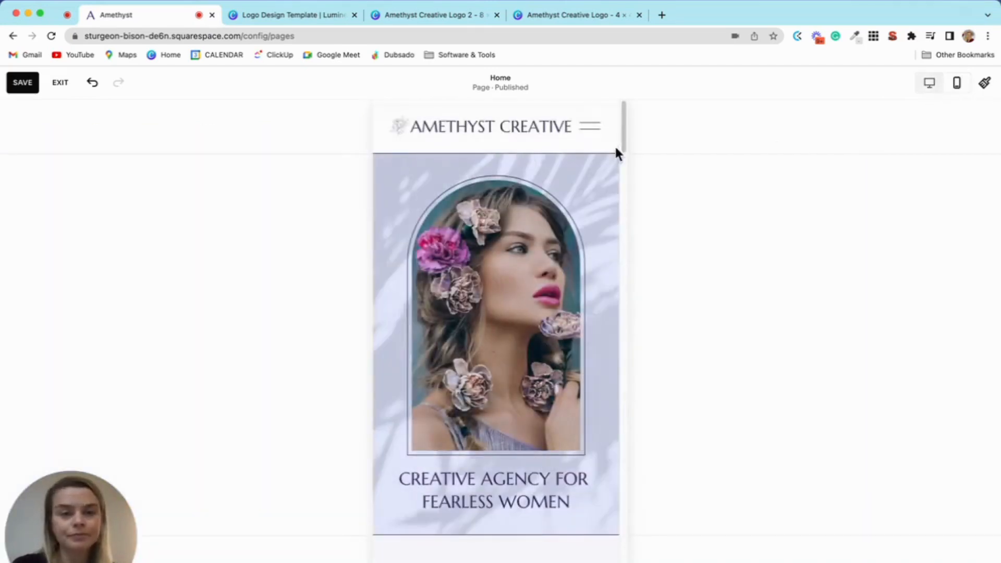
click(466, 126)
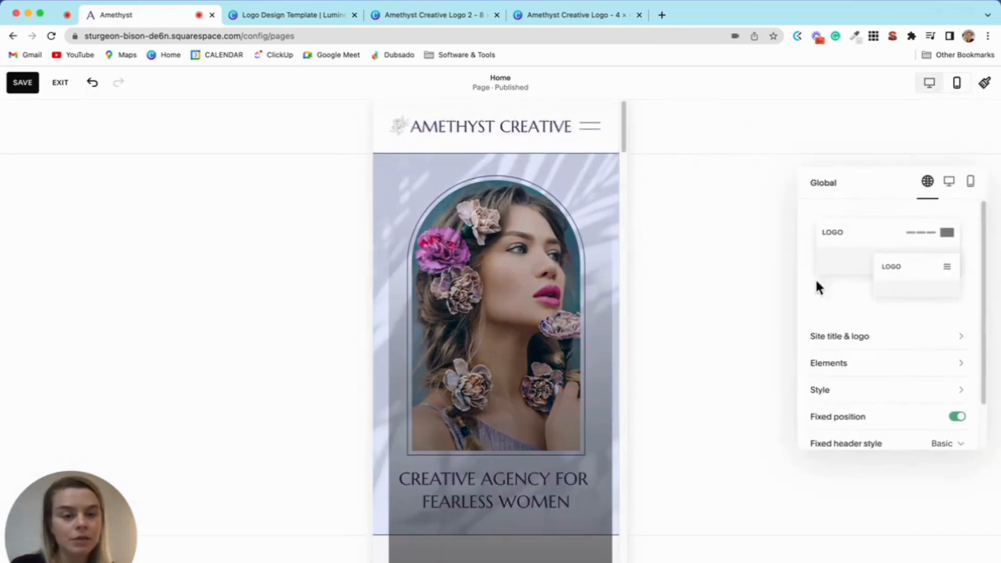
click(860, 339)
drag(838, 424, 838, 421)
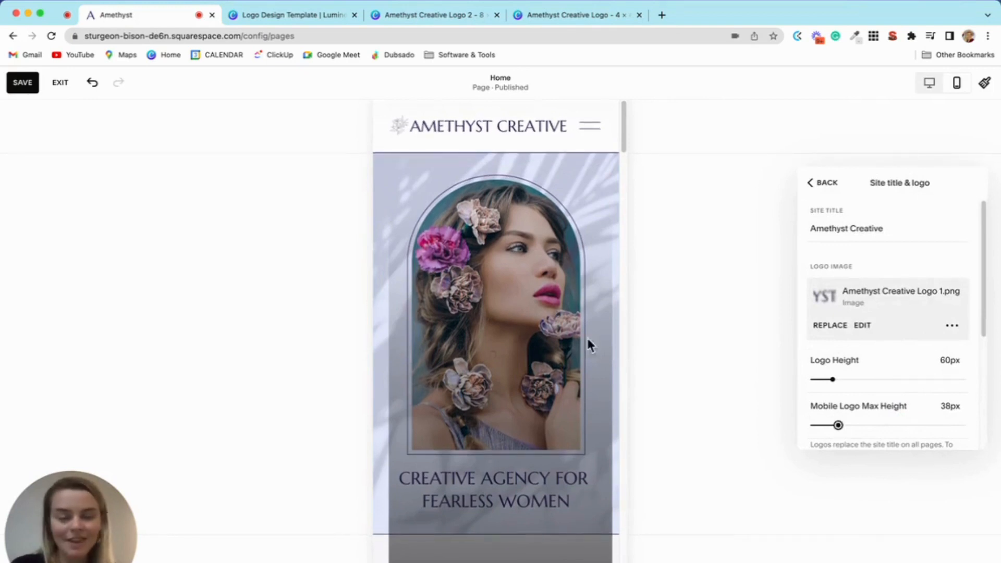
click(820, 189)
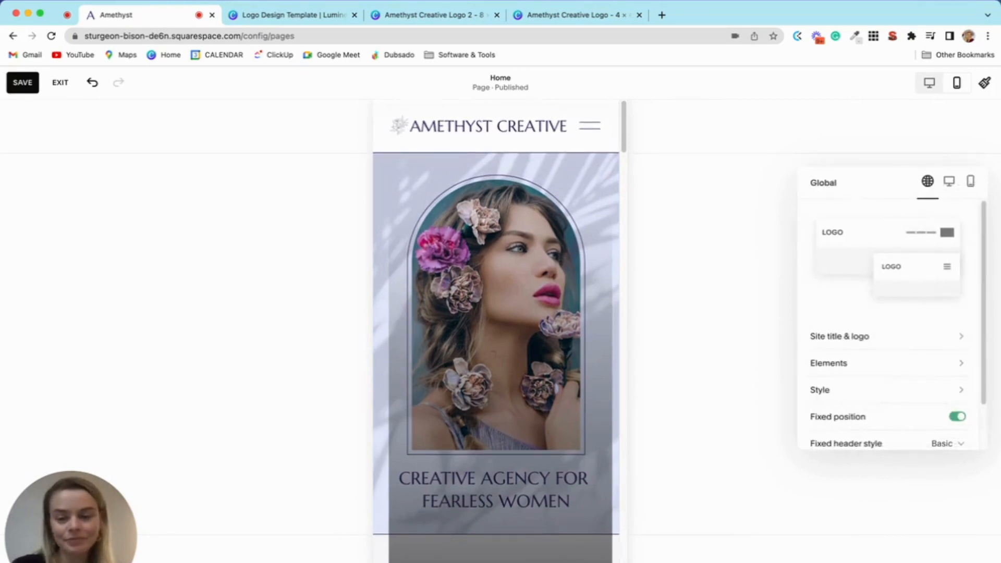
Step: Return to the desktop view and open the site header's element settings
click(930, 82)
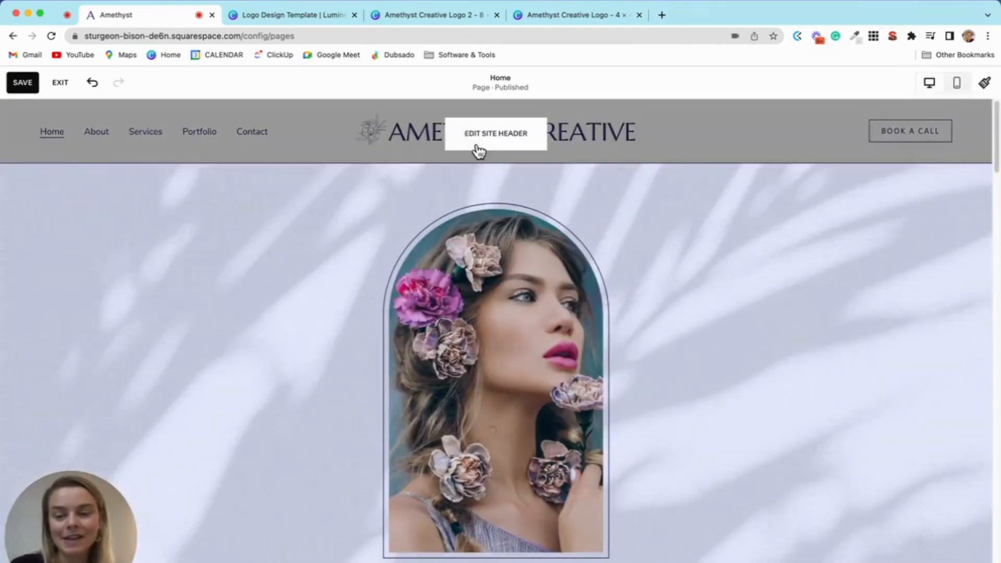
click(496, 135)
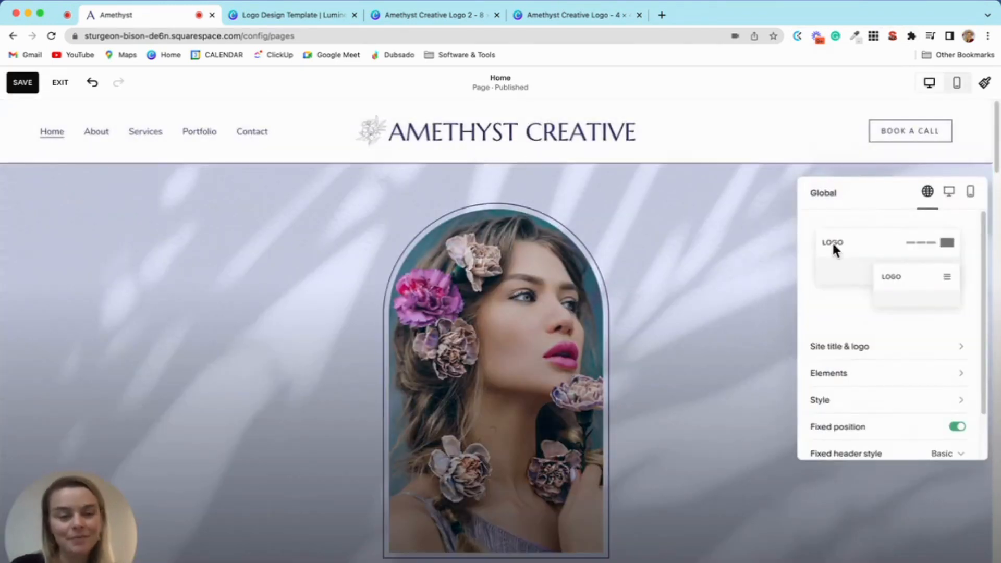
click(878, 379)
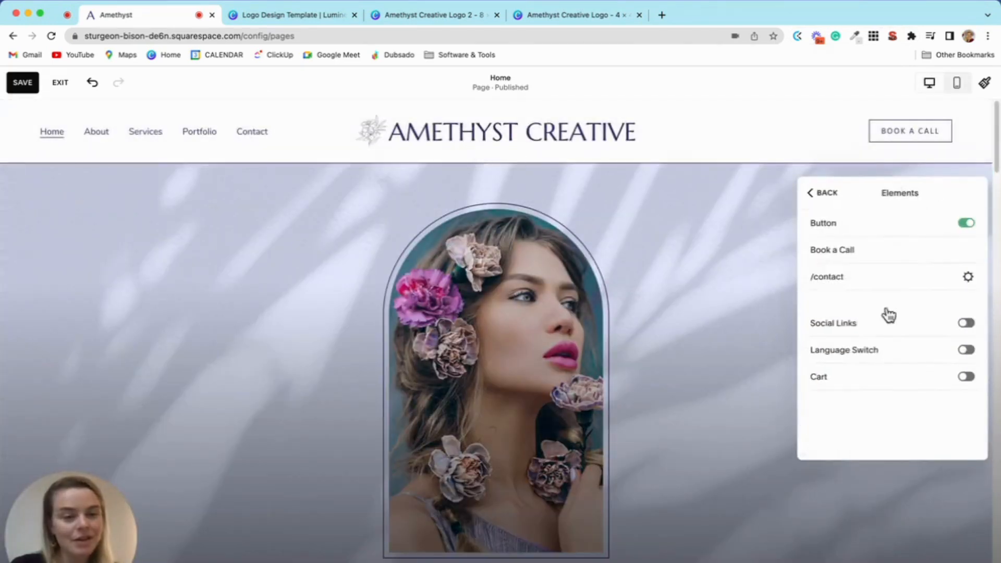
Step: Turn the header button off and back on
click(968, 227)
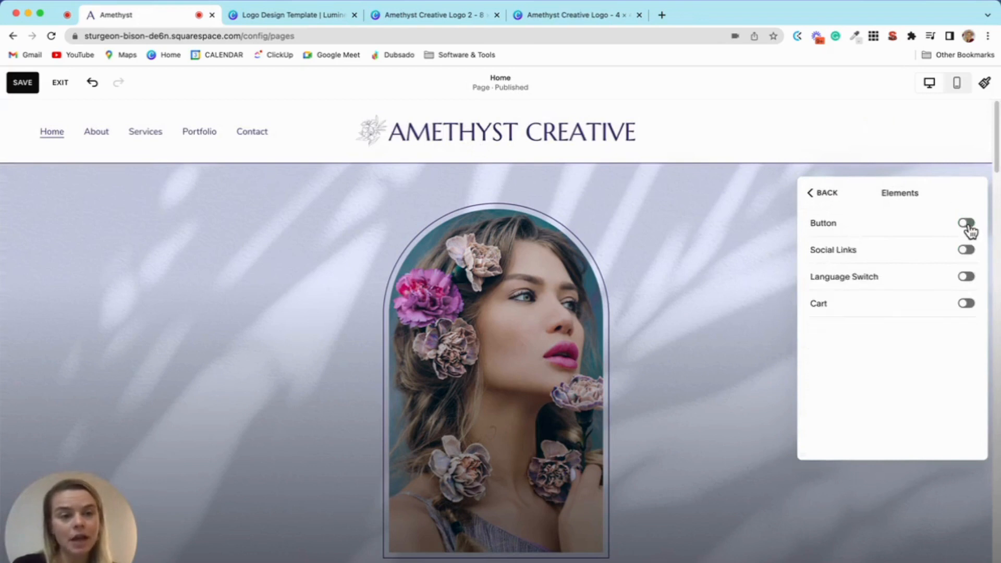
click(968, 228)
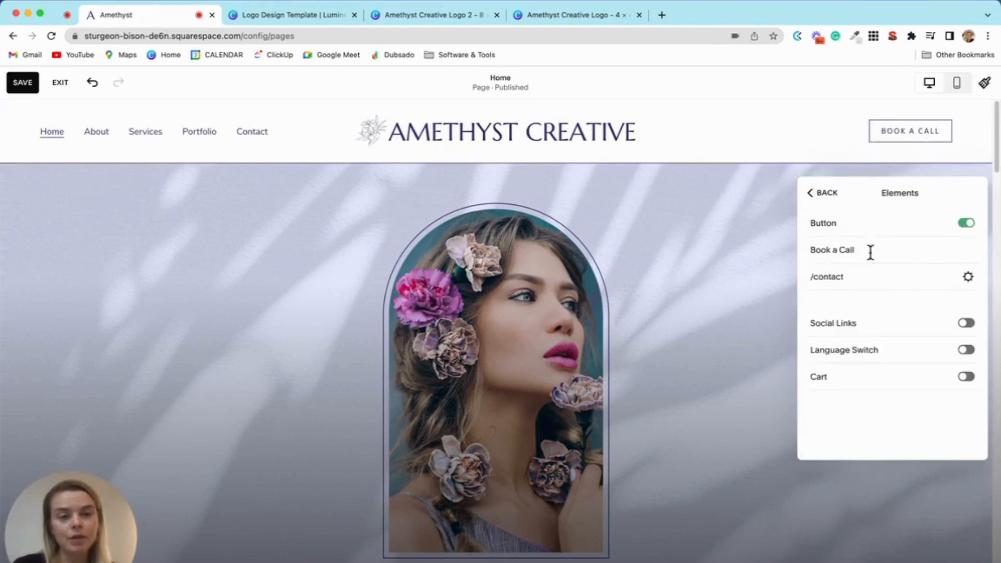
Step: Link the header's Book a Call button to the Contact page
drag(870, 252, 804, 252)
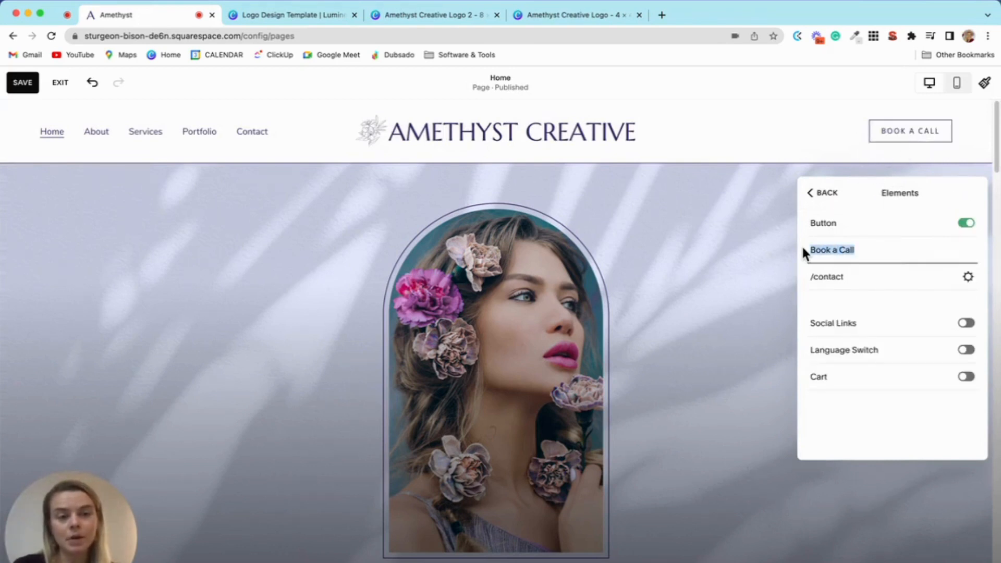
click(849, 276)
drag(862, 281, 820, 279)
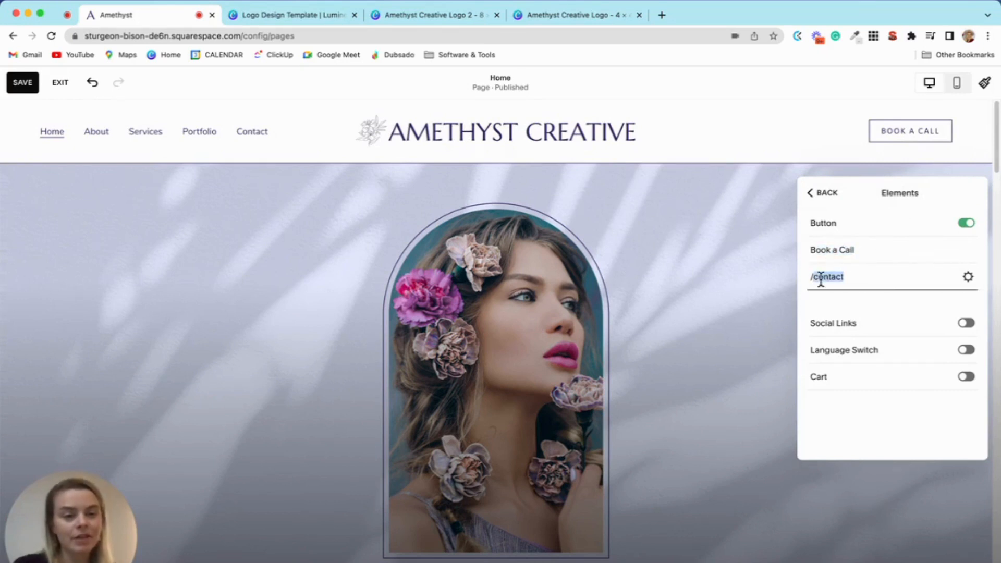
click(869, 277)
triple_click(840, 277)
text(/)
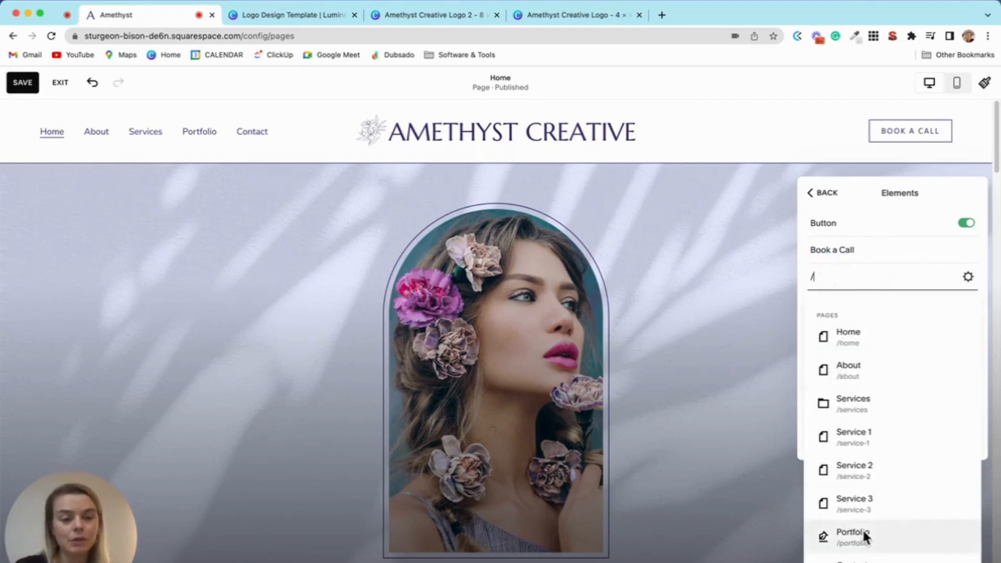
click(847, 560)
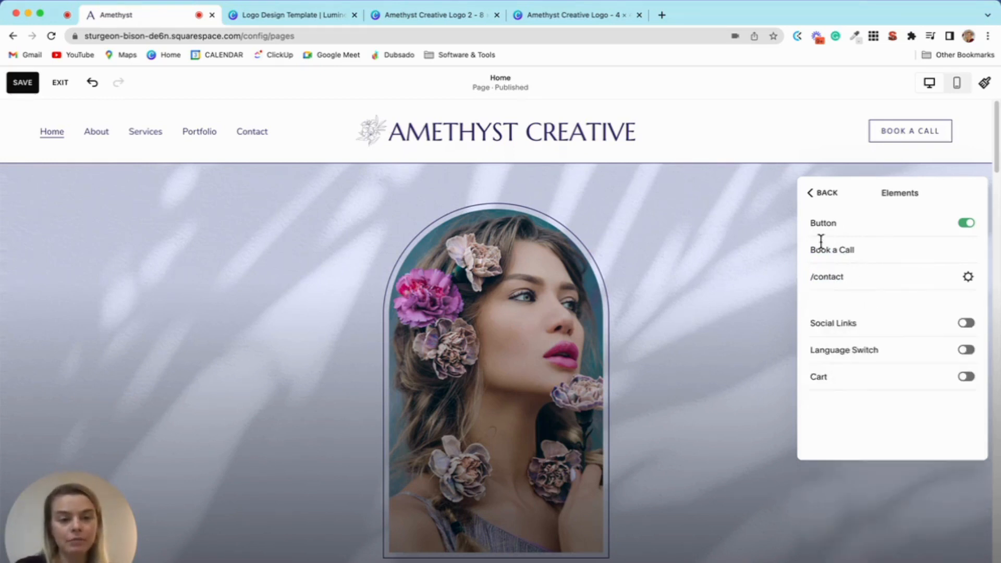
Step: Turn on the header's social links with no icon border, and try to turn on the language switch
click(965, 323)
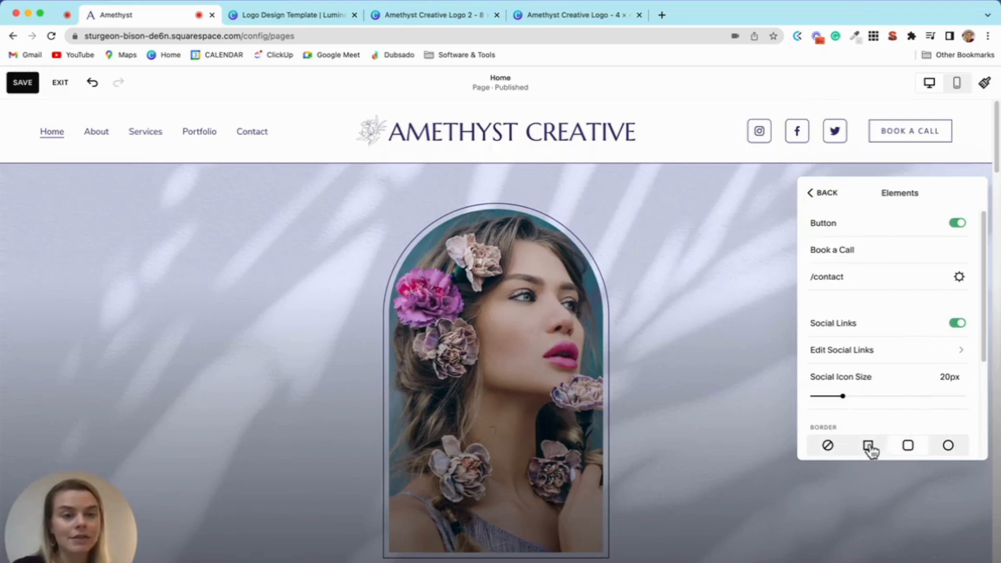
scroll(845, 338, down, 2)
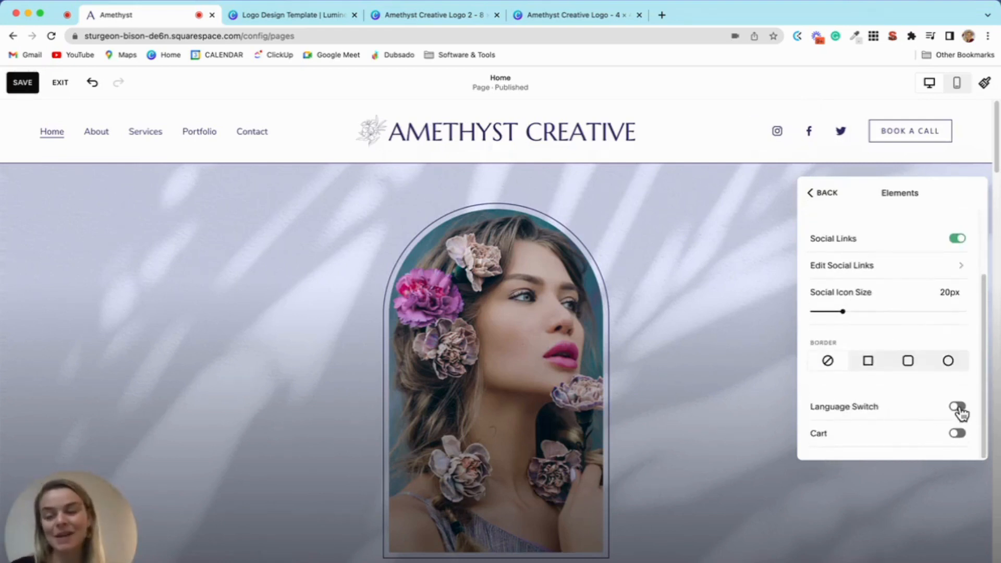
click(959, 407)
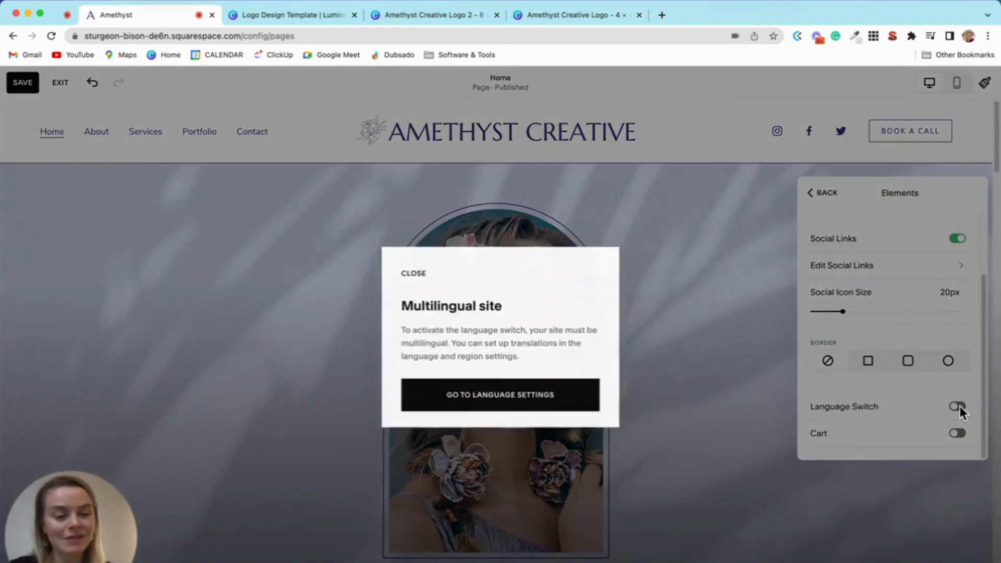
click(413, 273)
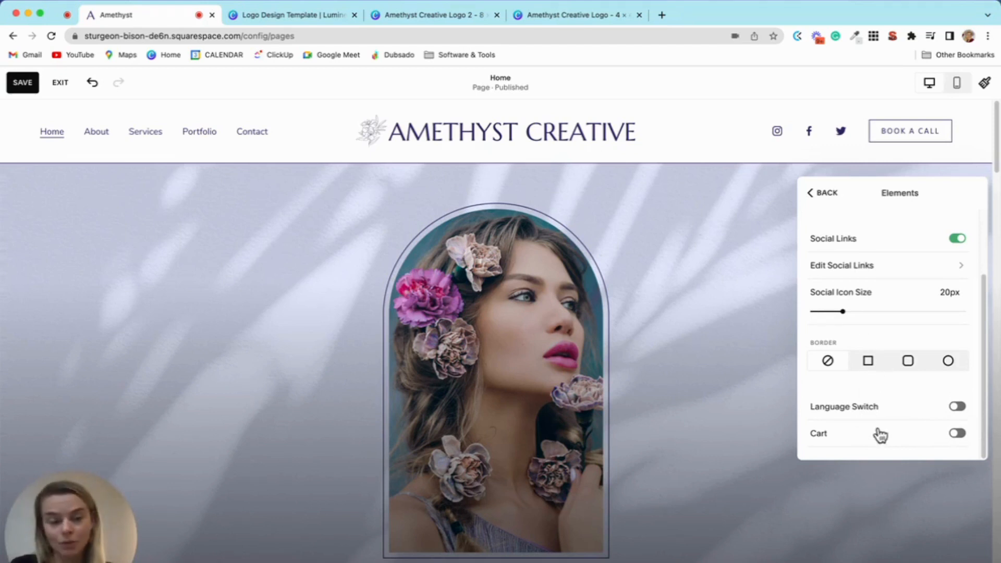
Step: Try the header cart with the empty-cart "0" hidden, and turn the cart back off
click(957, 434)
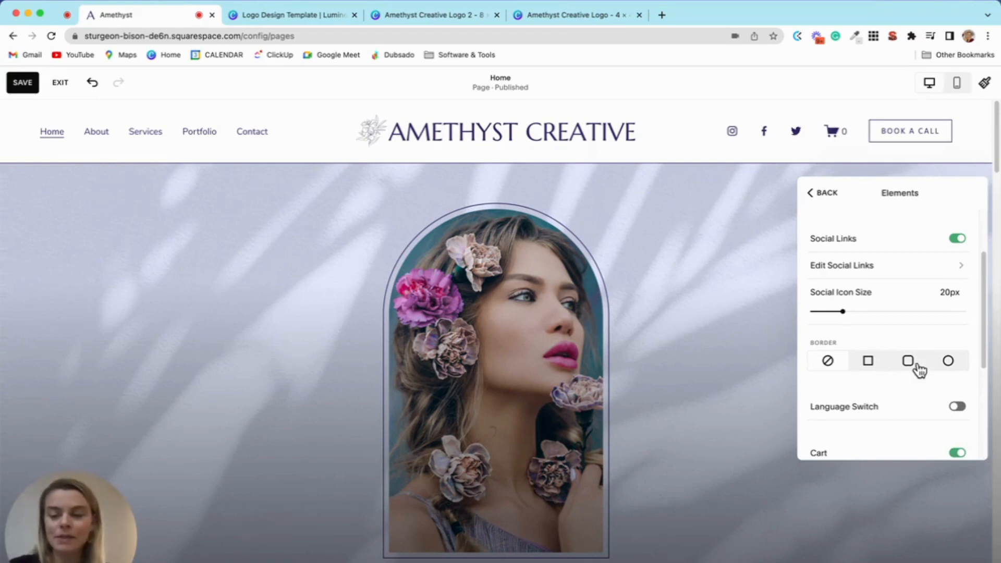
scroll(876, 308, up, 2)
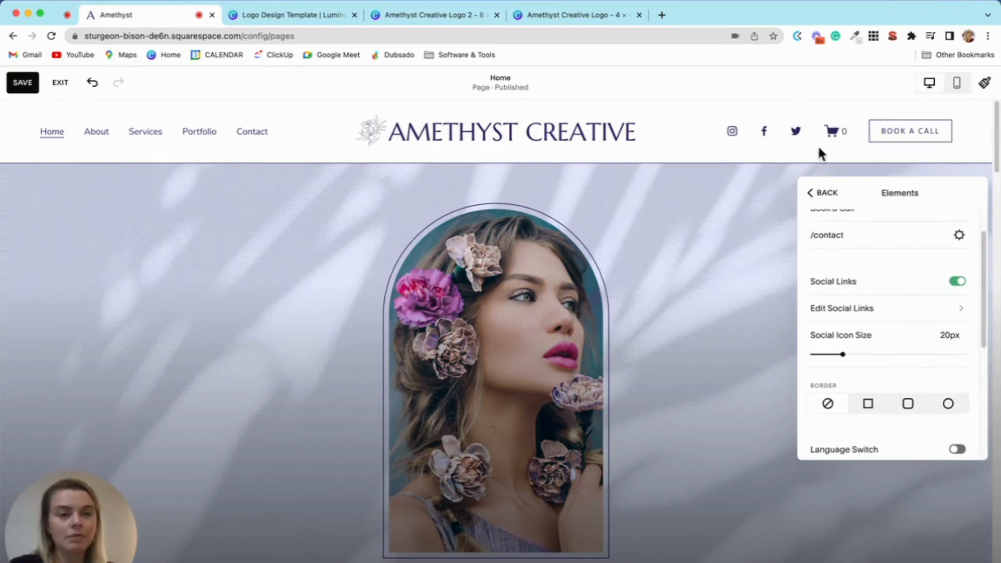
scroll(910, 313, down, 5)
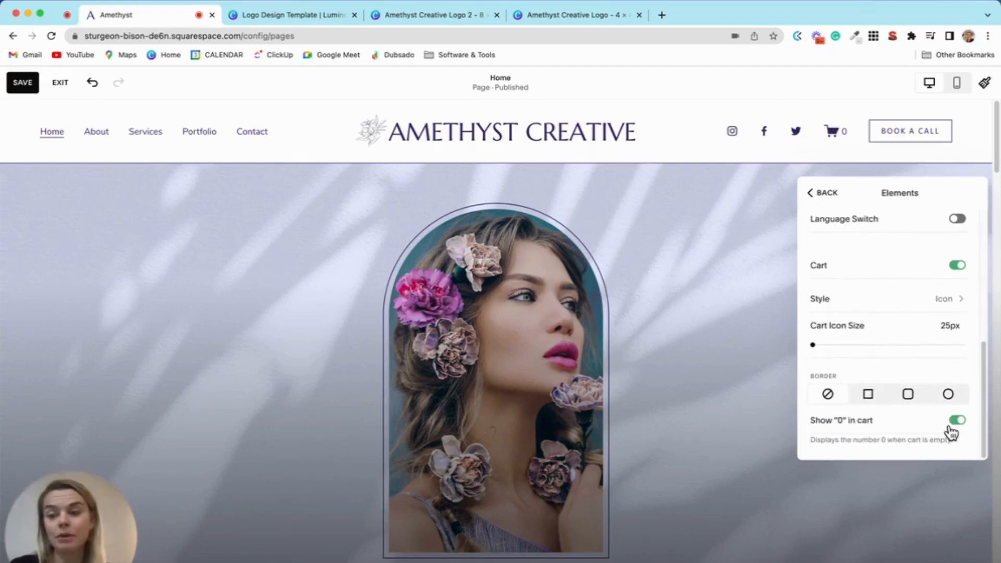
click(959, 422)
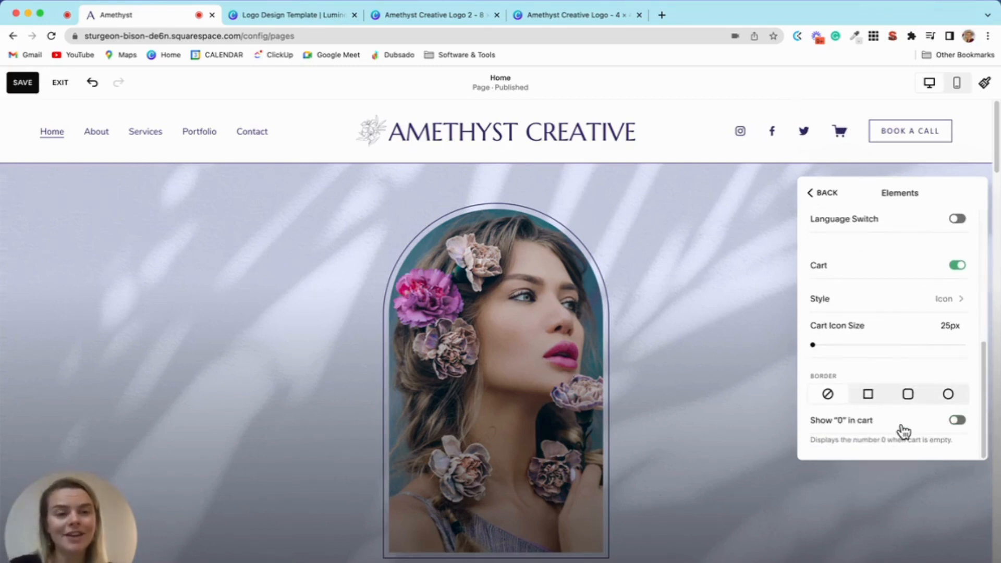
scroll(953, 344, up, 4)
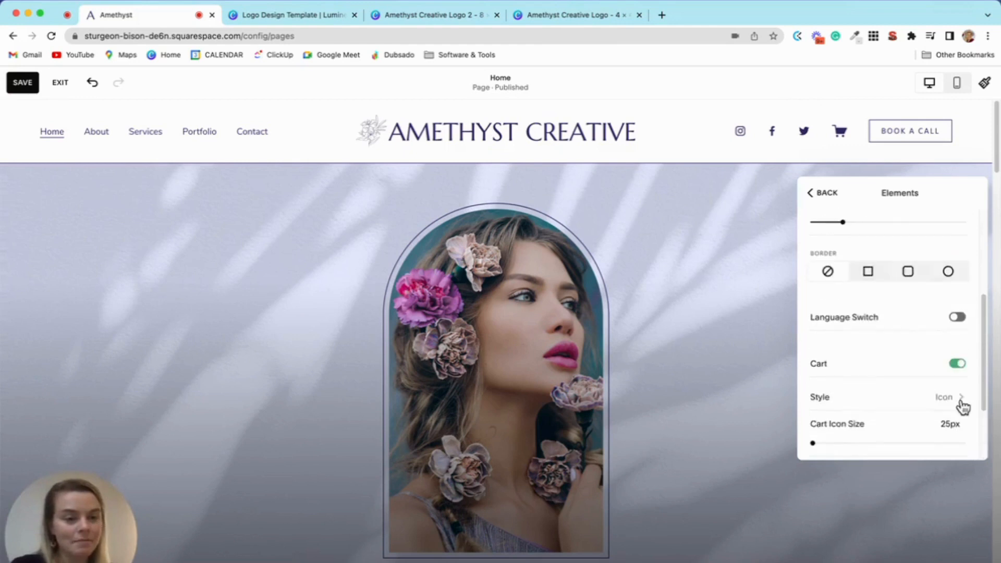
click(817, 200)
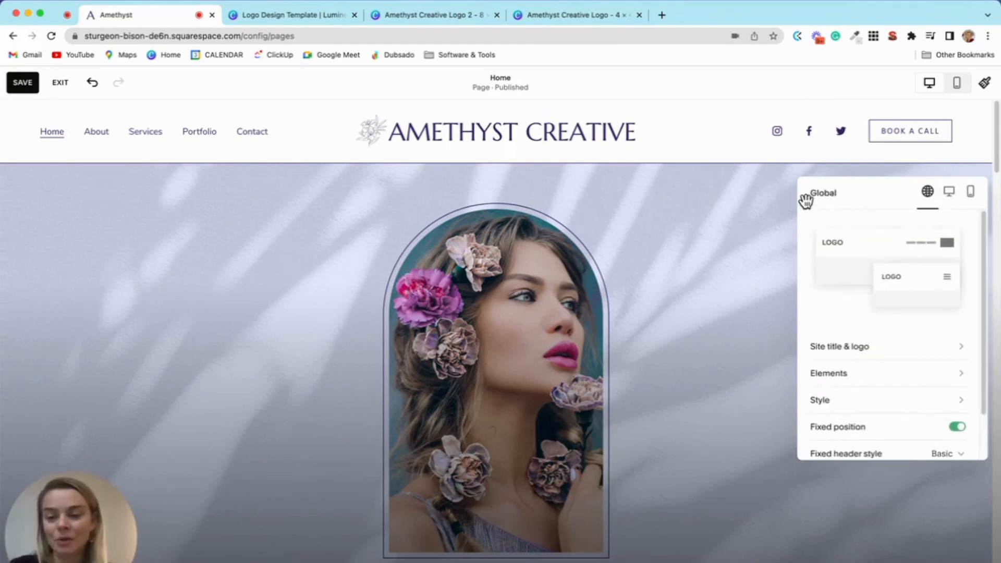
Step: Open the header's style settings and try the Gradient style
scroll(834, 443, down, 1)
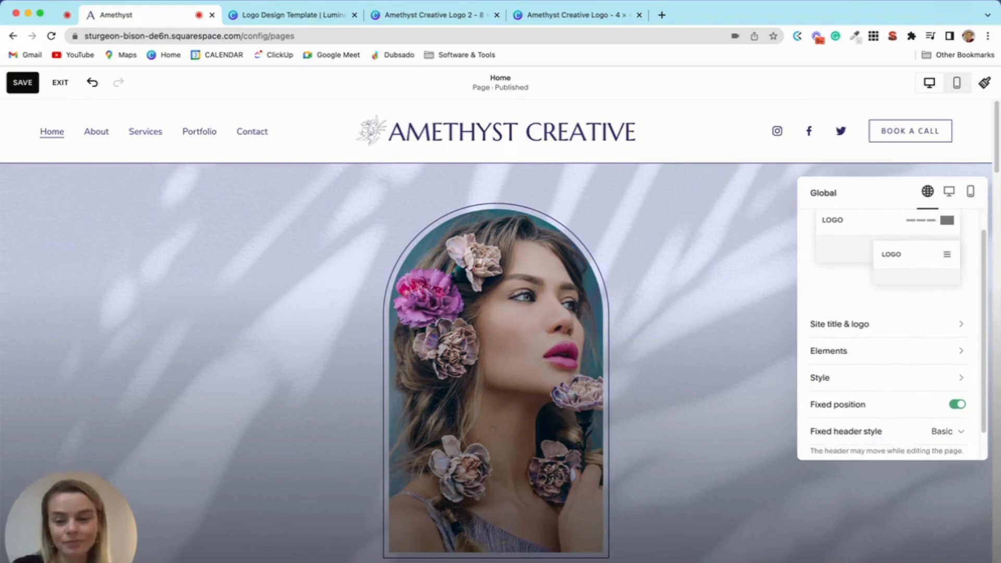
scroll(840, 385, up, 1)
click(833, 403)
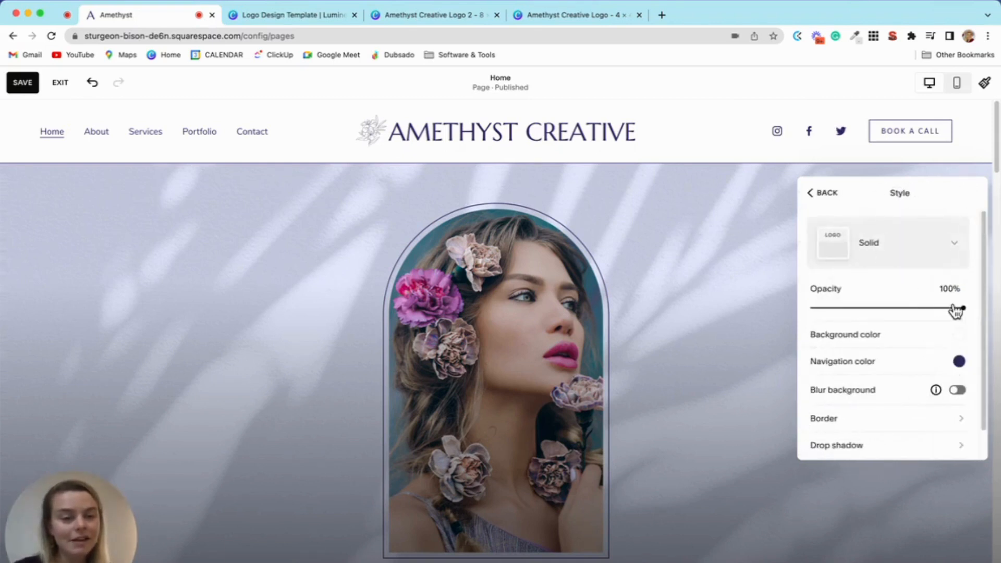
click(887, 243)
click(873, 293)
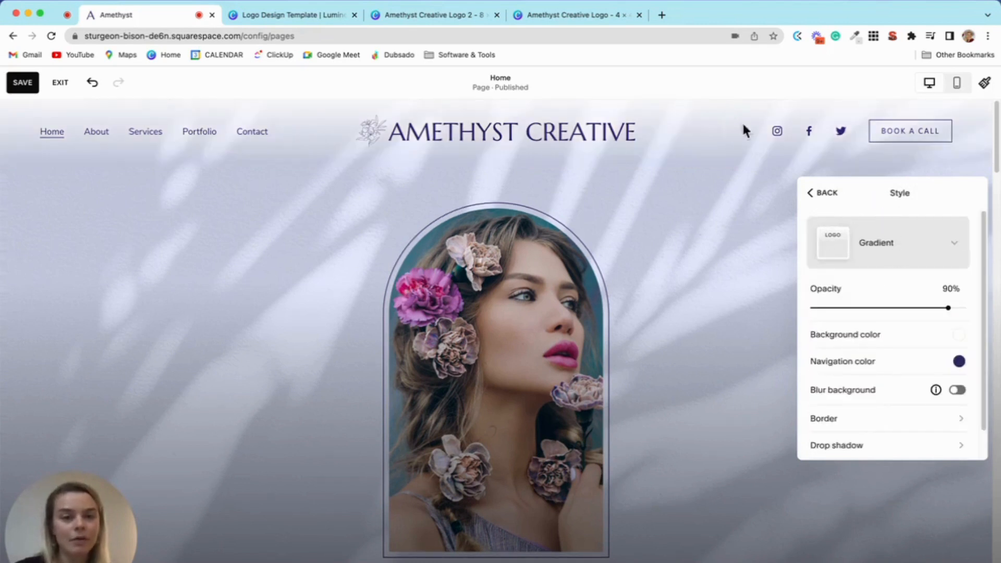
Step: Try the Theme header style with the light, Bright 1 and dark purple colour themes
click(881, 255)
click(878, 284)
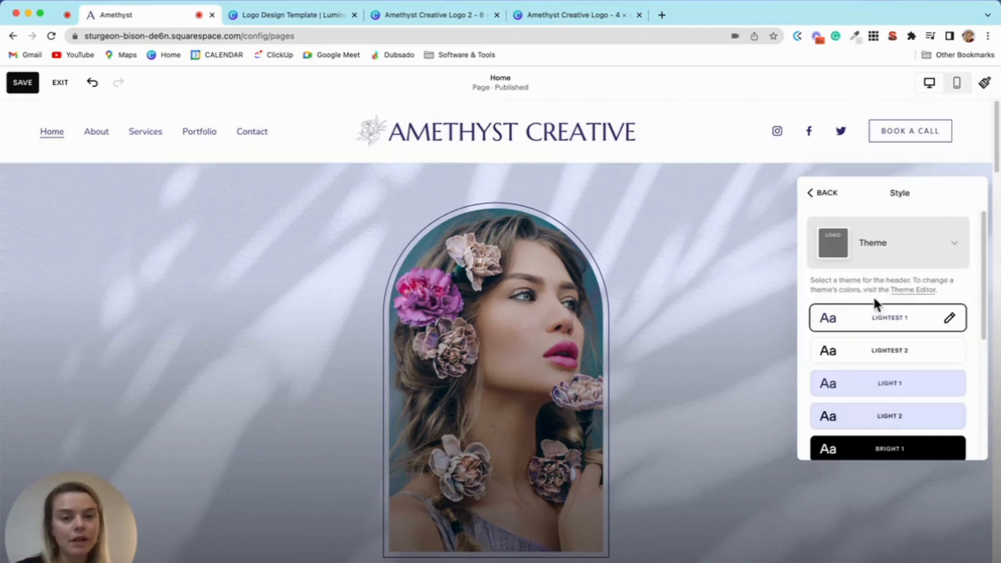
click(901, 379)
scroll(915, 370, down, 3)
click(894, 355)
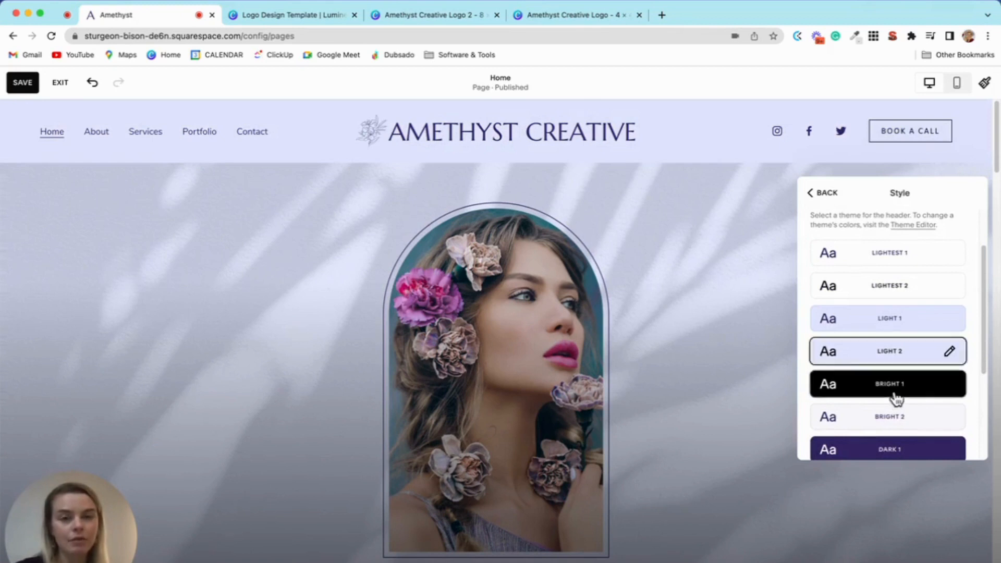
click(895, 397)
scroll(880, 365, down, 5)
click(894, 339)
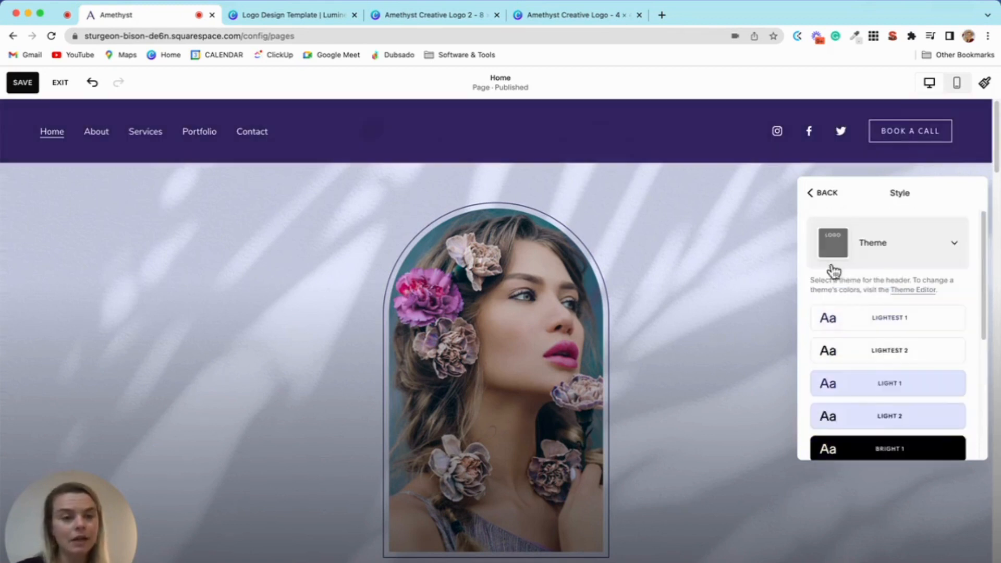
Step: Try the Dynamic header style, and return the header to Solid
click(886, 242)
click(863, 297)
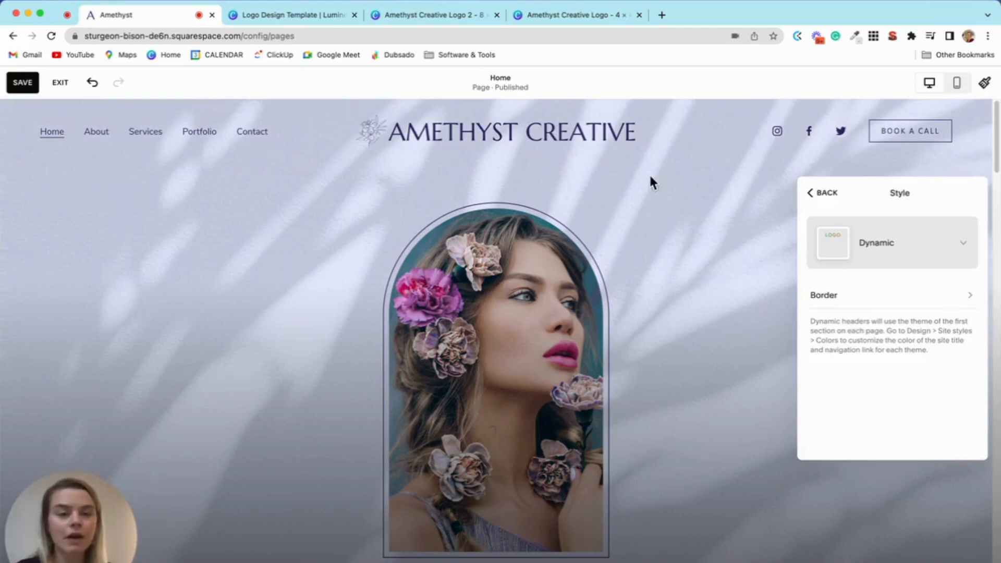
click(877, 243)
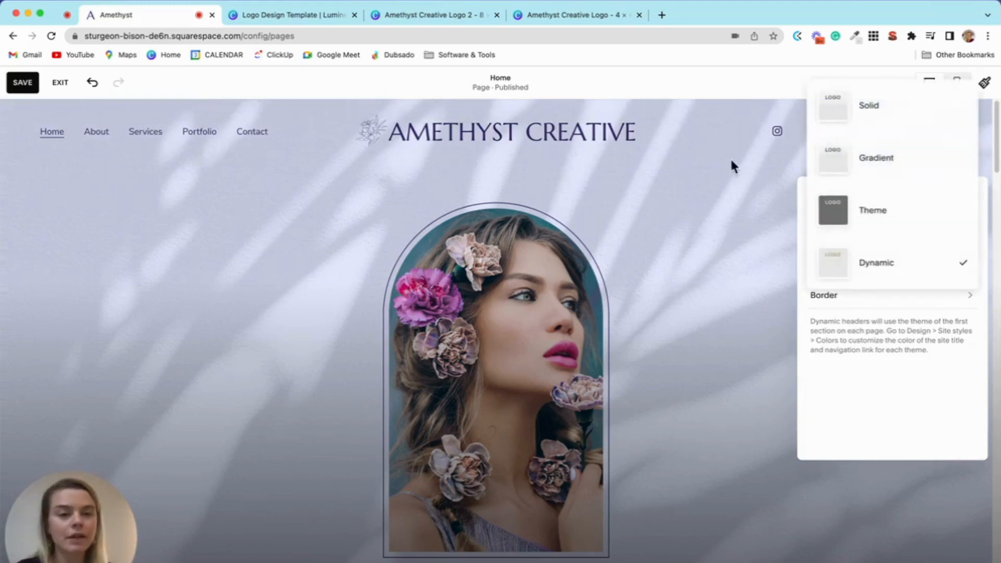
click(877, 108)
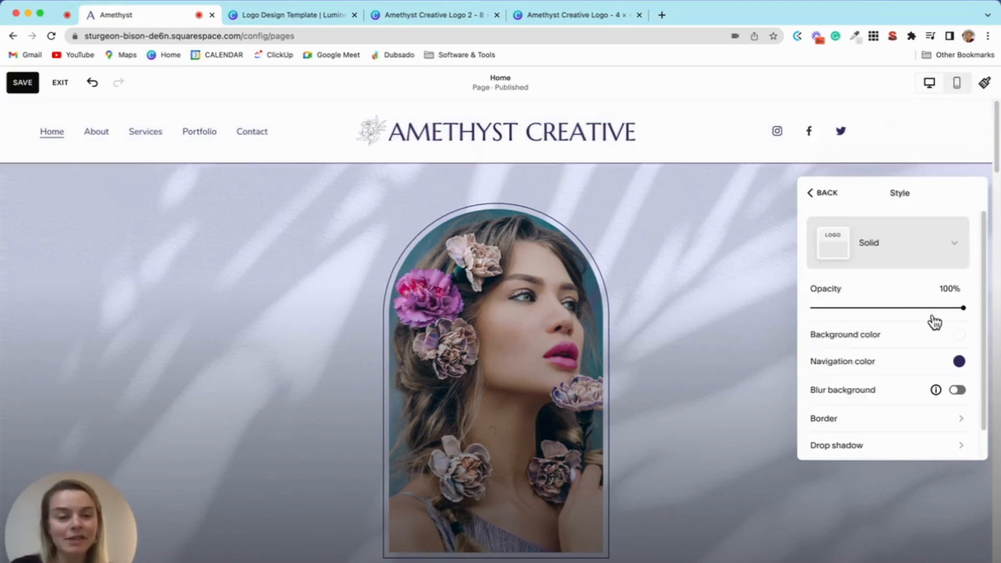
Step: Review the Solid header's opacity and border settings, and return to the global header settings
scroll(896, 384, down, 1)
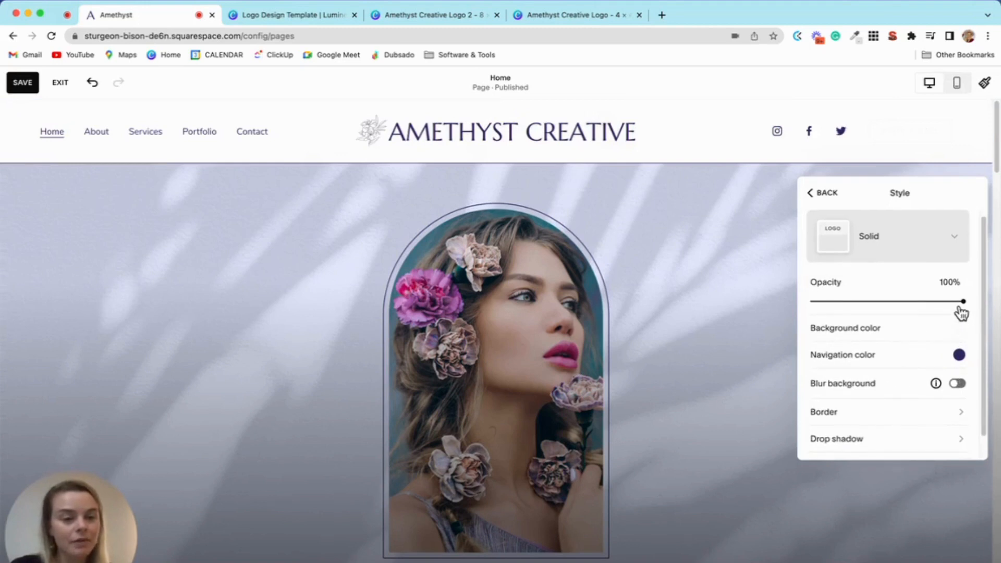
scroll(958, 351, down, 2)
drag(963, 275, 997, 291)
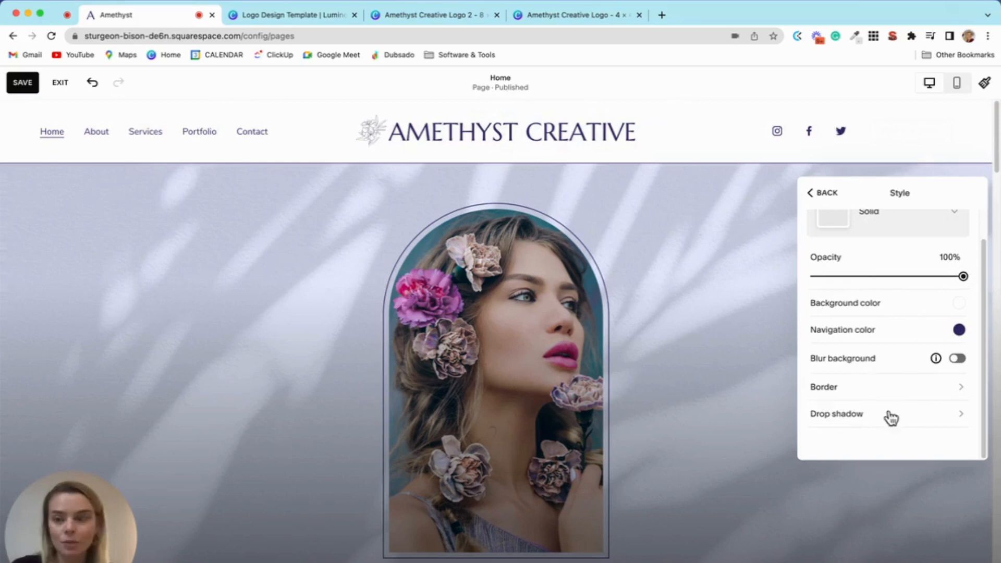
click(844, 395)
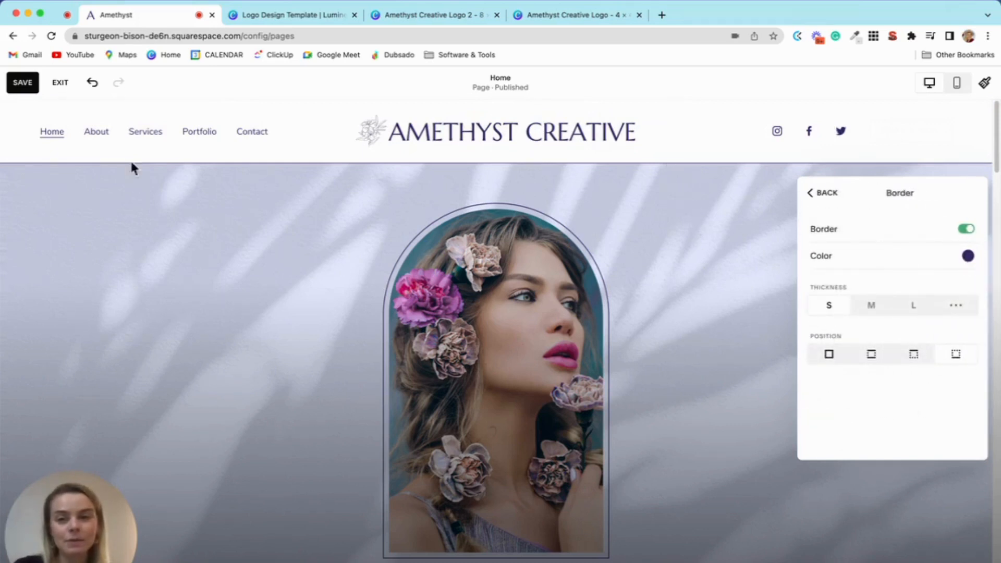
click(819, 194)
scroll(881, 390, down, 1)
click(817, 191)
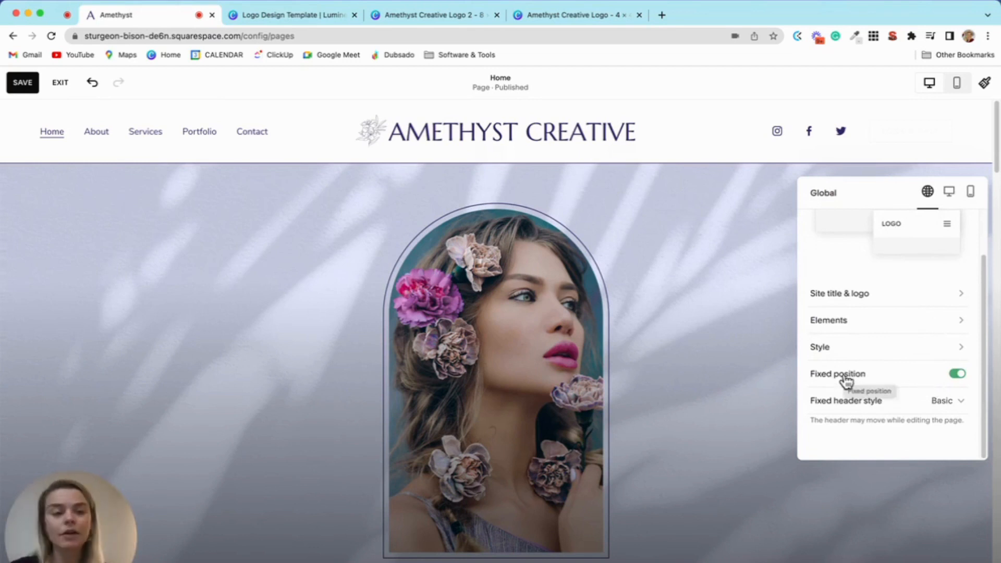
Step: Save the header changes and open the full-screen preview of the site
click(22, 85)
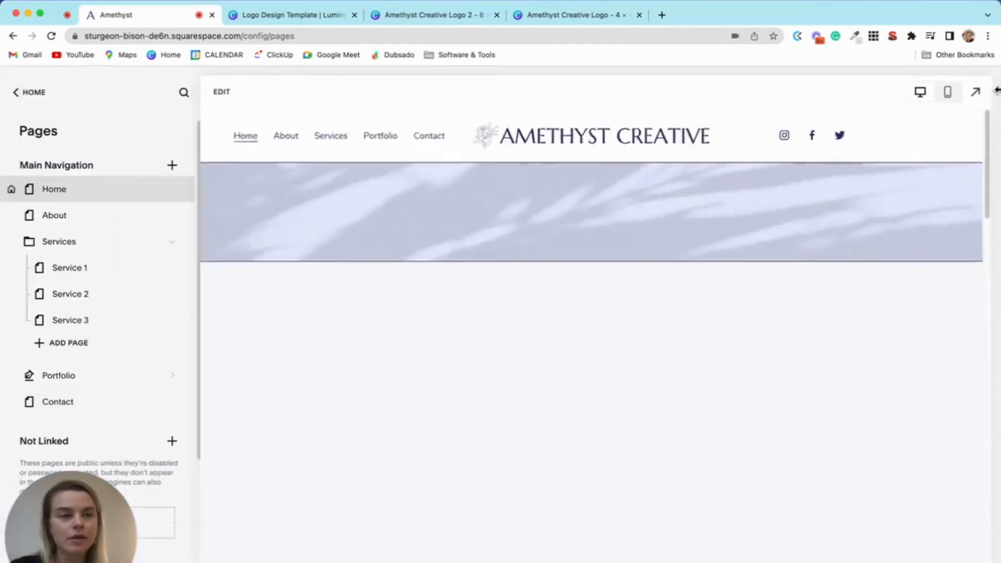
click(979, 93)
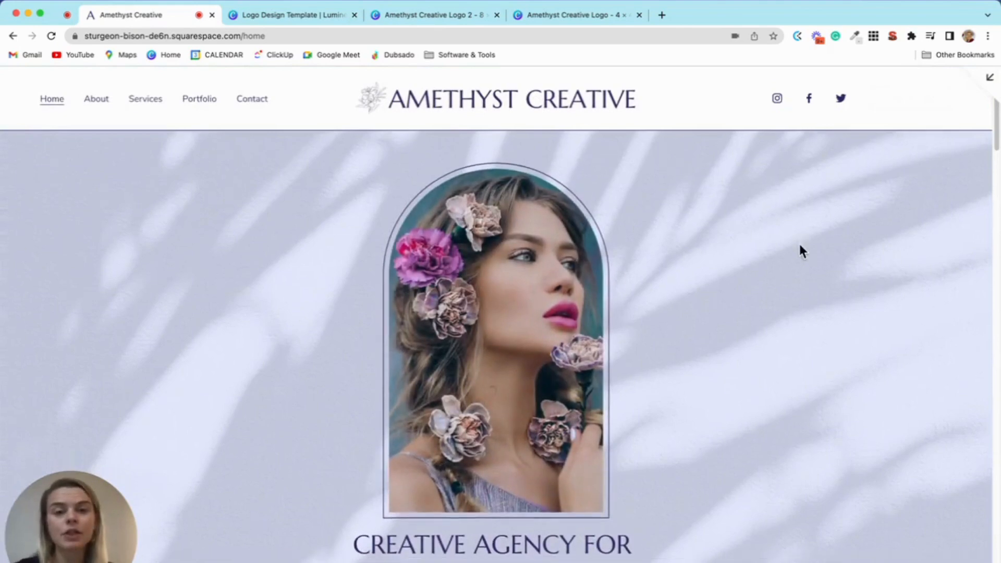
Step: Examine how the fixed header behaves along the home page, and return to editing the global header settings
scroll(800, 250, down, 5)
scroll(826, 249, down, 15)
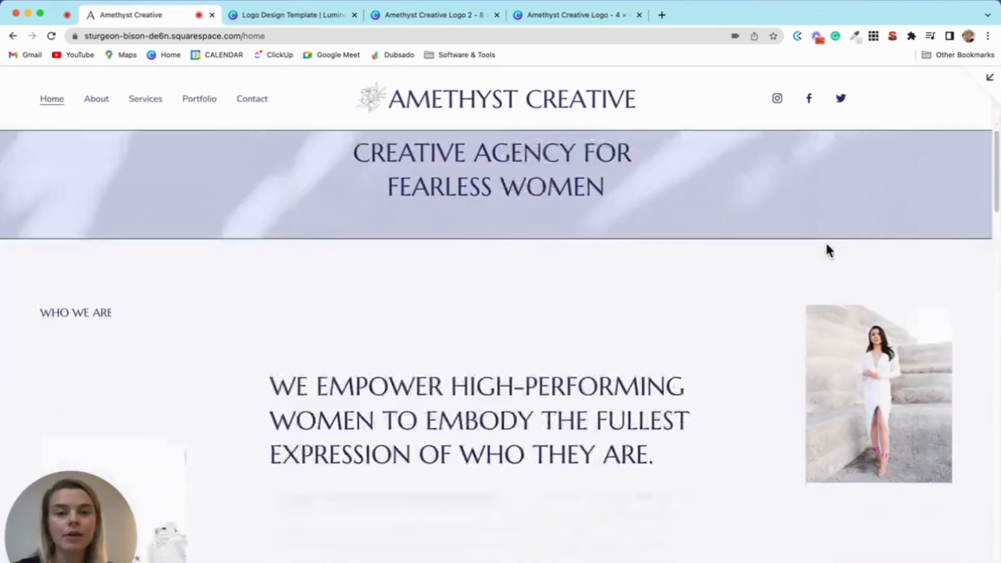
scroll(826, 249, up, 10)
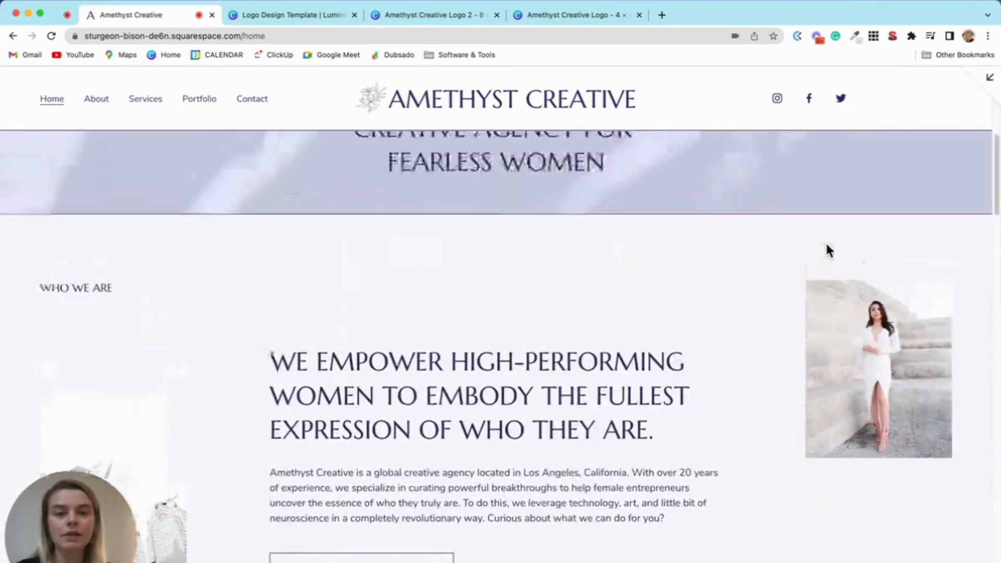
scroll(626, 245, down, 2)
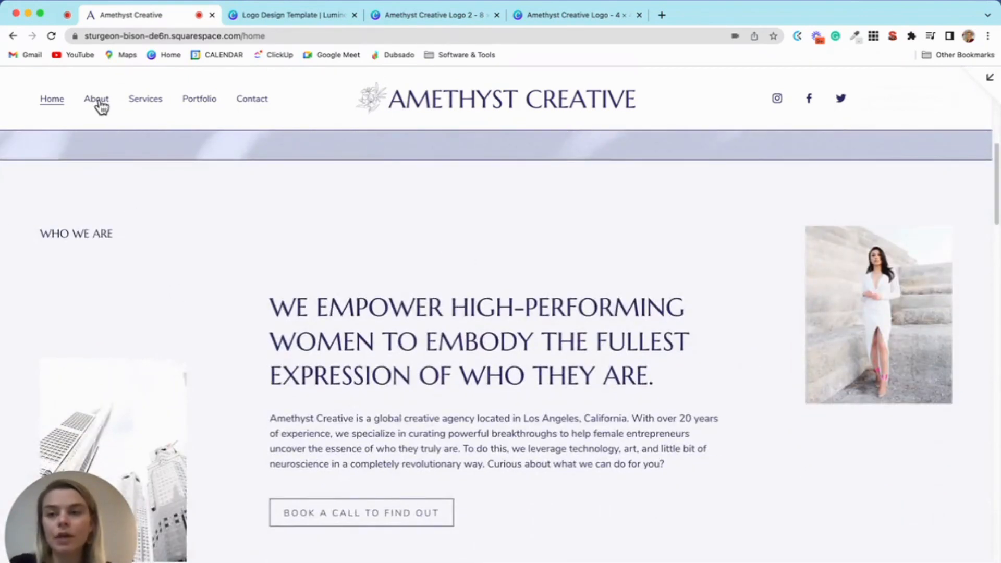
scroll(362, 248, down, 10)
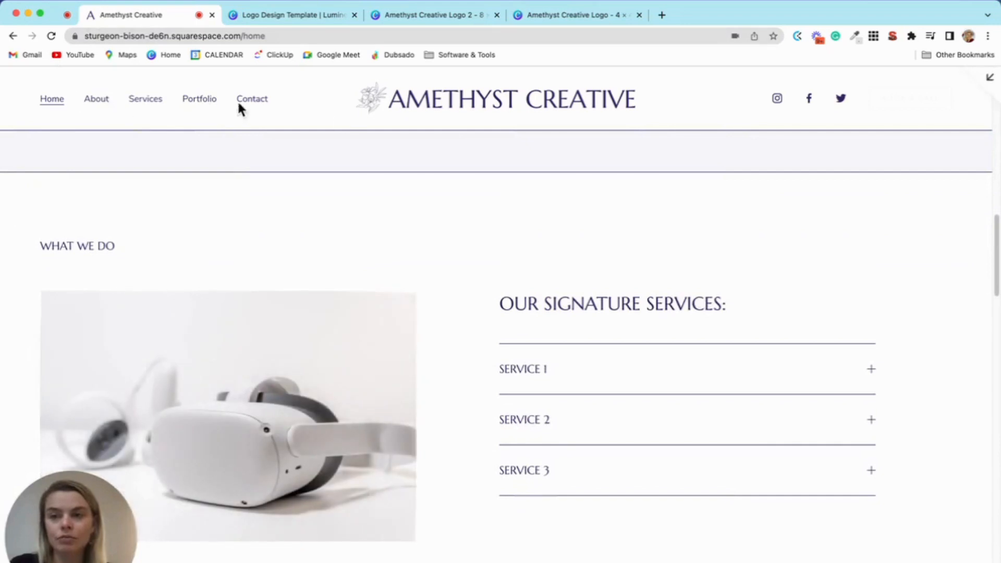
scroll(565, 223, up, 15)
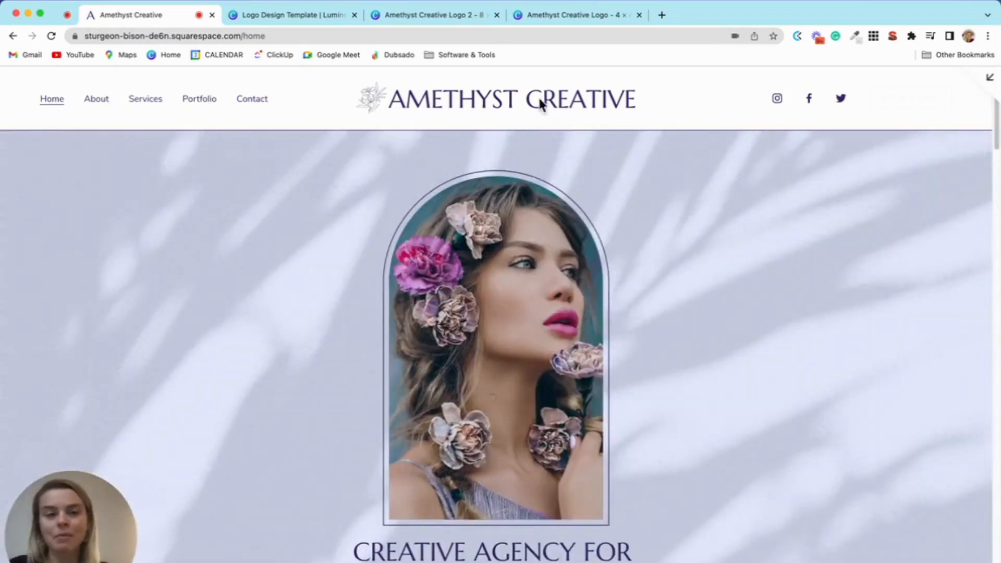
click(989, 81)
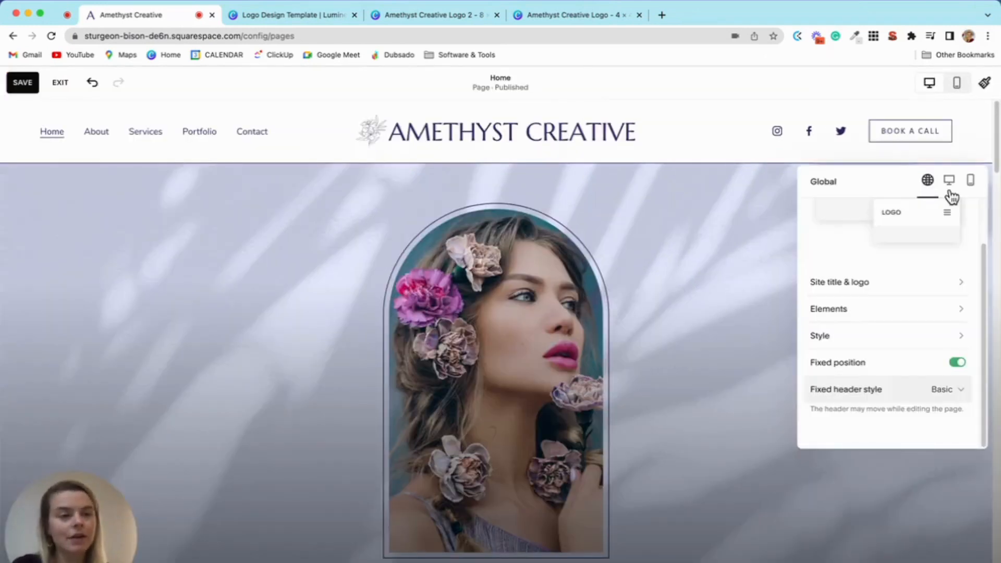
Step: Set the desktop header layout to the logo on the left with the navigation links next to the button
click(949, 180)
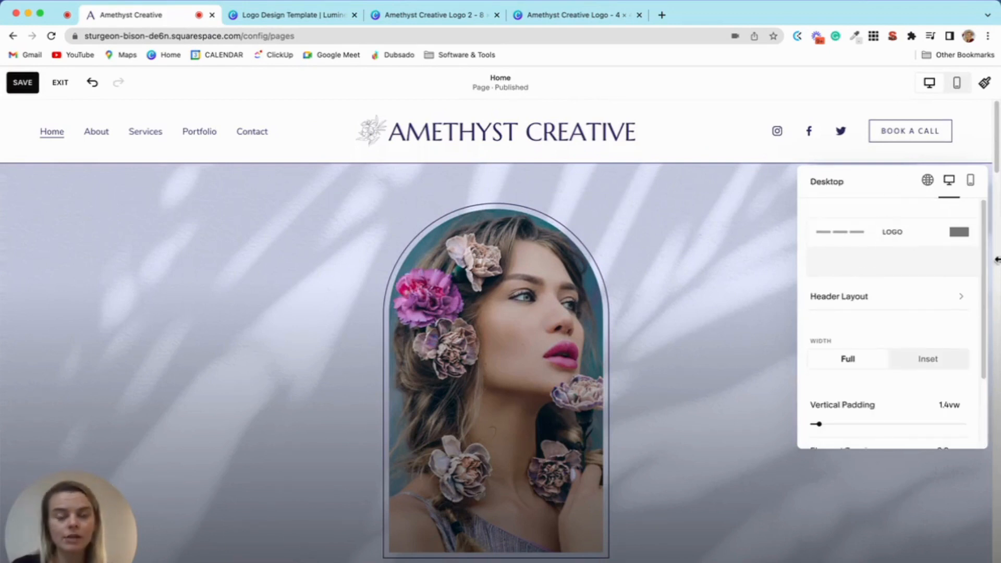
click(895, 251)
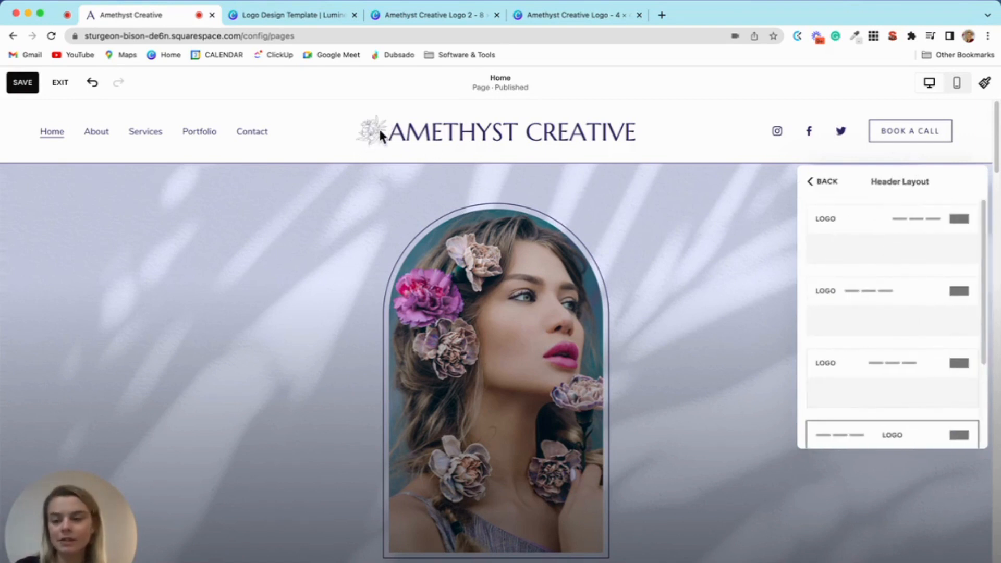
click(867, 243)
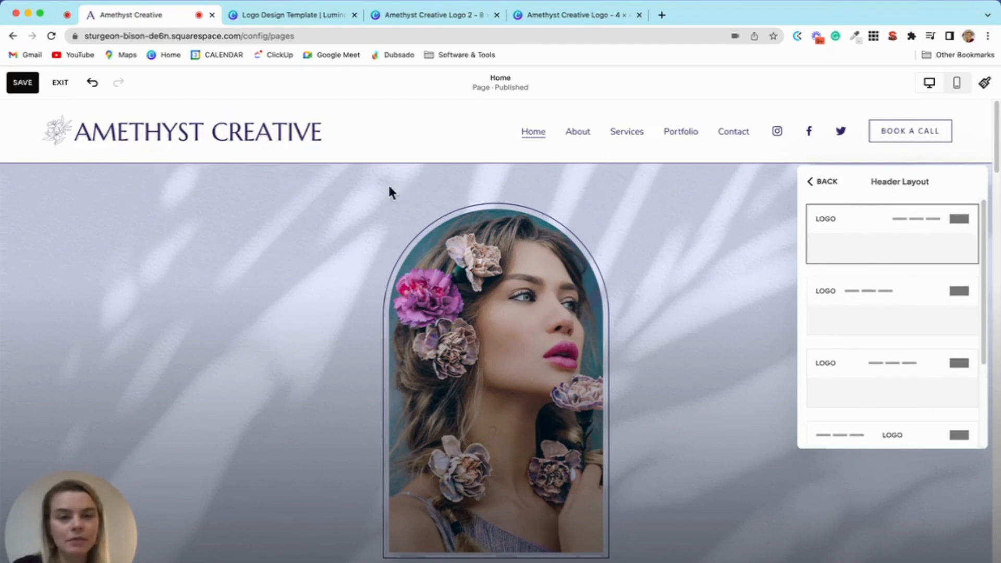
Step: Try each of the other desktop header layouts, and return to the left-logo layout with the links next to the button
click(903, 386)
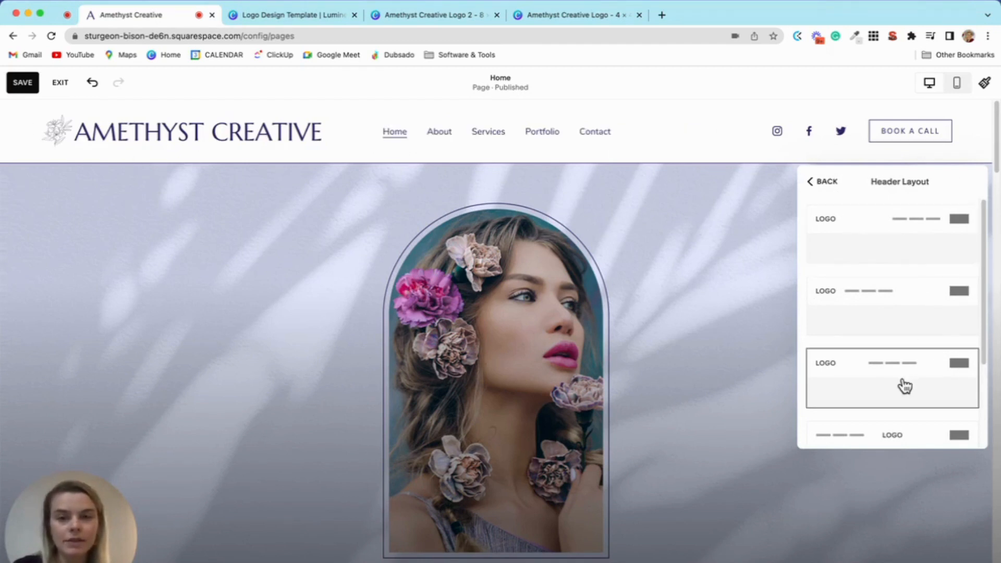
click(905, 228)
scroll(914, 362, down, 3)
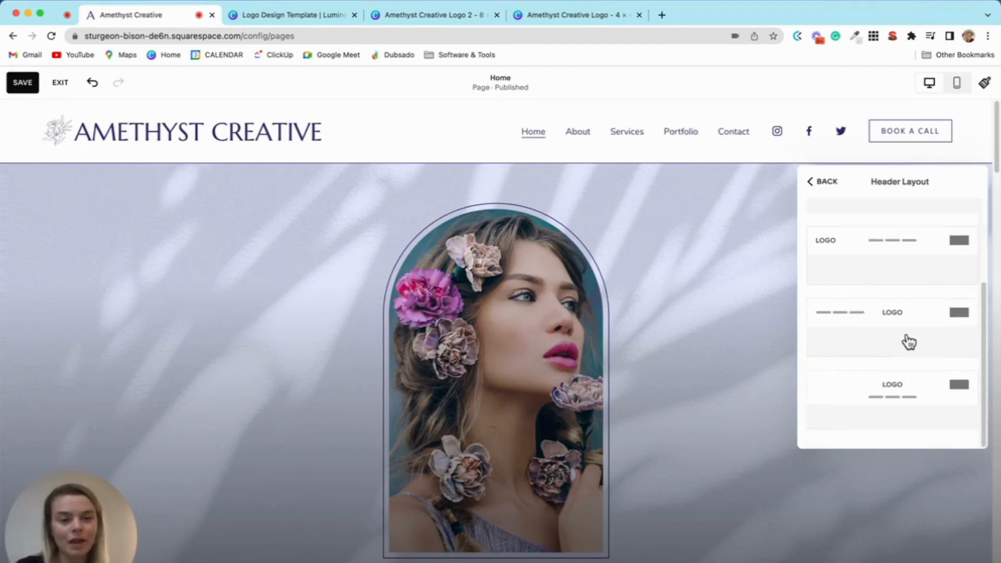
scroll(907, 298, up, 2)
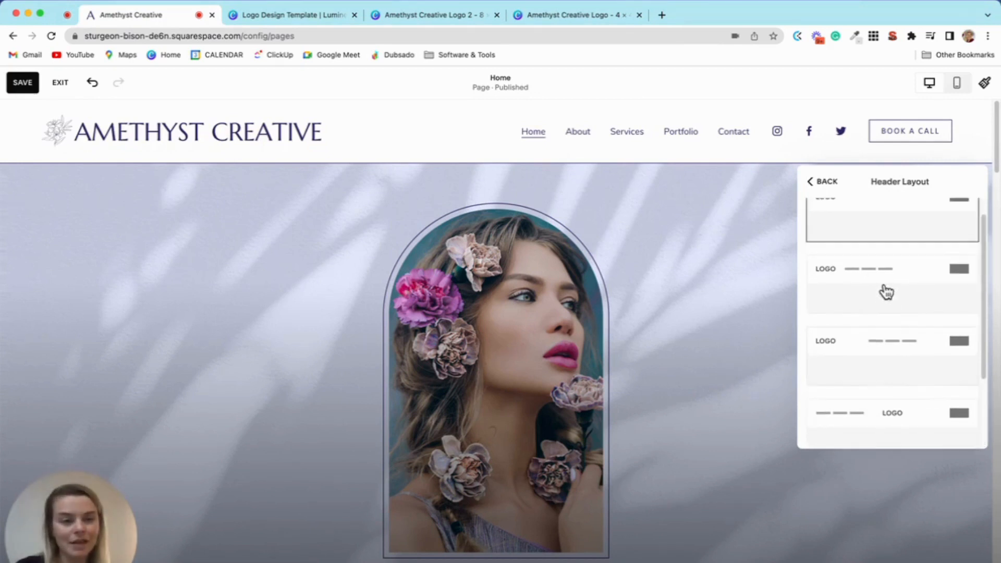
click(885, 291)
click(882, 356)
scroll(883, 355, down, 2)
click(886, 394)
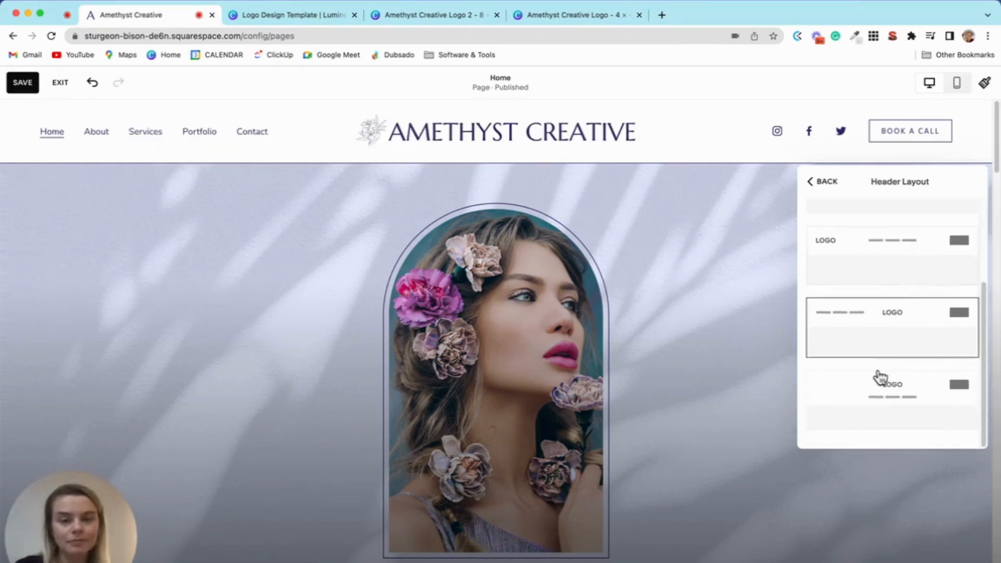
click(889, 391)
scroll(945, 259, up, 3)
click(886, 251)
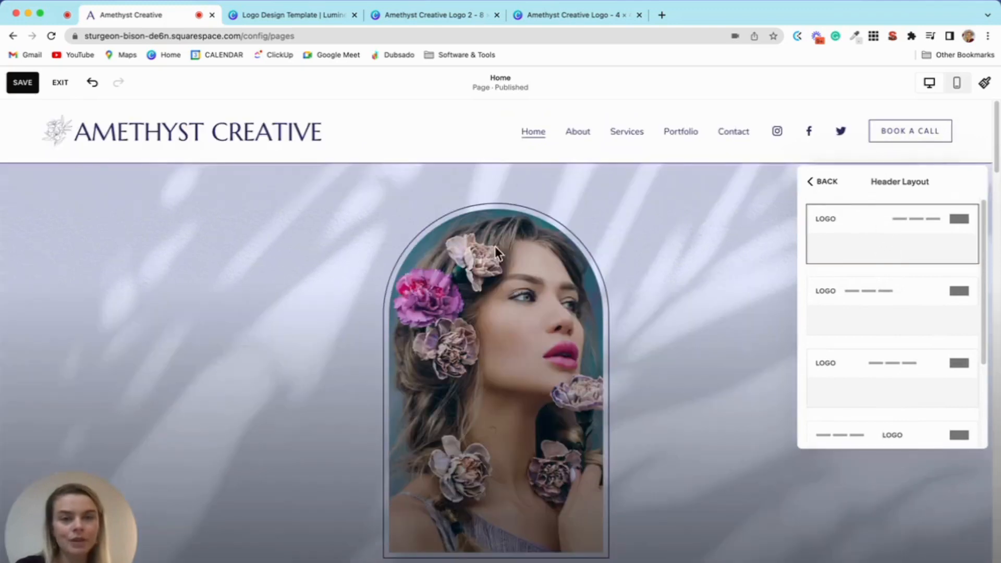
Step: Try the desktop layout with the navigation beneath a centred logo, and return to the first left-logo layout
scroll(894, 415, down, 3)
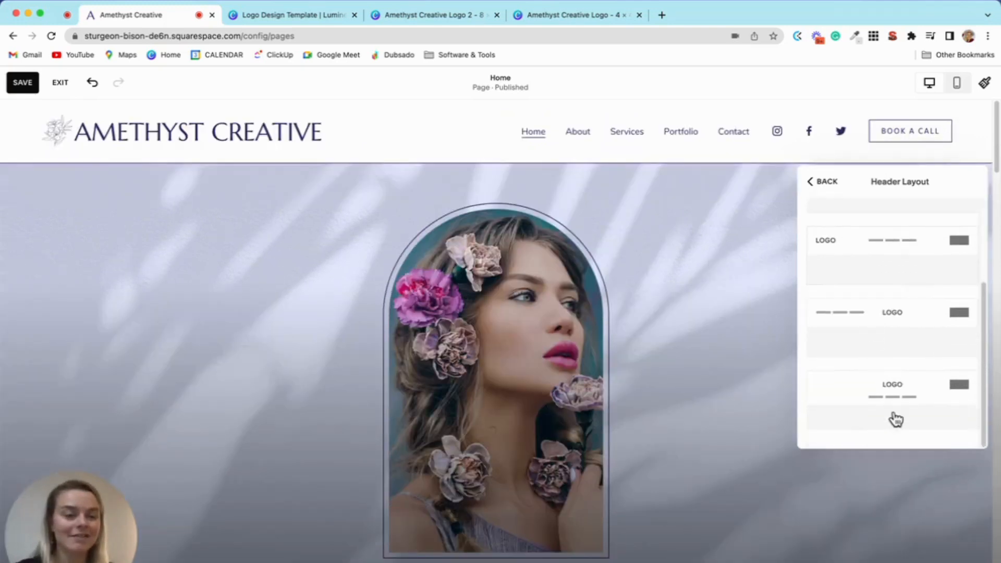
click(894, 414)
scroll(921, 264, up, 3)
click(911, 245)
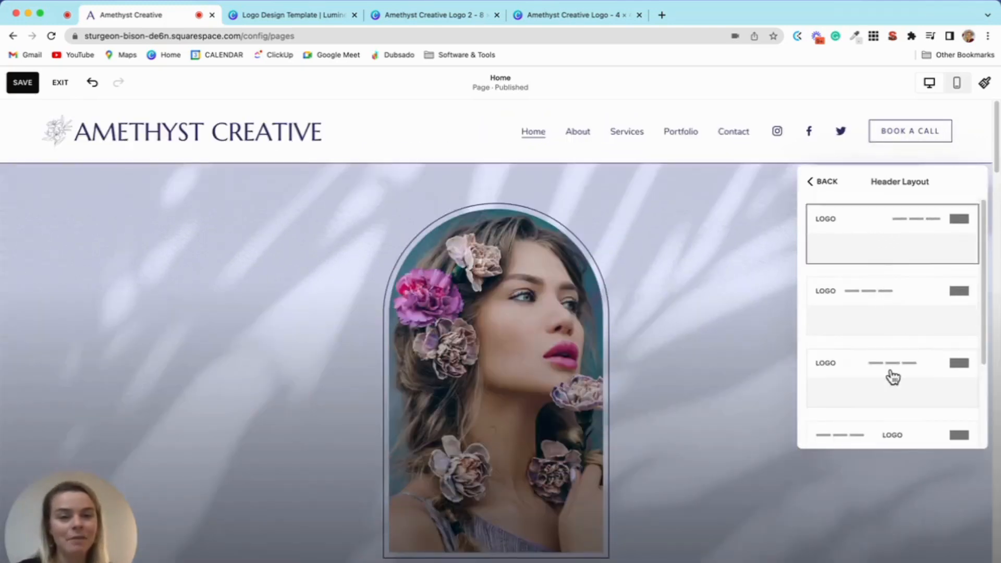
Step: Compare the centred-navigation and centred-logo desktop layouts, and reselect the first left-logo layout
click(892, 376)
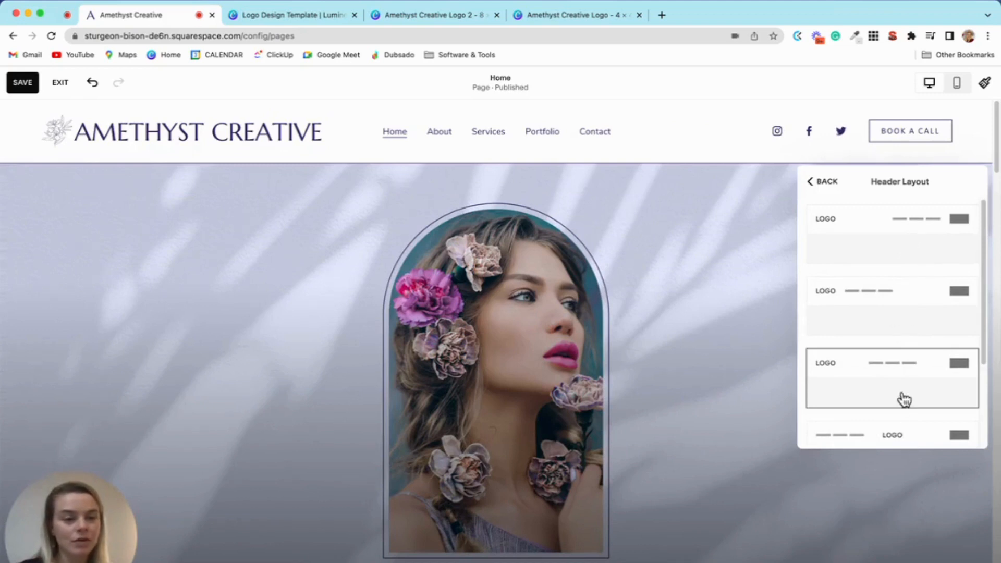
scroll(911, 328, down, 3)
click(923, 339)
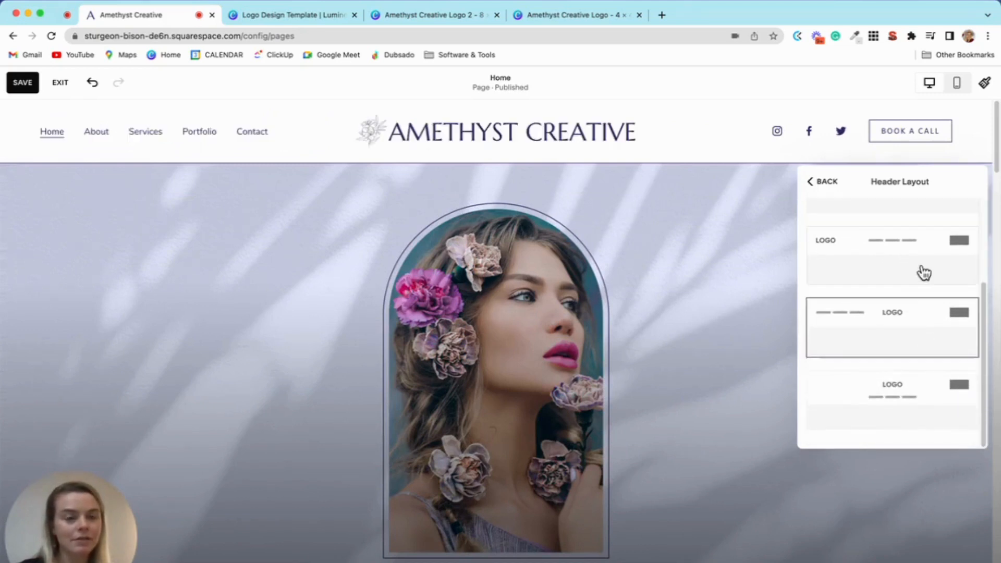
scroll(920, 261, up, 2)
scroll(921, 305, up, 1)
click(891, 246)
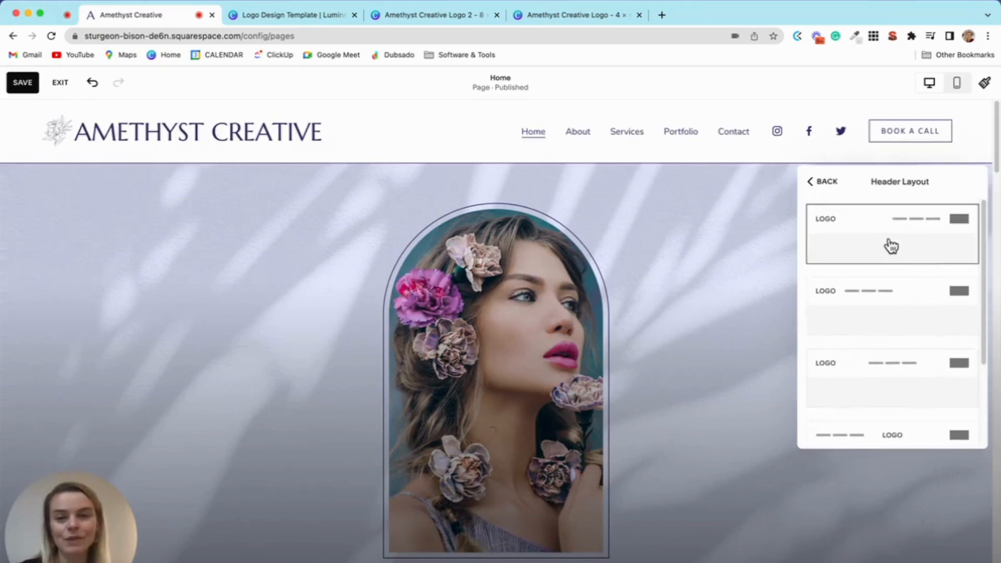
Step: Set the desktop header's vertical padding to 1.6vw
click(815, 181)
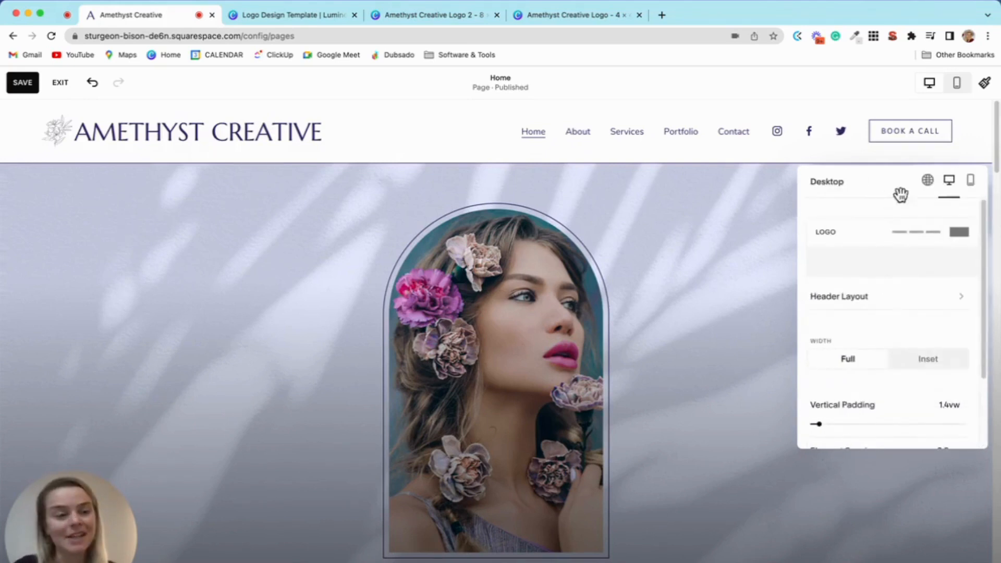
scroll(876, 271, down, 3)
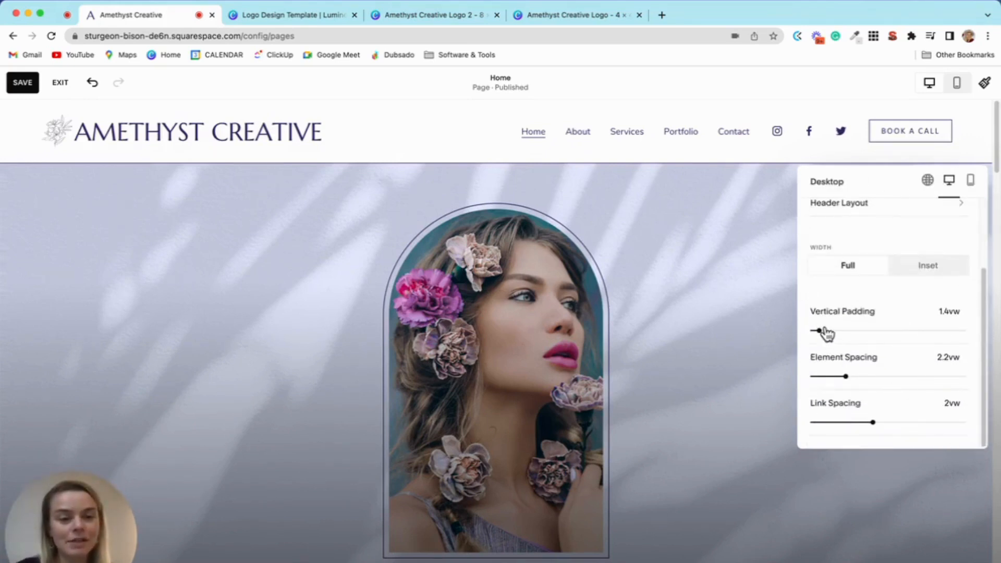
drag(839, 330, 822, 330)
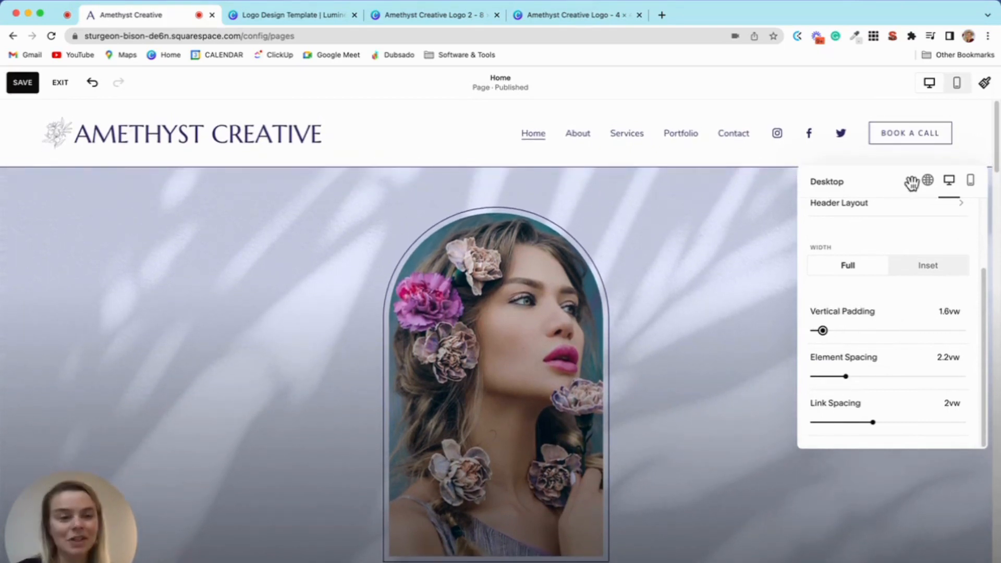
Step: Try the centred-logo layout for the mobile header, and return to the layout with the logo on the left
click(970, 181)
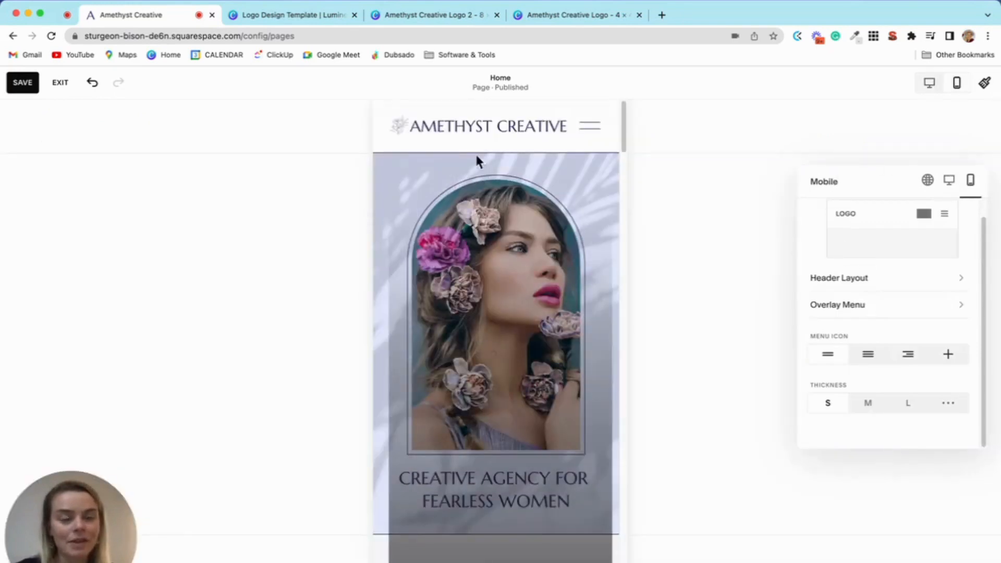
scroll(864, 304, up, 2)
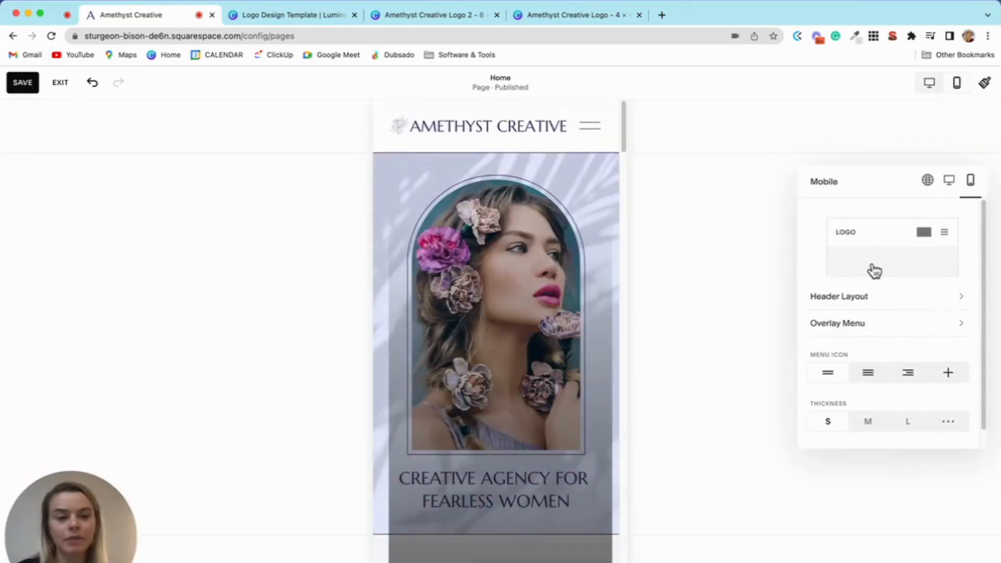
click(869, 301)
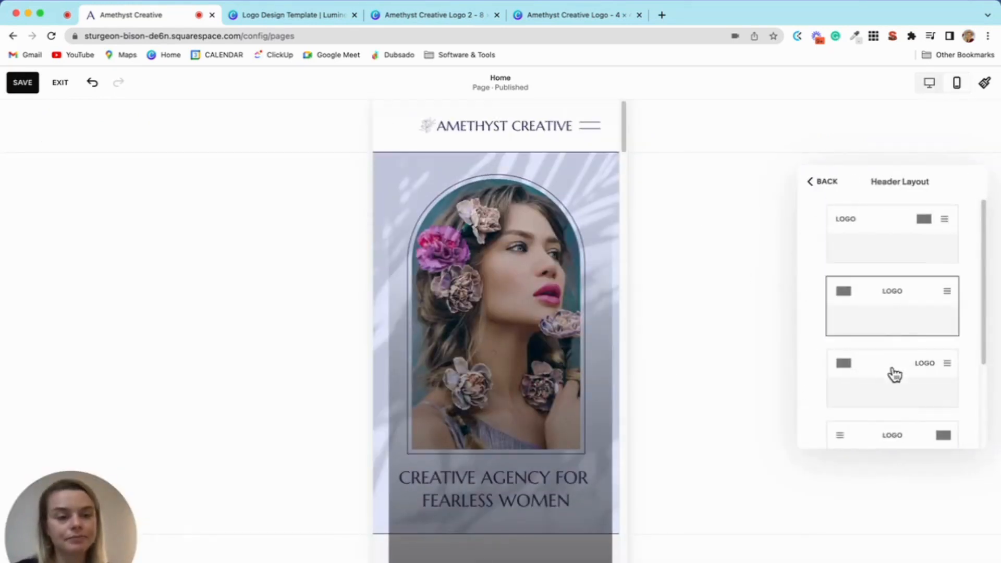
click(824, 184)
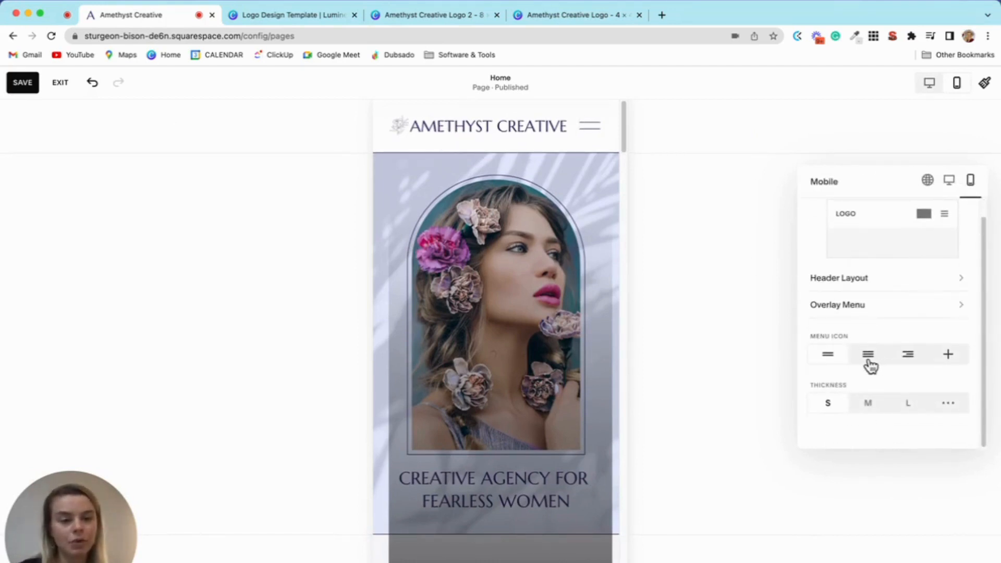
Step: Try the plus and three-line mobile menu icons, choose the uneven three-line icon, and test thicknesses M and L before returning to S
click(948, 357)
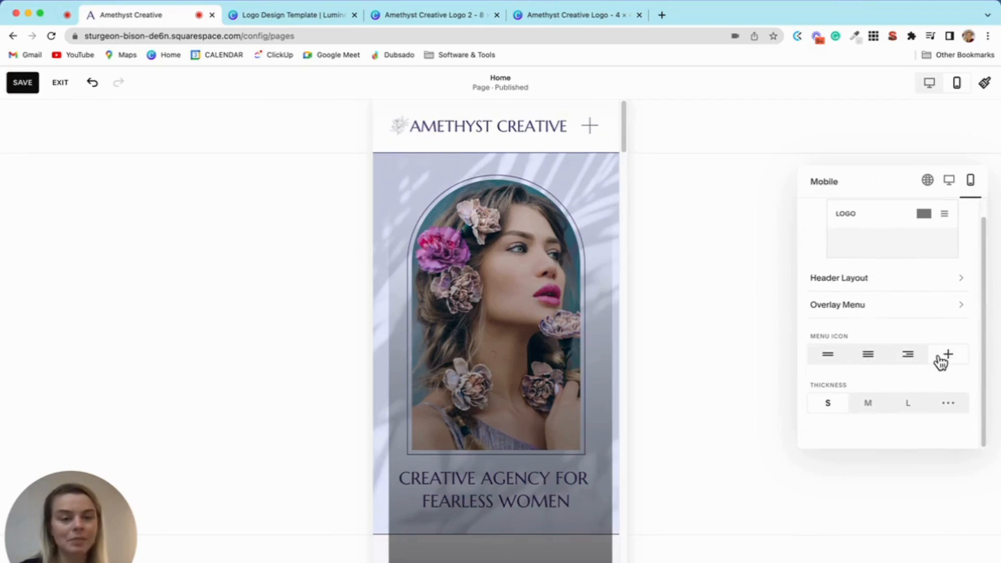
click(914, 361)
click(878, 358)
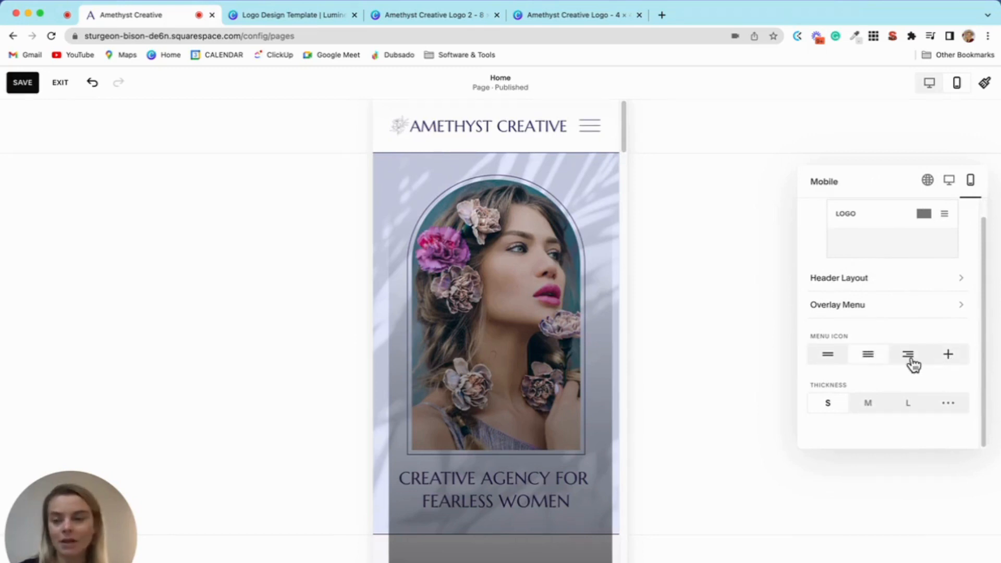
click(912, 365)
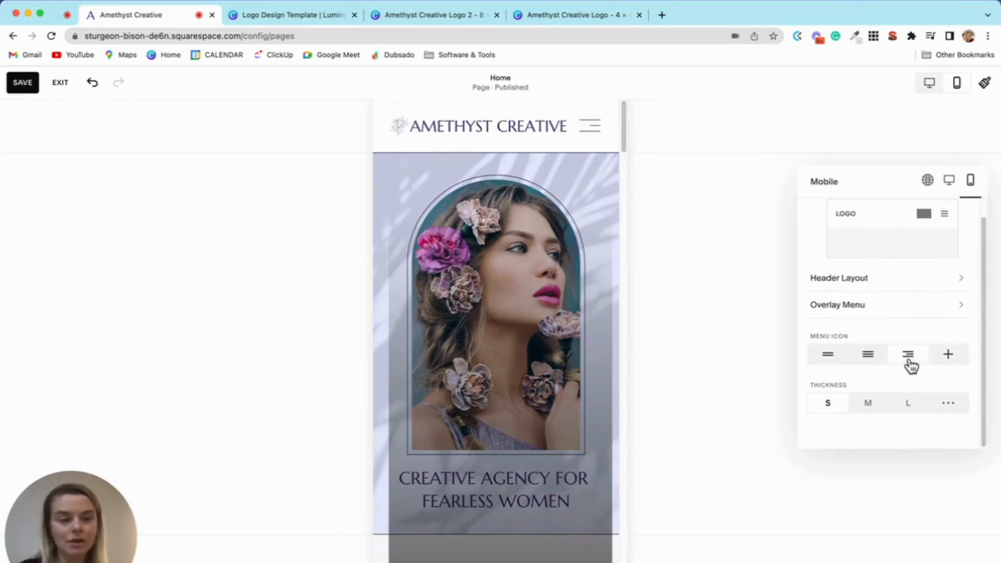
click(867, 412)
click(917, 412)
click(829, 413)
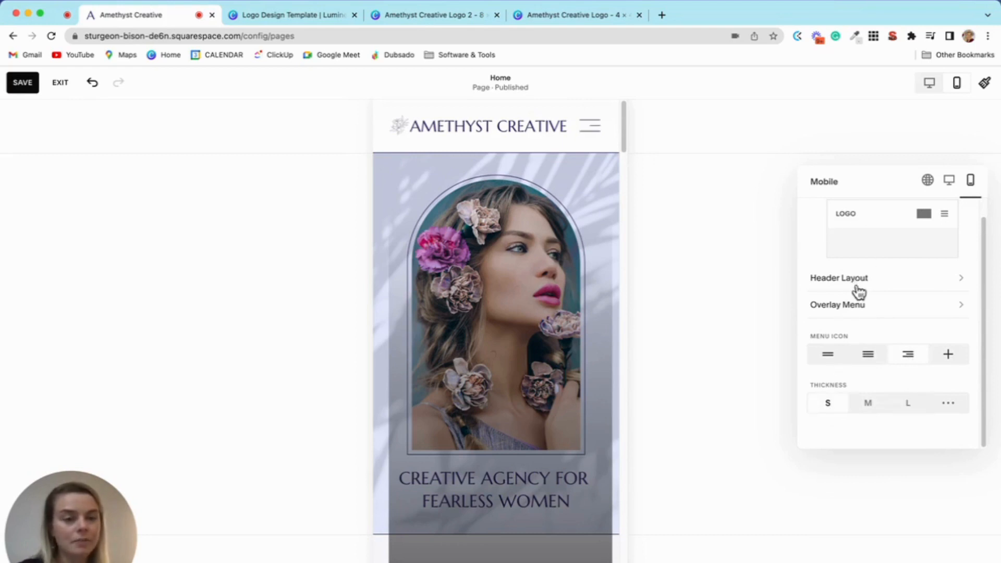
Step: Try left alignment and the Light 1 colors on the mobile overlay menu, and set it to centred alignment with Lightest 1
click(855, 305)
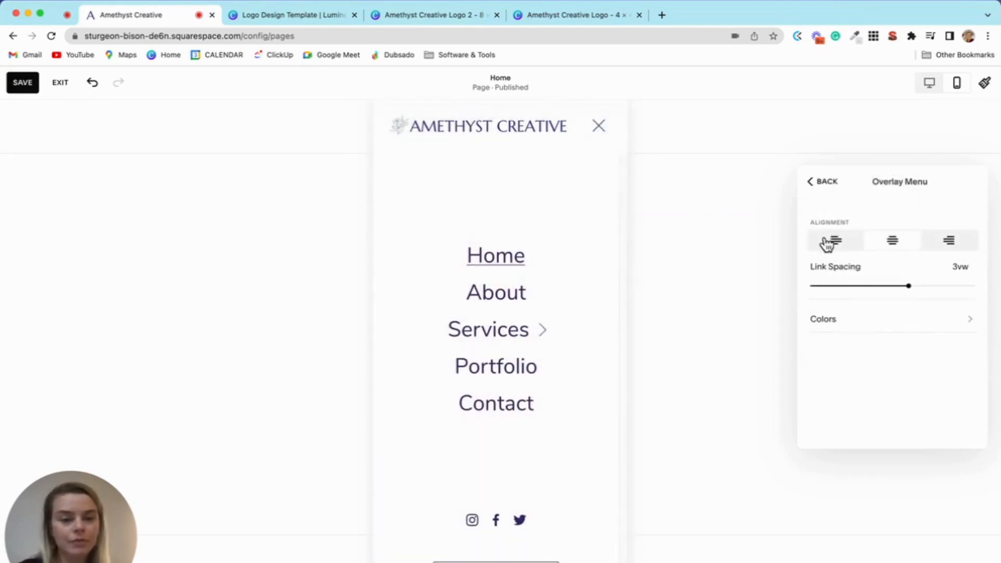
click(826, 244)
click(894, 248)
click(865, 322)
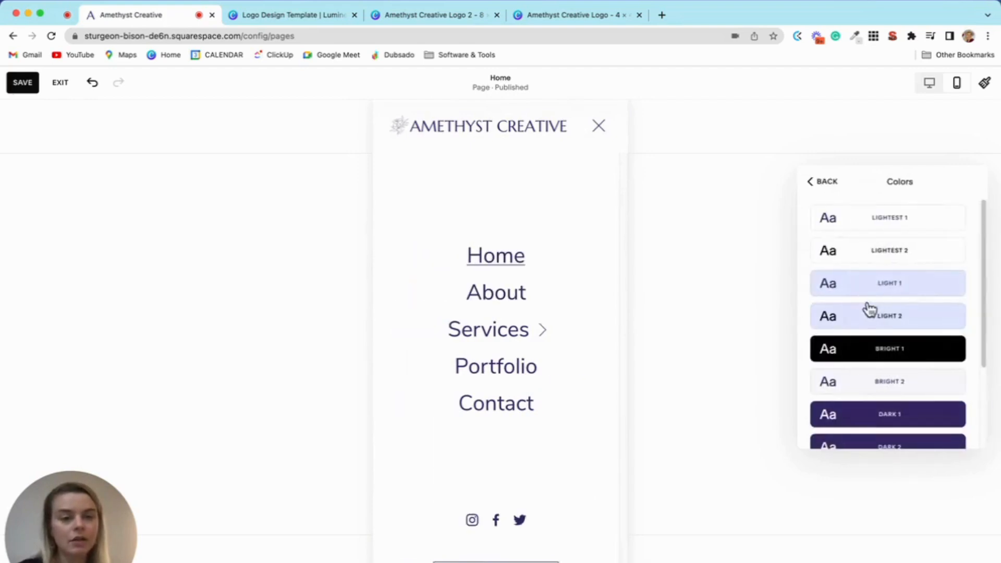
click(886, 283)
click(920, 222)
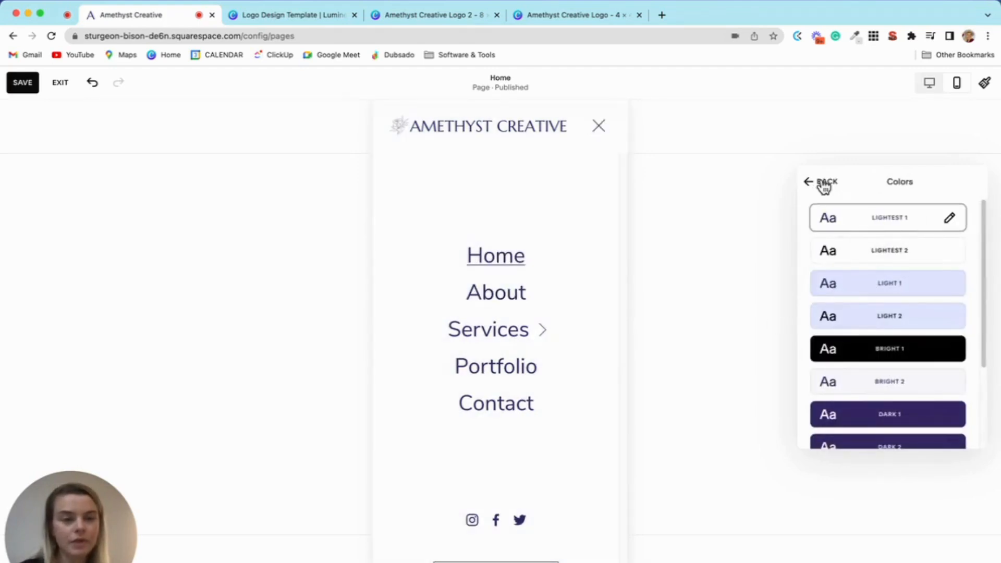
click(824, 183)
click(835, 241)
click(909, 242)
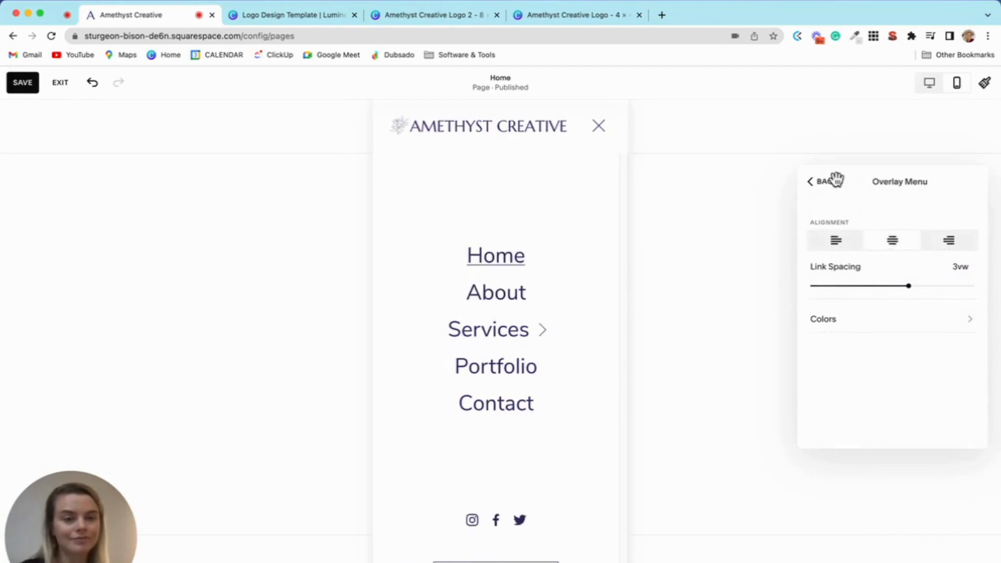
click(829, 181)
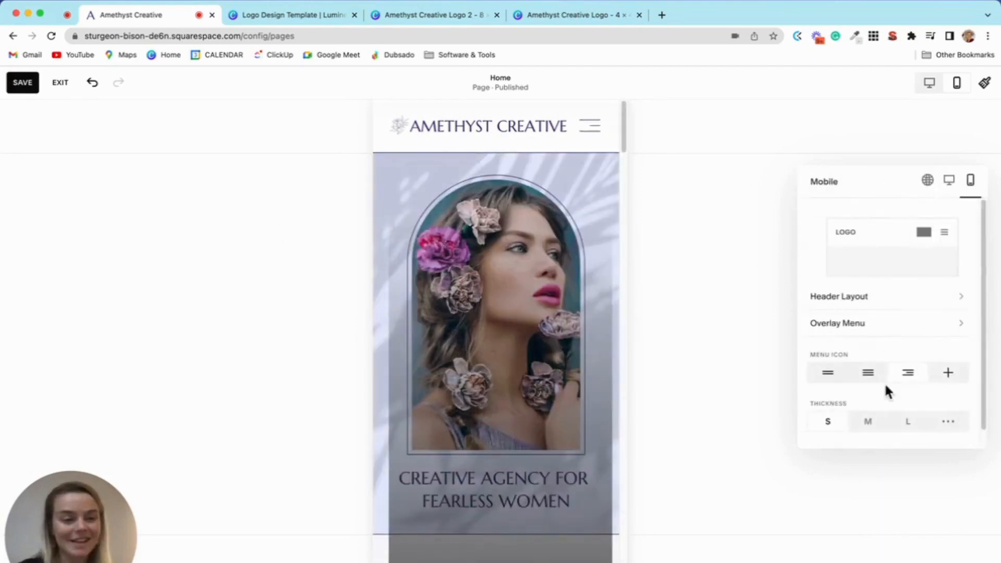
Step: Set the mobile menu icon to the two-line style, and save and close the header settings
click(828, 372)
click(928, 182)
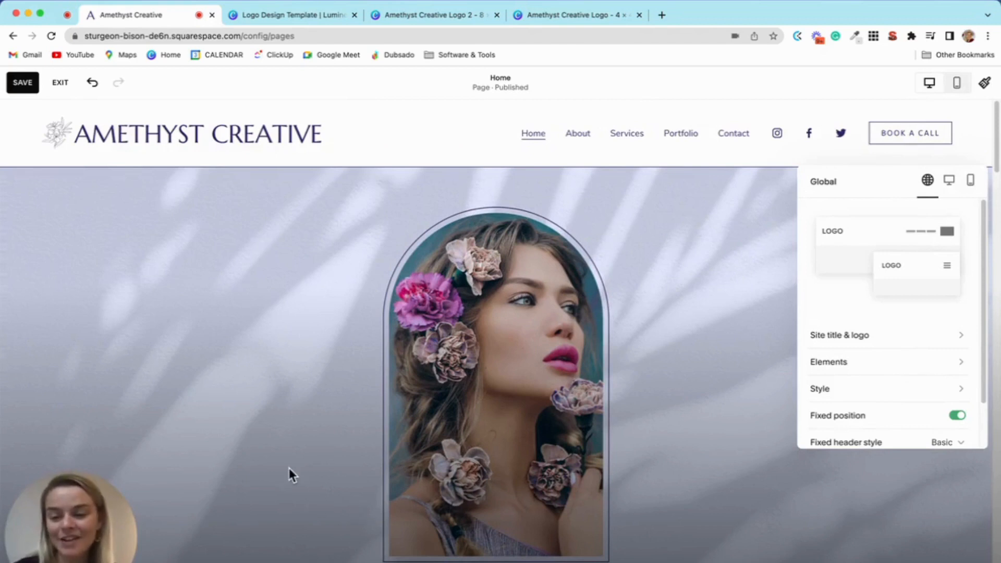
click(158, 505)
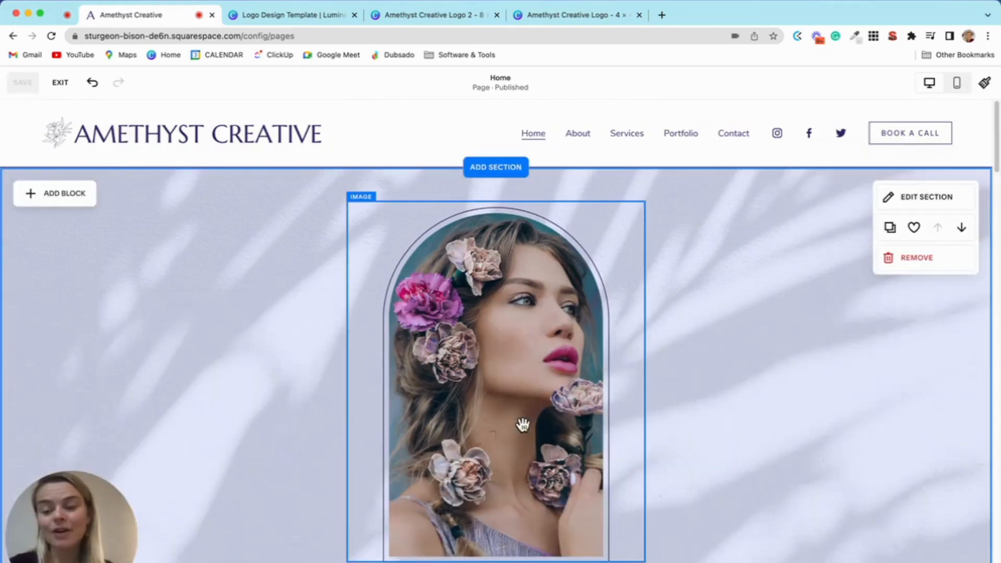
Step: Open the site footer at the end of the home page for editing
mouse_move(495, 118)
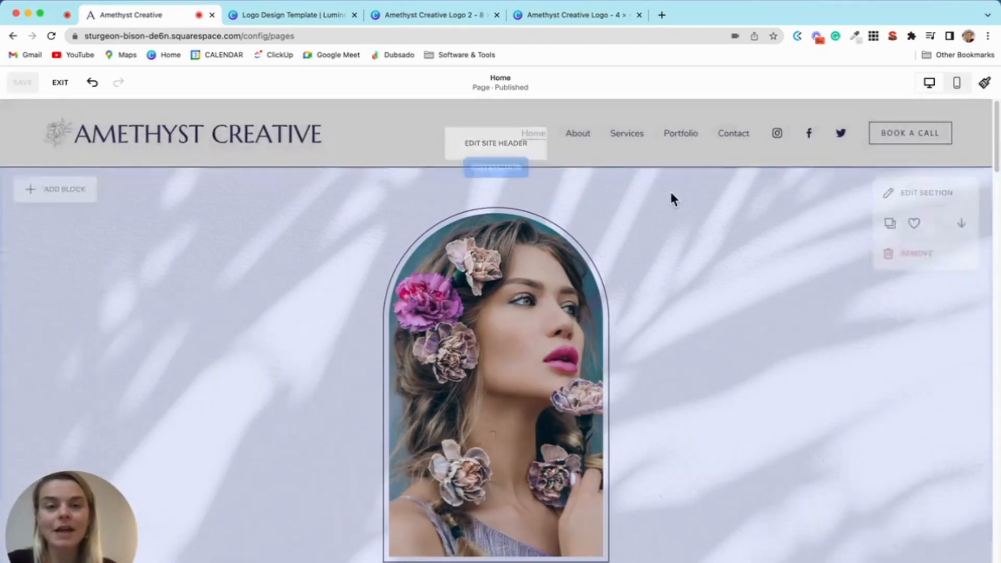
scroll(731, 265, down, 15)
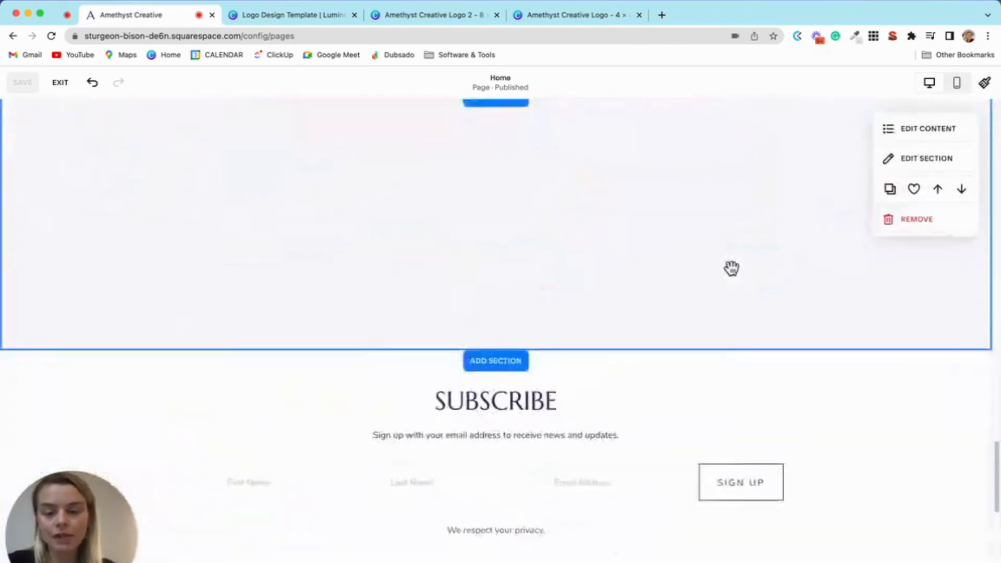
scroll(730, 268, down, 10)
mouse_move(531, 330)
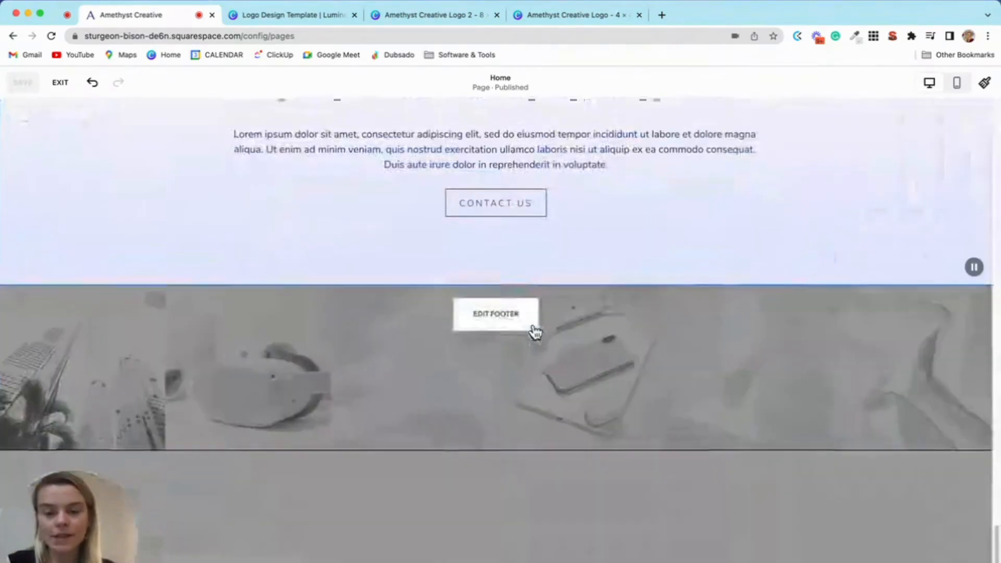
click(480, 272)
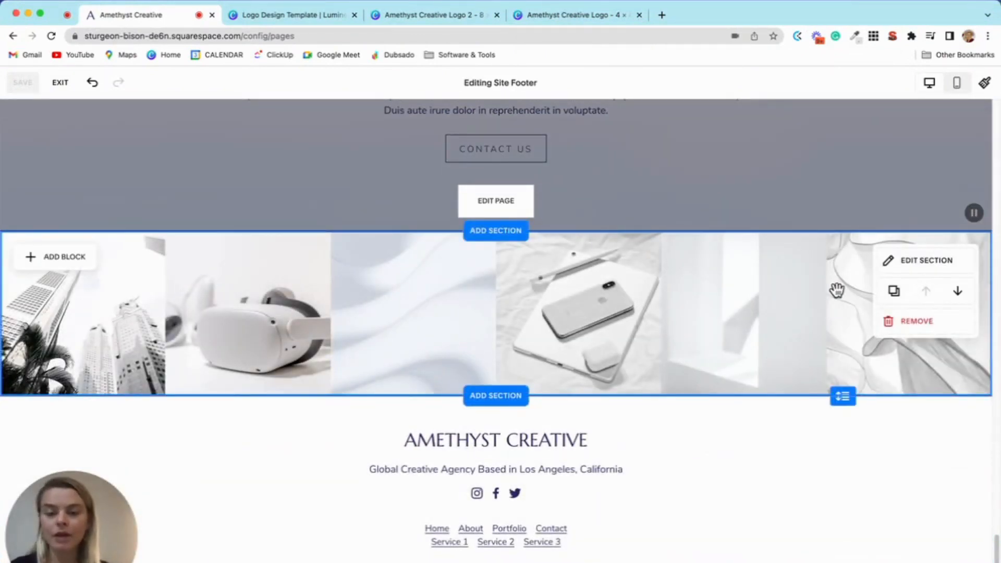
Step: Look over the footer and open the image grid's content settings to view its pictures, leaving them as they are
scroll(183, 405, down, 1)
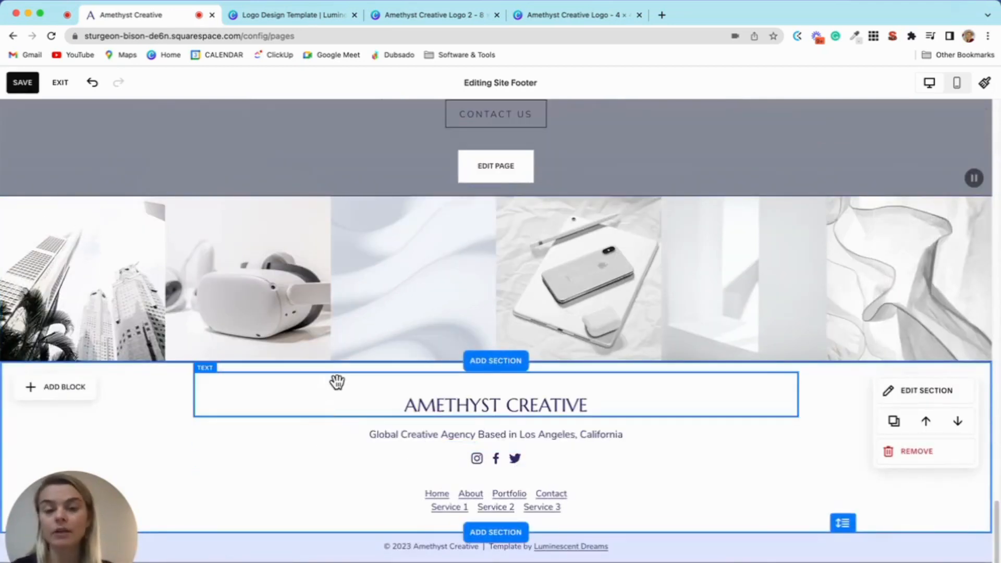
scroll(596, 254, up, 4)
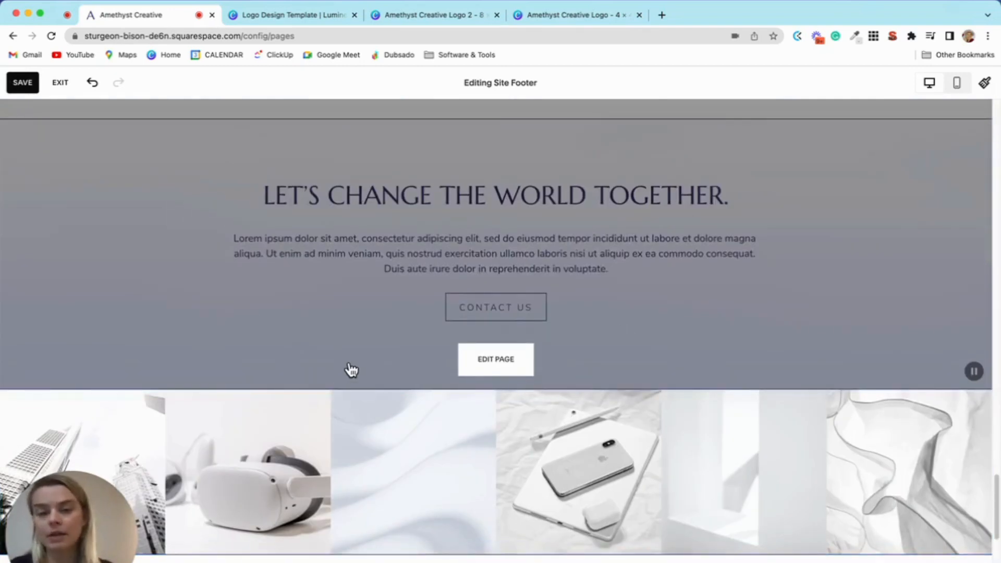
scroll(350, 369, up, 8)
scroll(404, 393, down, 14)
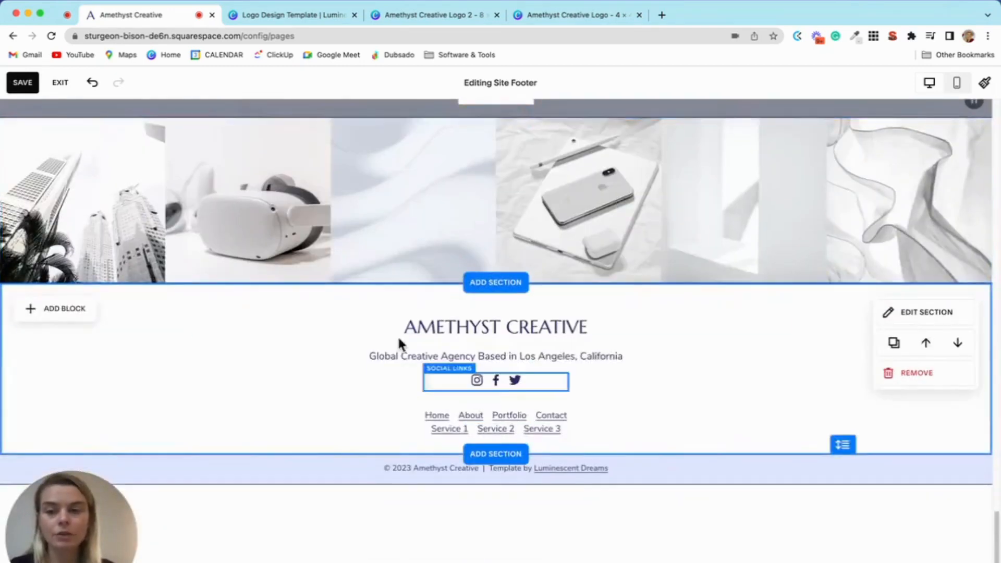
scroll(399, 342, up, 1)
click(41, 197)
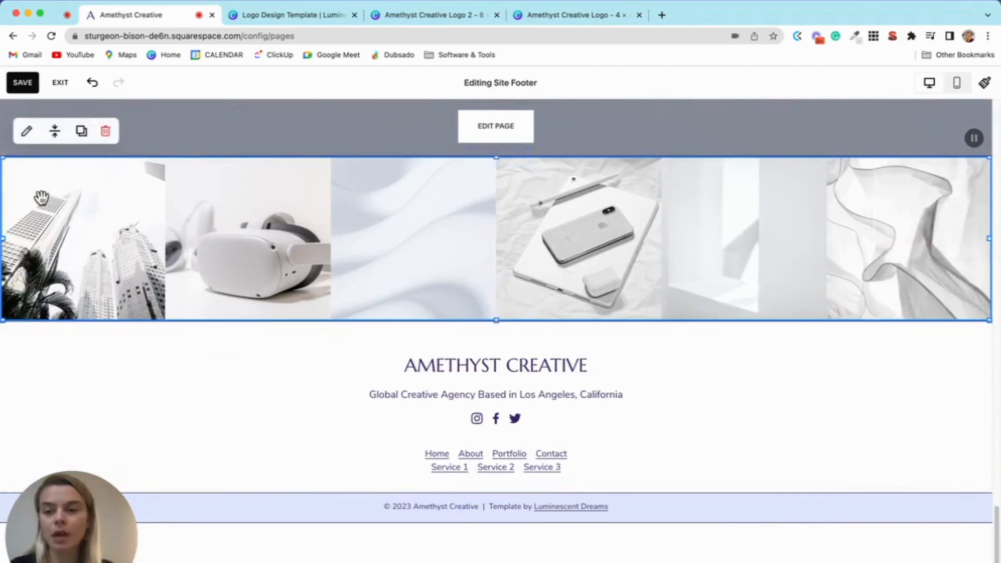
click(26, 131)
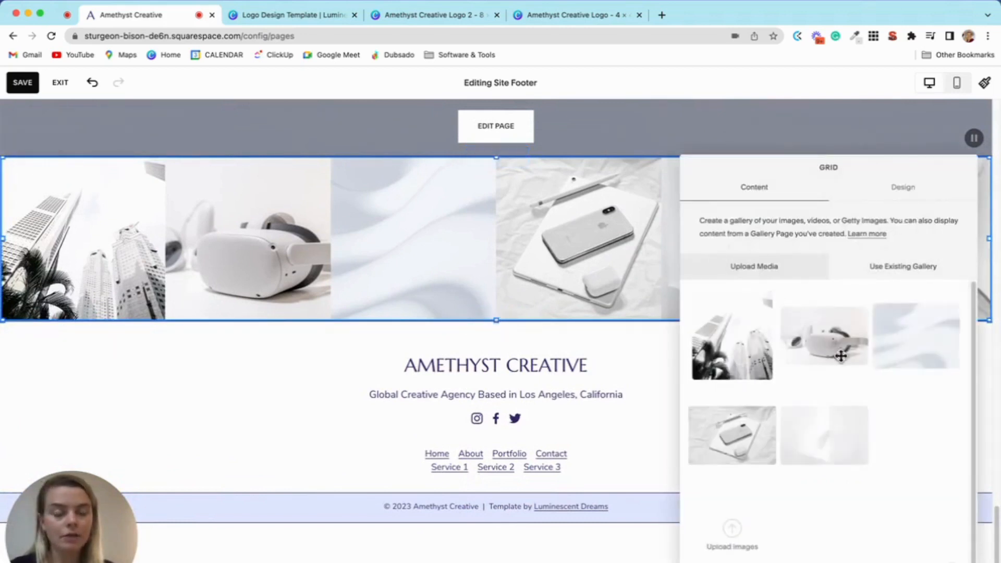
click(129, 361)
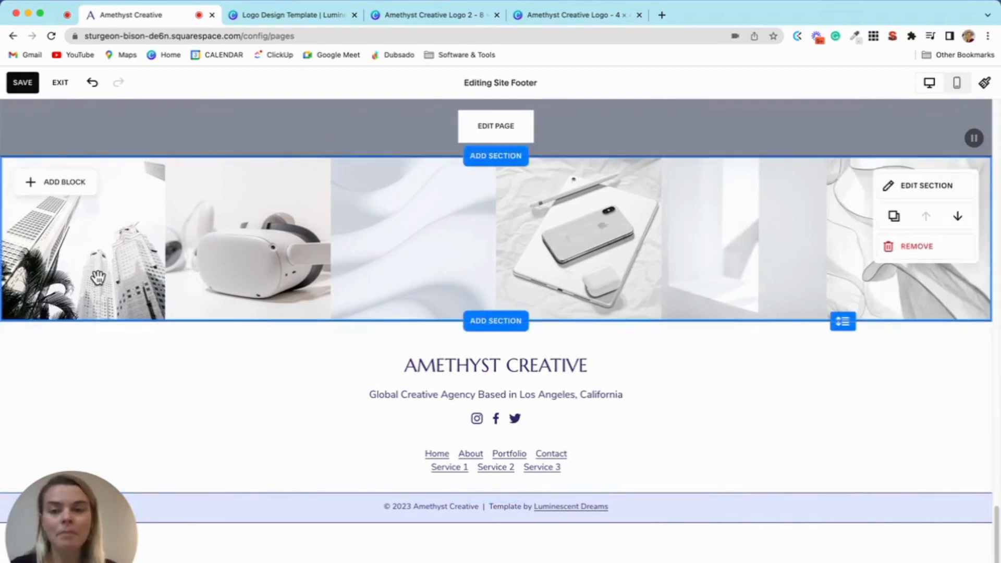
Step: Preview the footer in the mobile layout down to the copyright line, and return to the footer in desktop view
click(962, 85)
scroll(574, 300, down, 5)
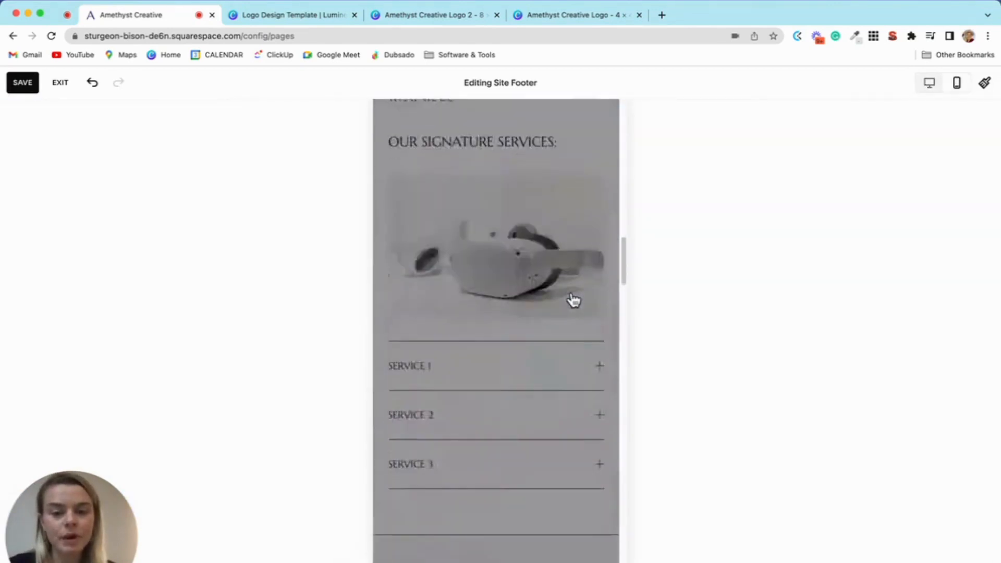
scroll(573, 299, down, 15)
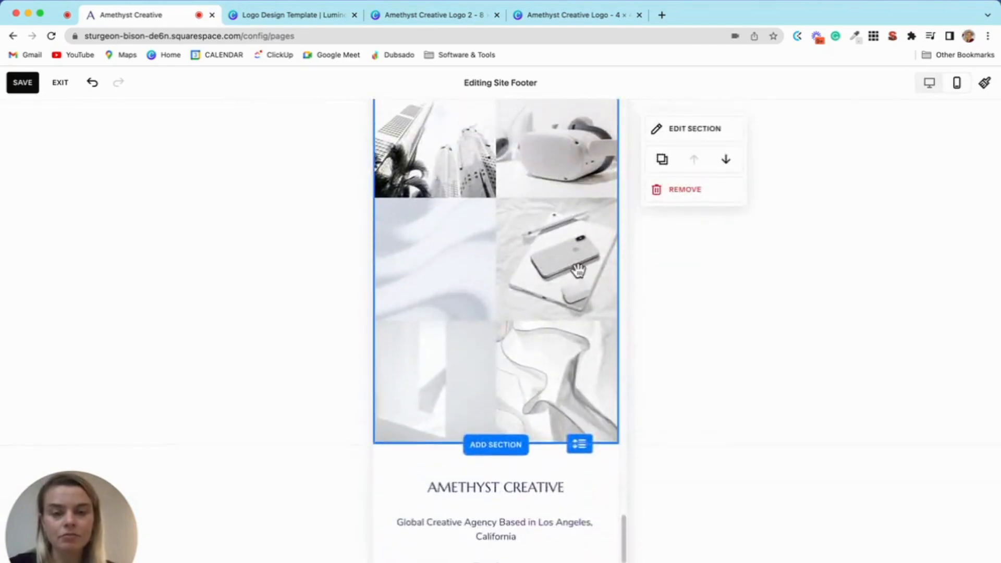
scroll(518, 191, up, 3)
scroll(511, 342, down, 5)
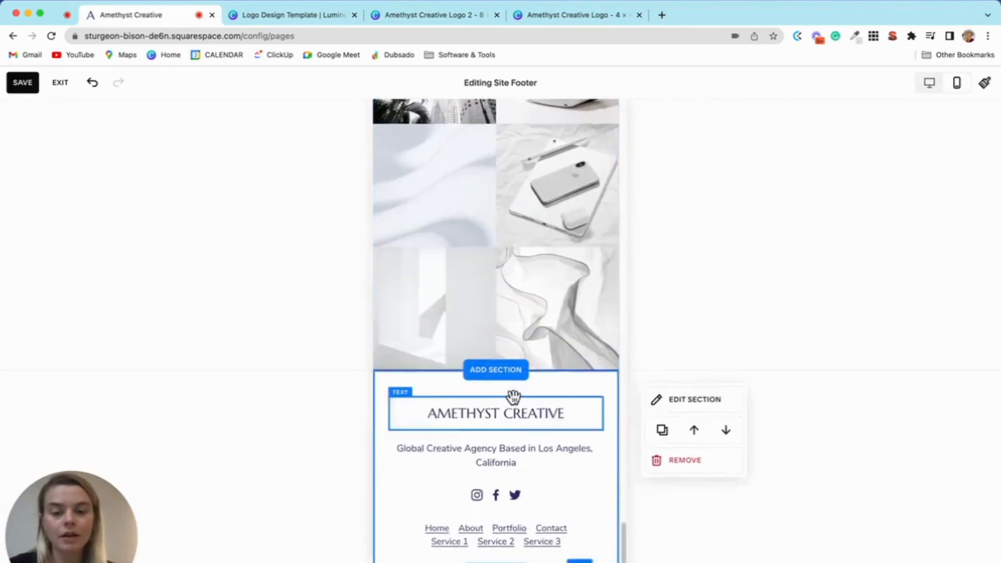
scroll(514, 398, down, 2)
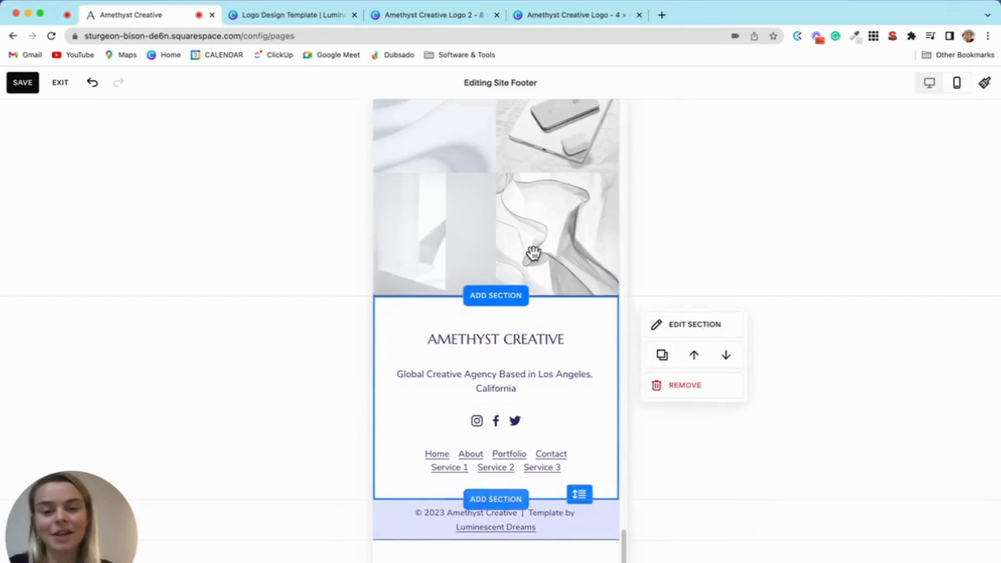
scroll(537, 258, down, 1)
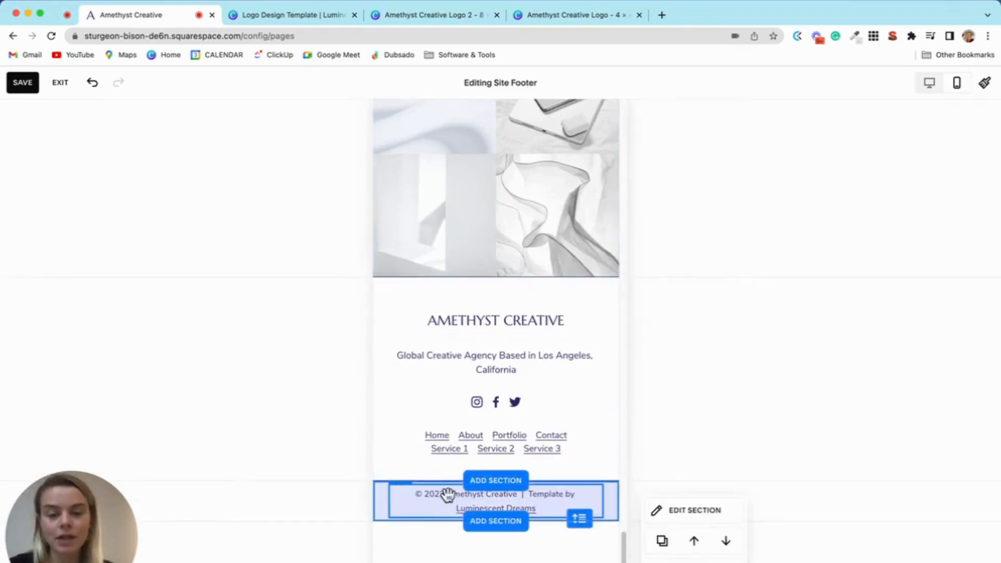
click(930, 85)
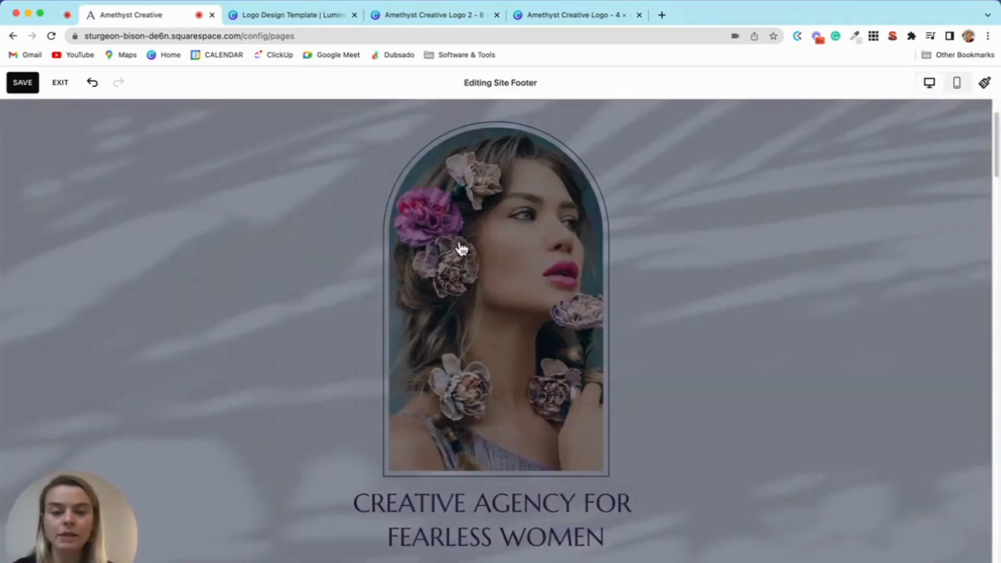
scroll(697, 290, down, 20)
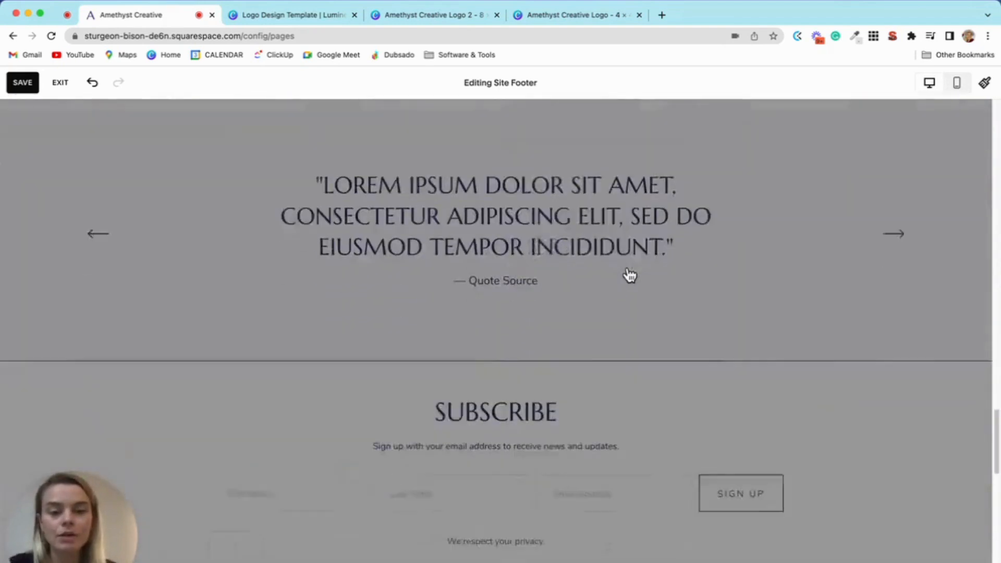
scroll(630, 275, down, 15)
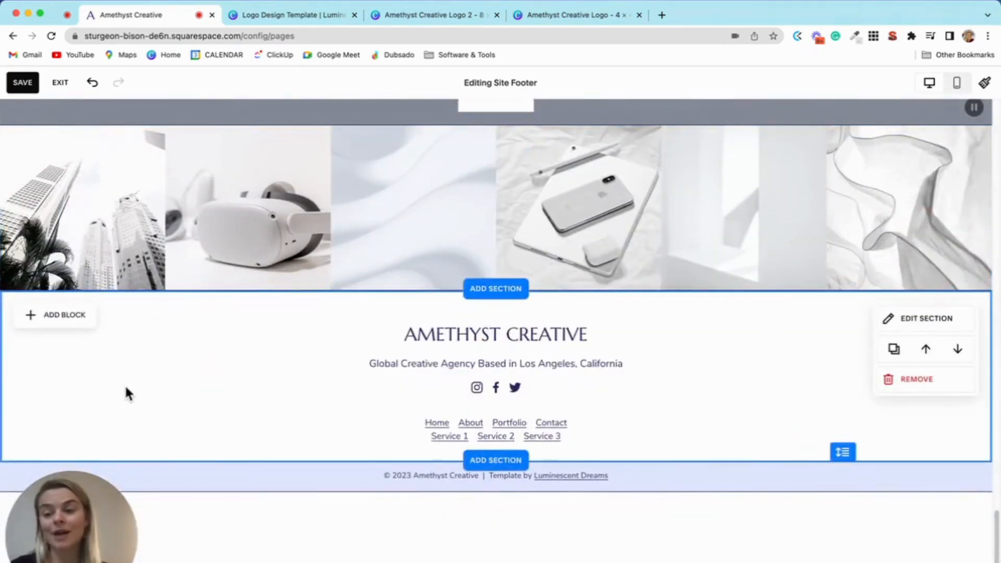
Step: Inspect the footer's Amethyst Creative title, tagline, social links and page links text blocks one after another
click(404, 334)
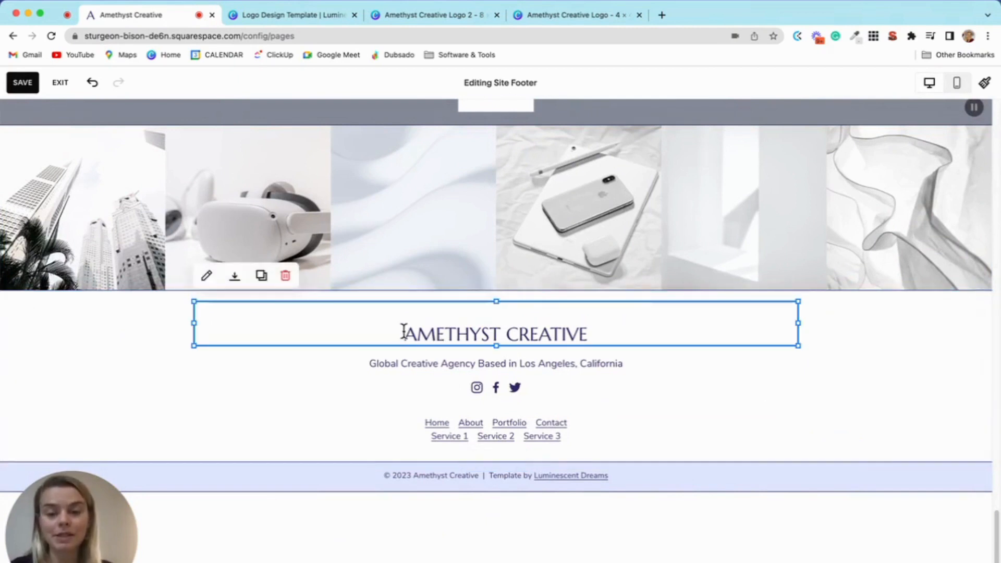
click(375, 362)
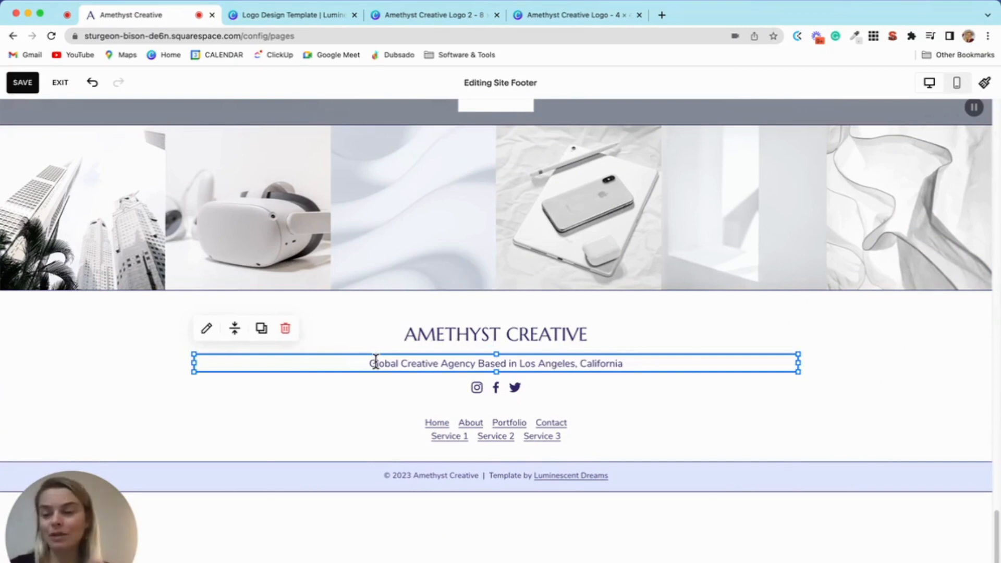
click(459, 391)
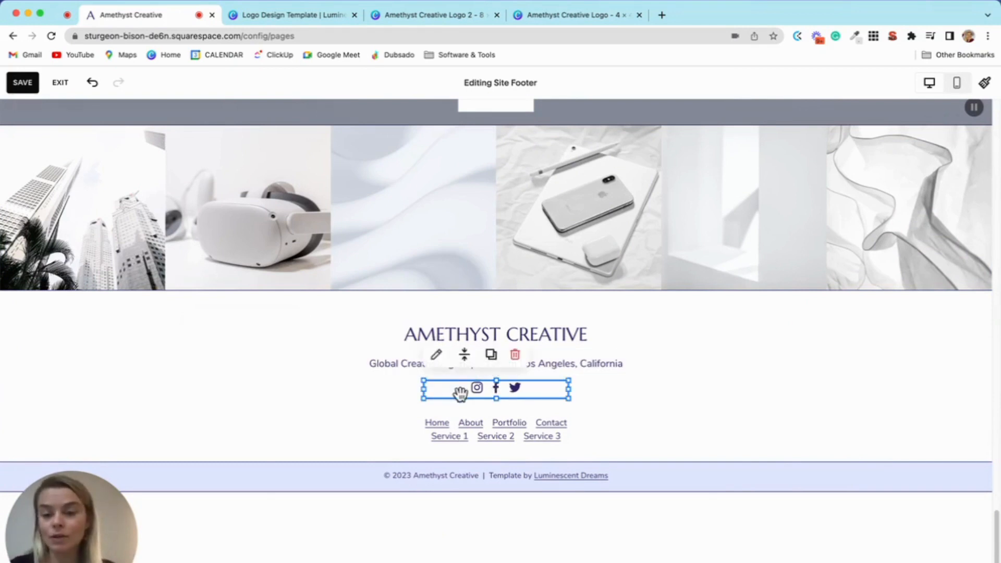
click(409, 422)
click(421, 420)
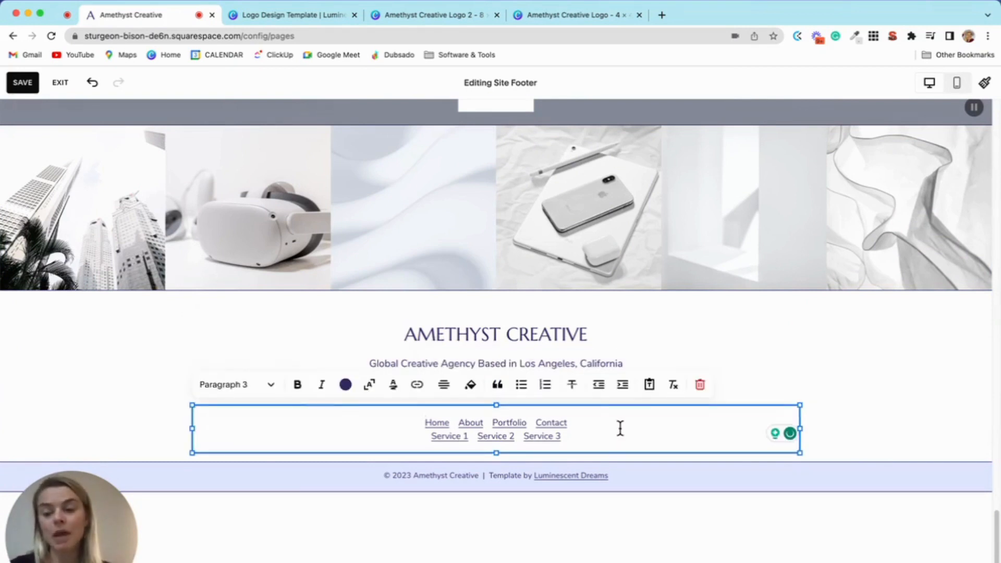
Step: Highlight the copyright notice and the template credit in the footer's last section in turn, and leave the text block
click(376, 472)
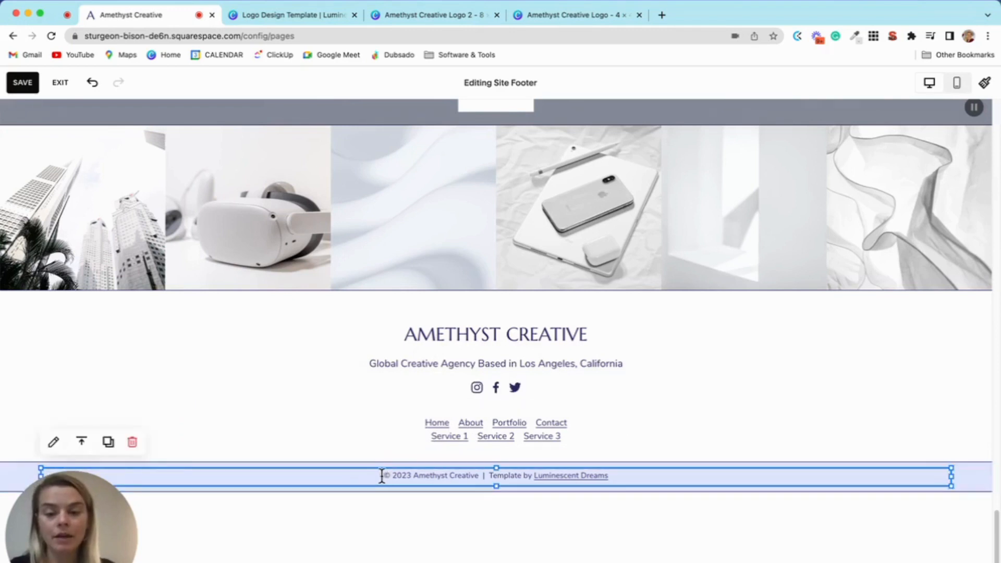
drag(385, 475, 476, 477)
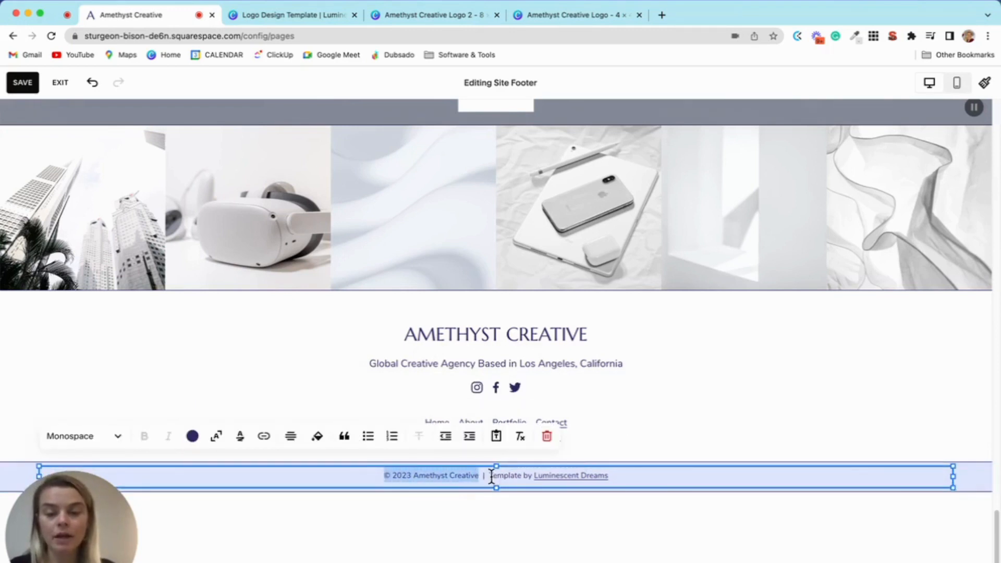
click(628, 473)
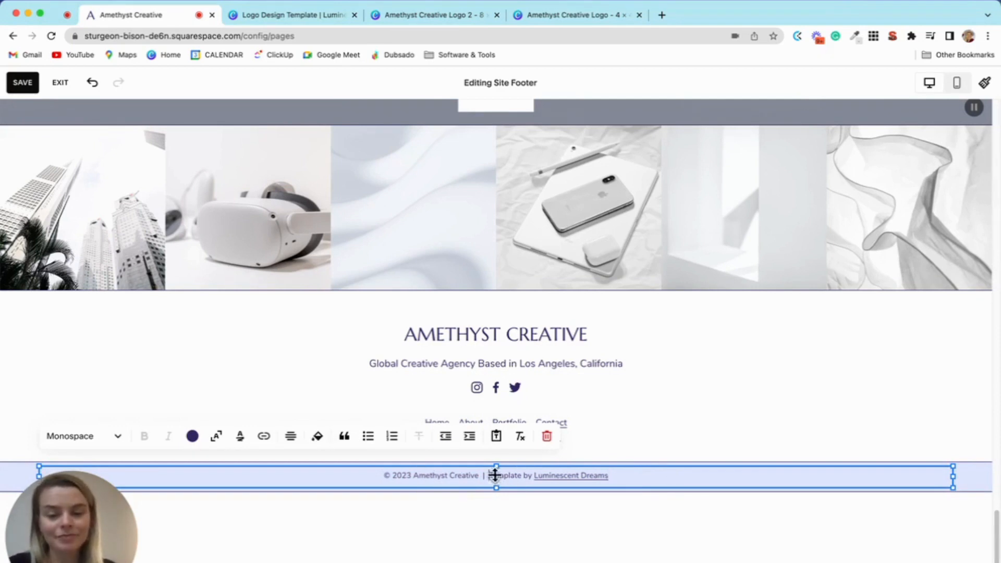
drag(494, 475, 617, 475)
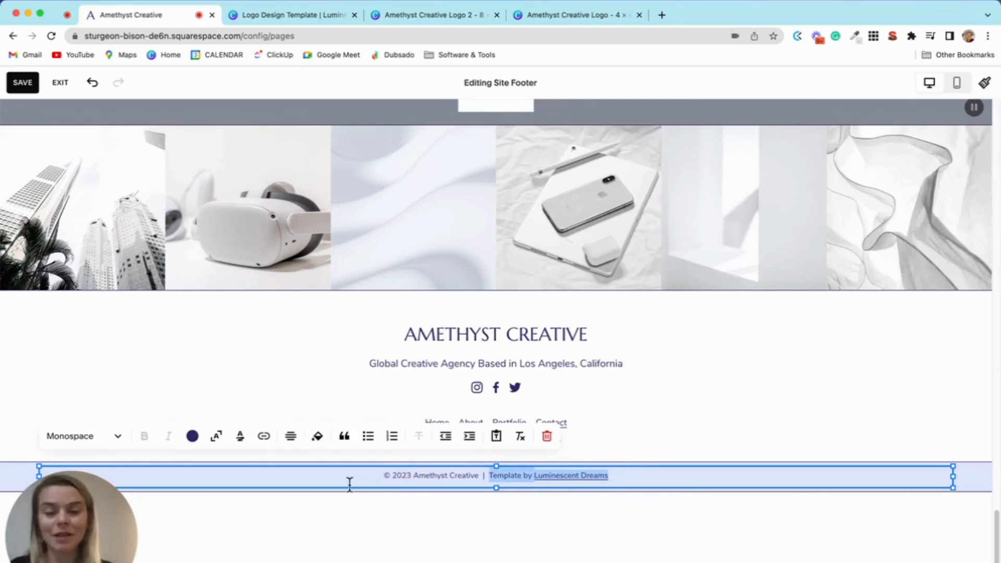
click(203, 410)
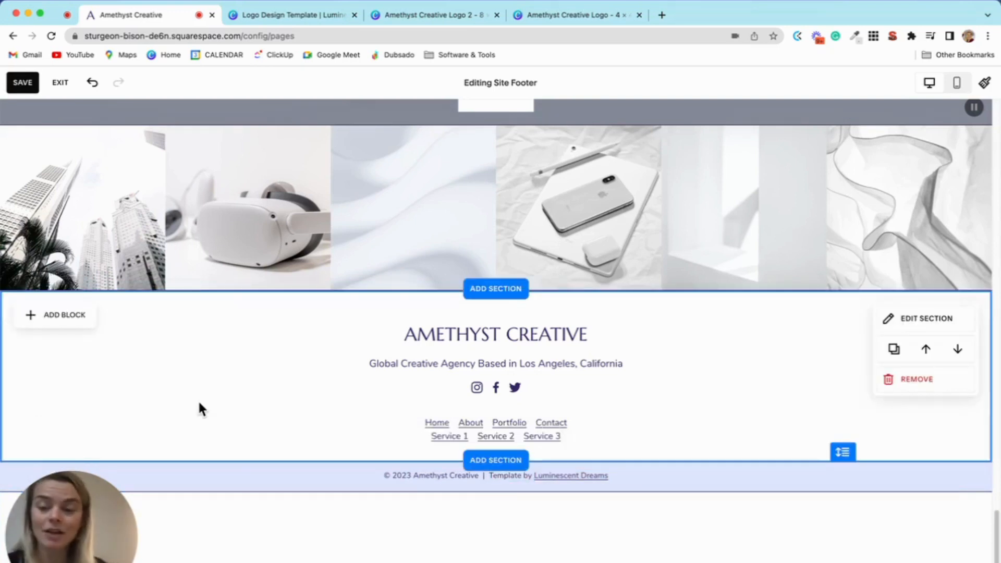
Step: Add the prebuilt footer section with site title, contact details, Hours and Follow columns between the image grid and the Amethyst Creative section
click(492, 299)
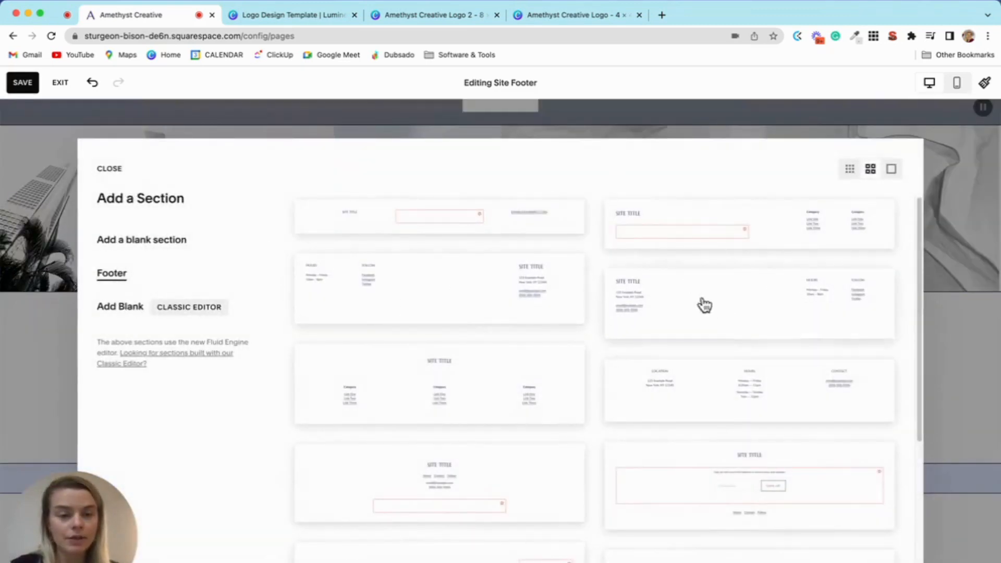
click(764, 308)
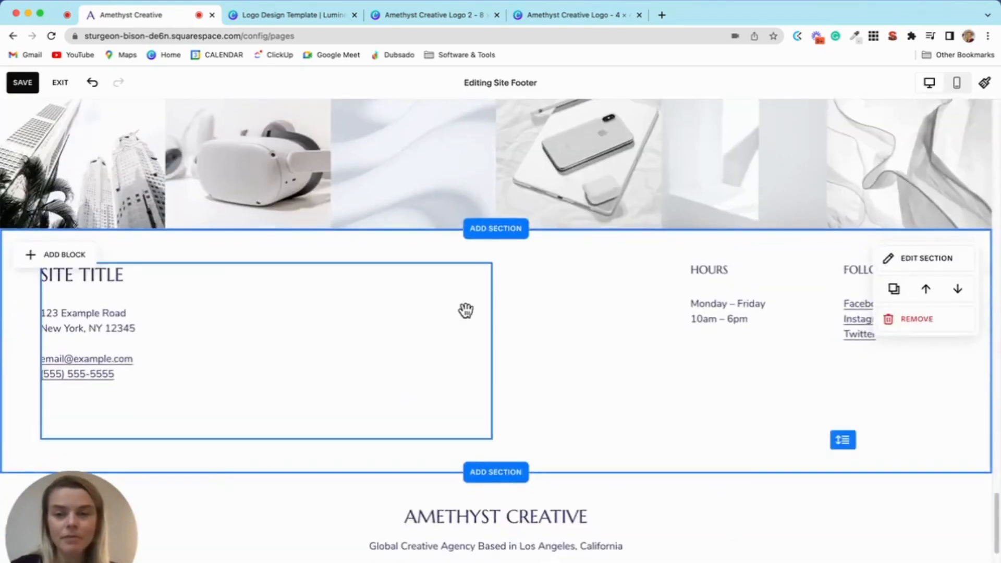
scroll(465, 308, up, 3)
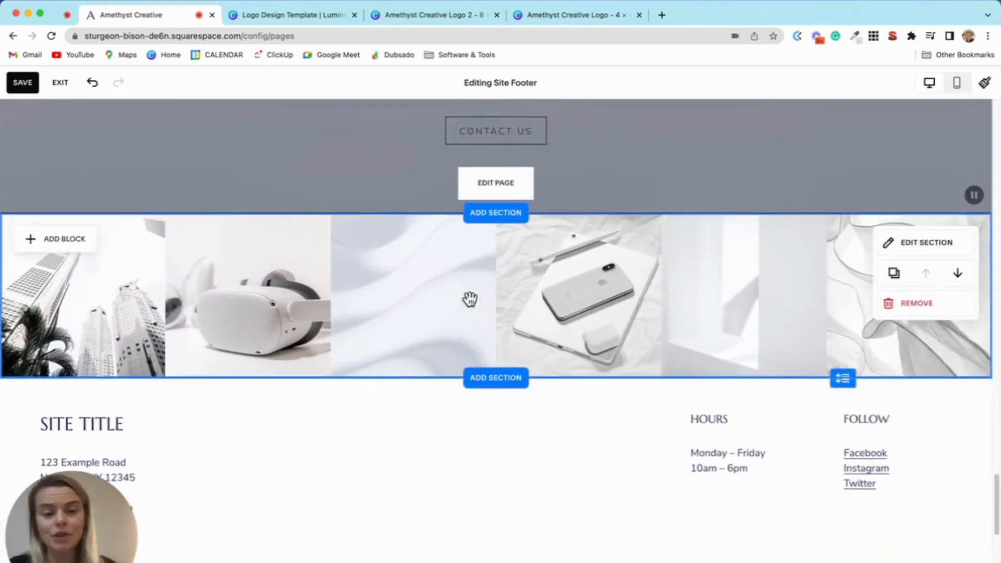
scroll(471, 277, up, 8)
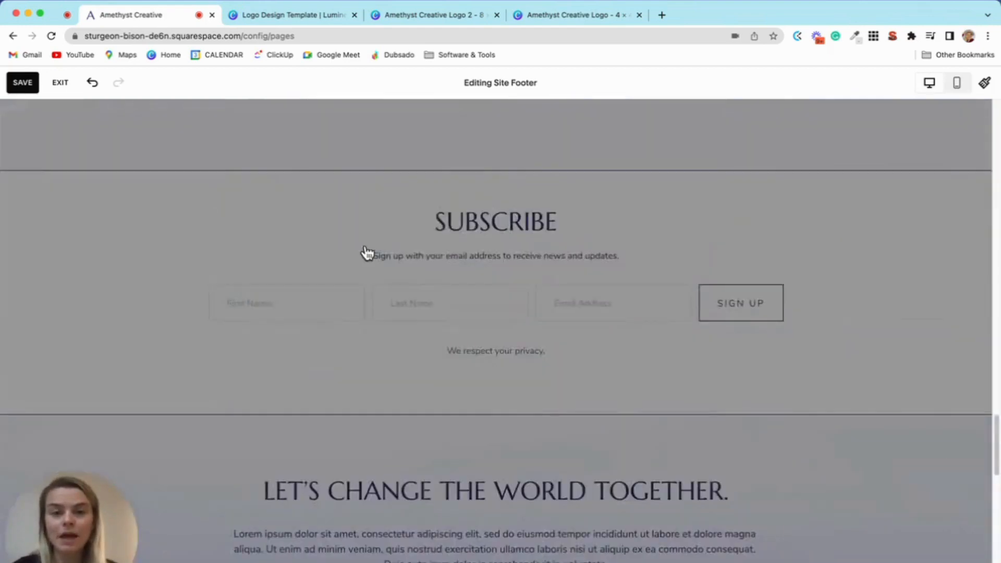
scroll(366, 252, down, 12)
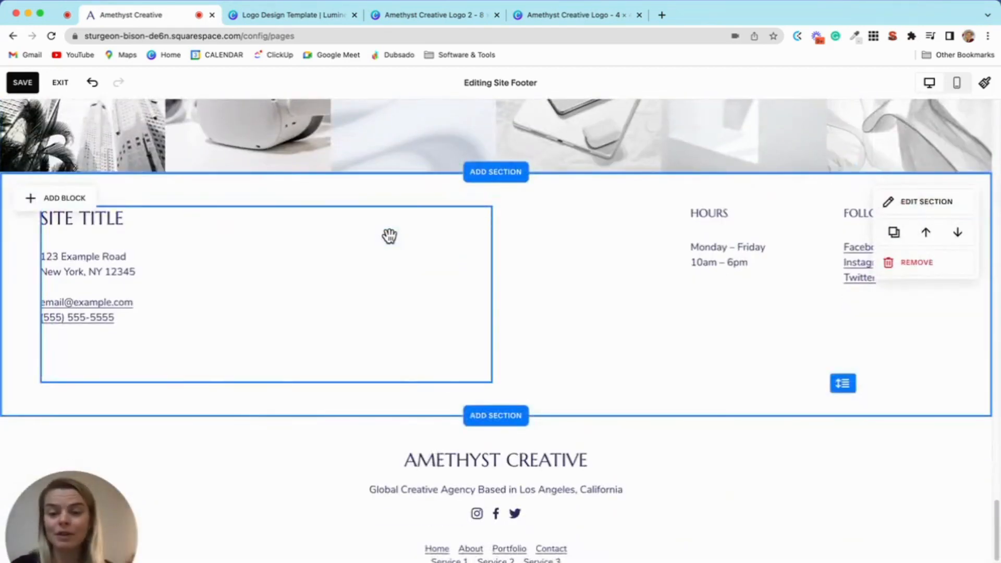
scroll(509, 215, down, 6)
scroll(600, 204, up, 2)
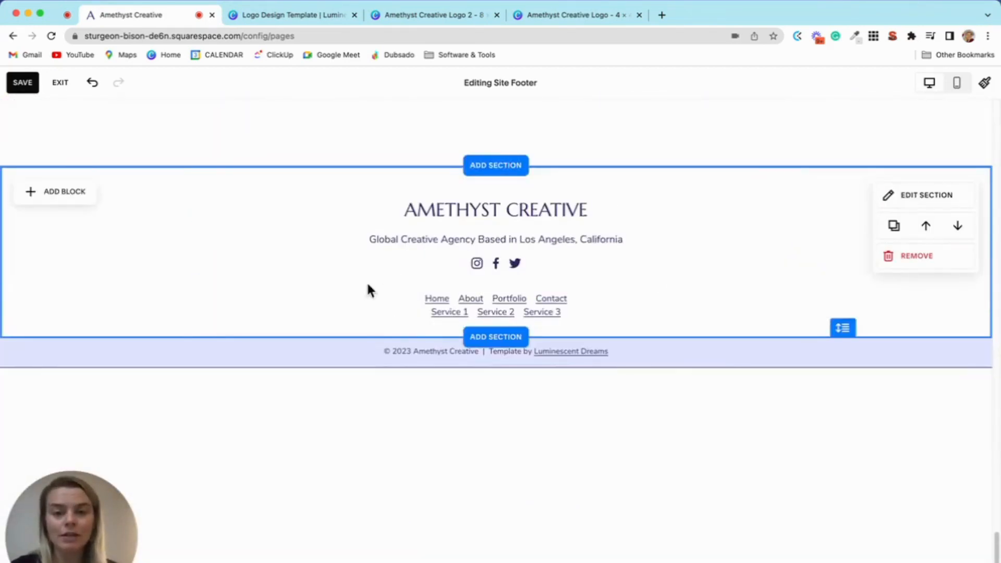
scroll(476, 274, up, 6)
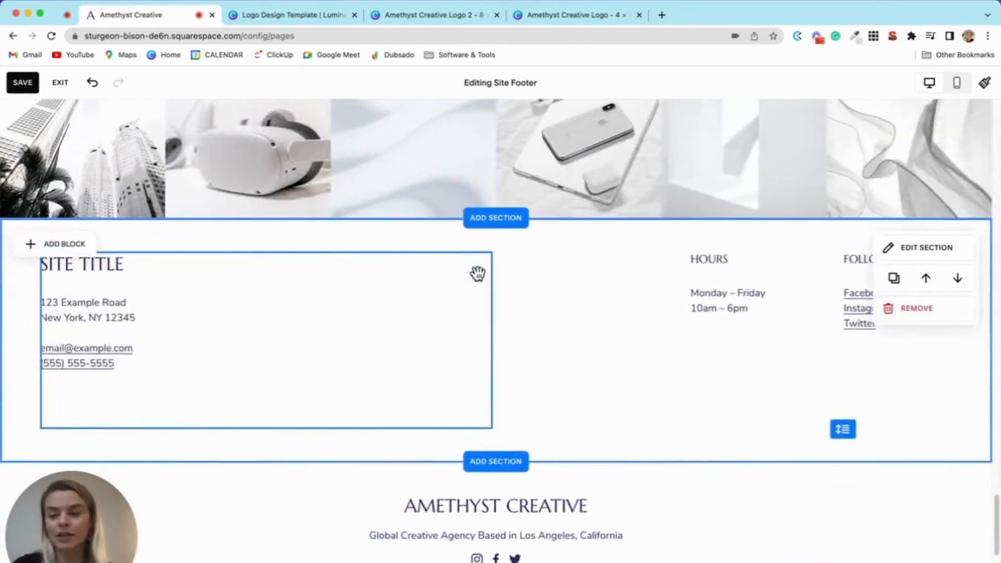
Step: Shorten the Site Title text block in the new footer section so its frame ends just below the phone number
click(261, 364)
drag(266, 429, 266, 375)
click(598, 352)
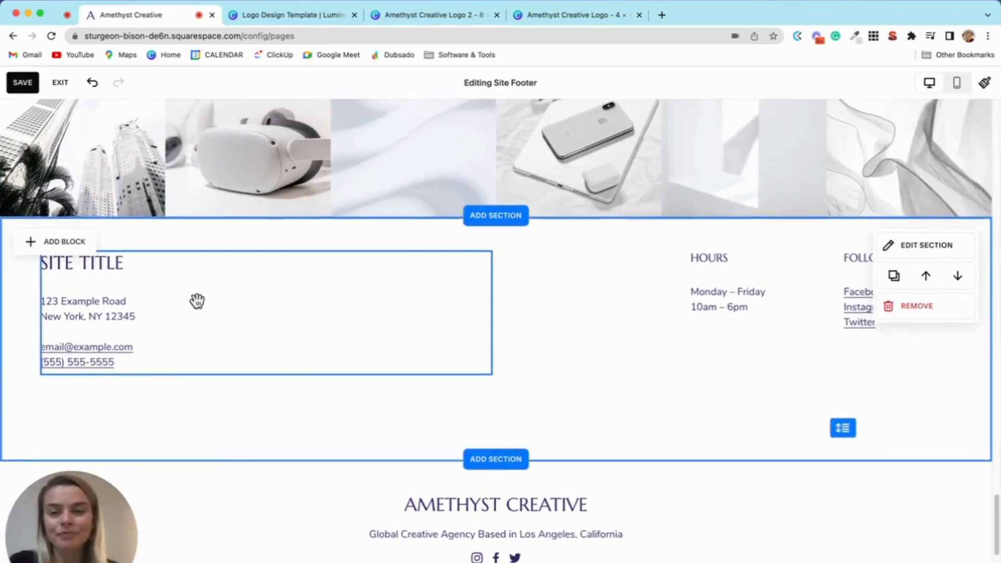
click(310, 252)
click(16, 315)
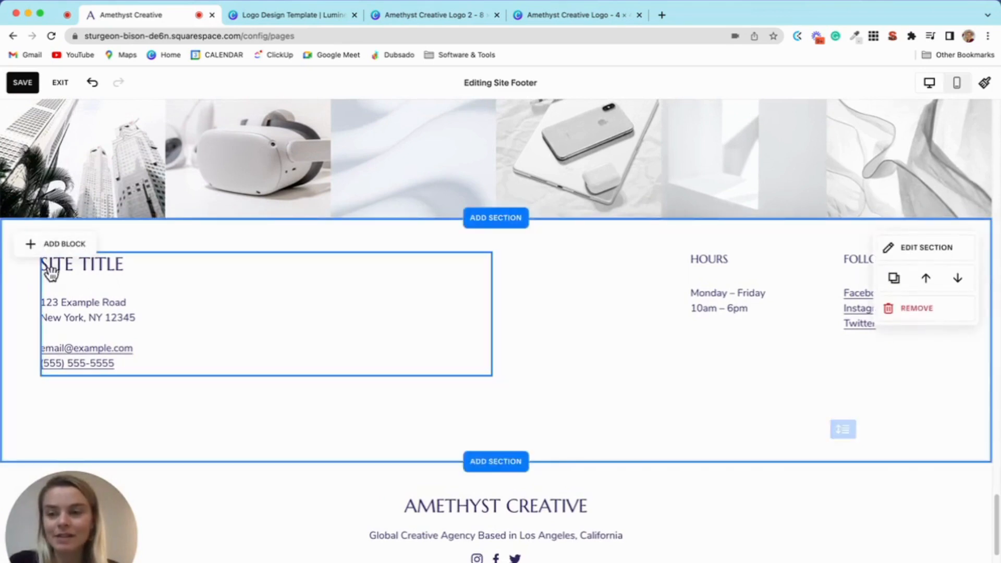
click(95, 292)
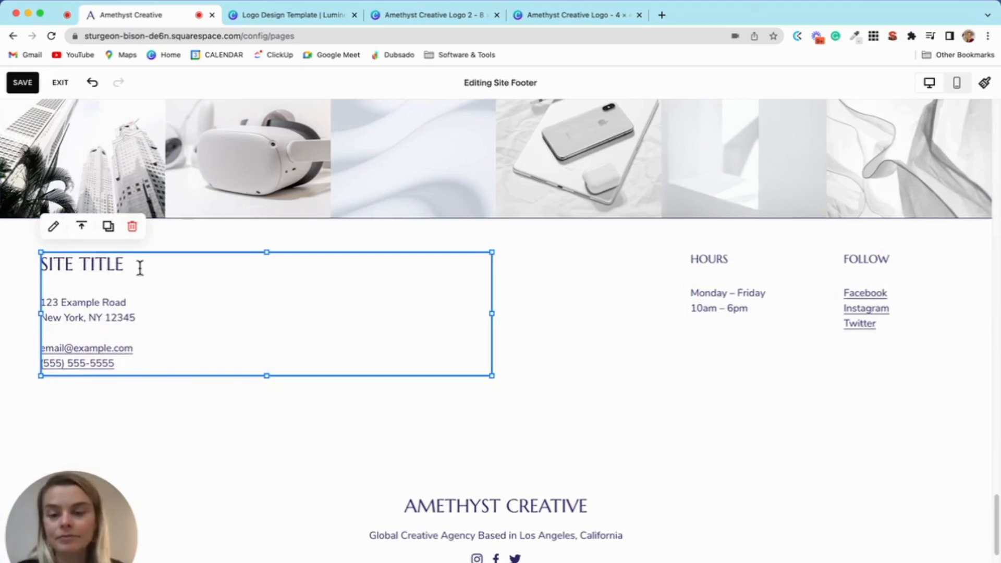
click(589, 338)
Step: Move the Site Title text block lower within the new footer section, keeping it aligned to the same side
scroll(305, 314, down, 4)
scroll(313, 311, up, 2)
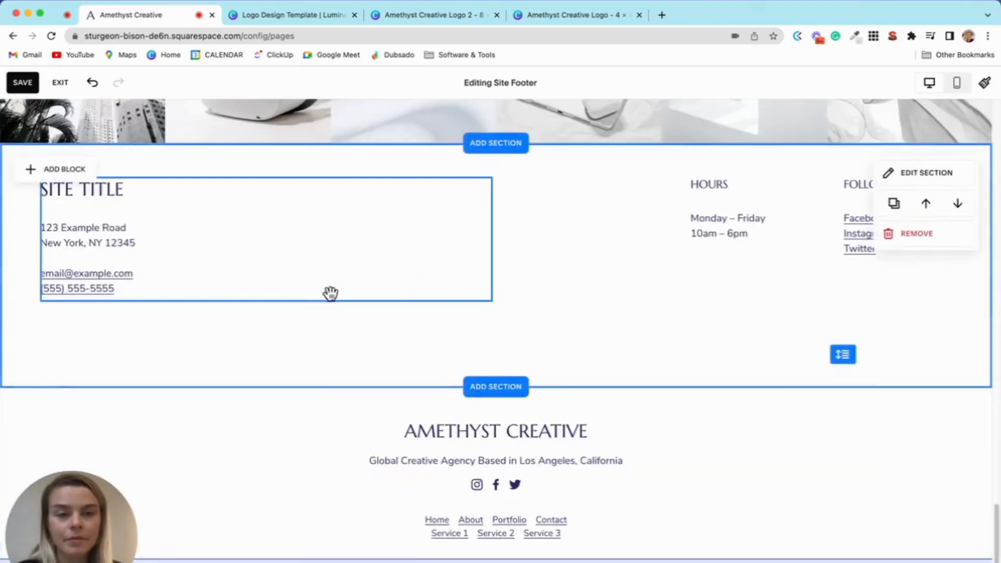
scroll(215, 289, up, 2)
drag(201, 315, 198, 410)
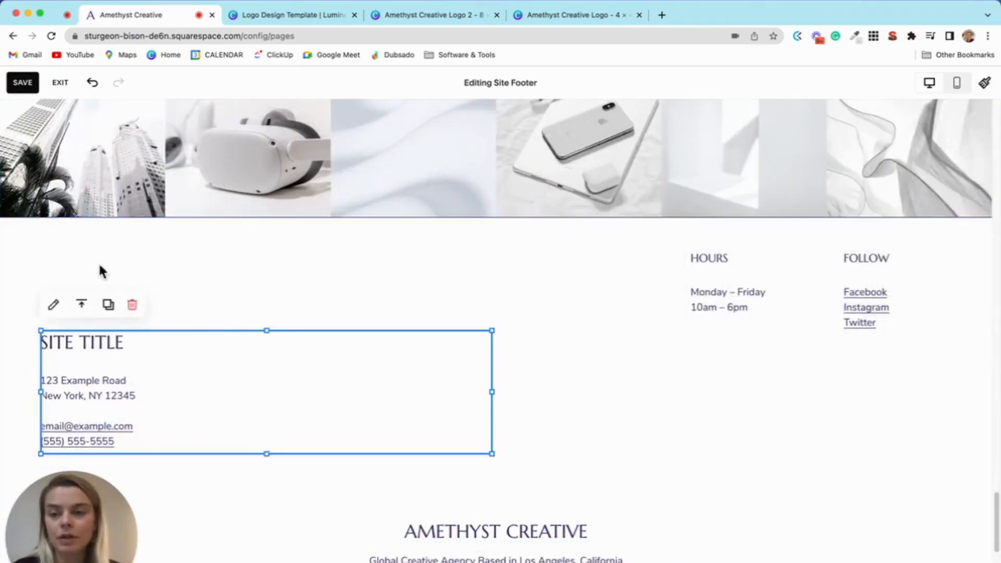
Step: Add an image block to the new footer section and upload Amethyst Creative Logo.png into it
click(58, 250)
click(170, 250)
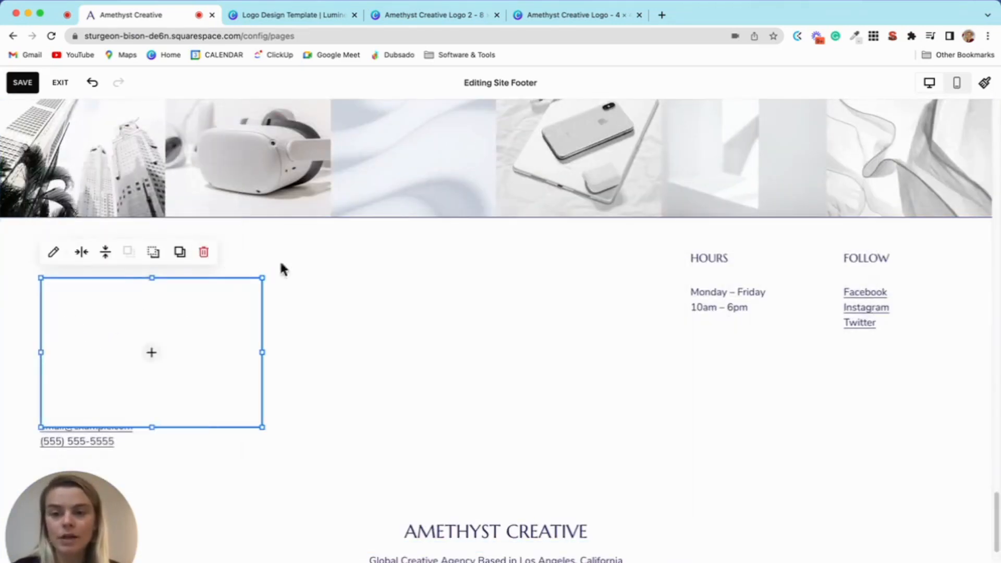
click(171, 331)
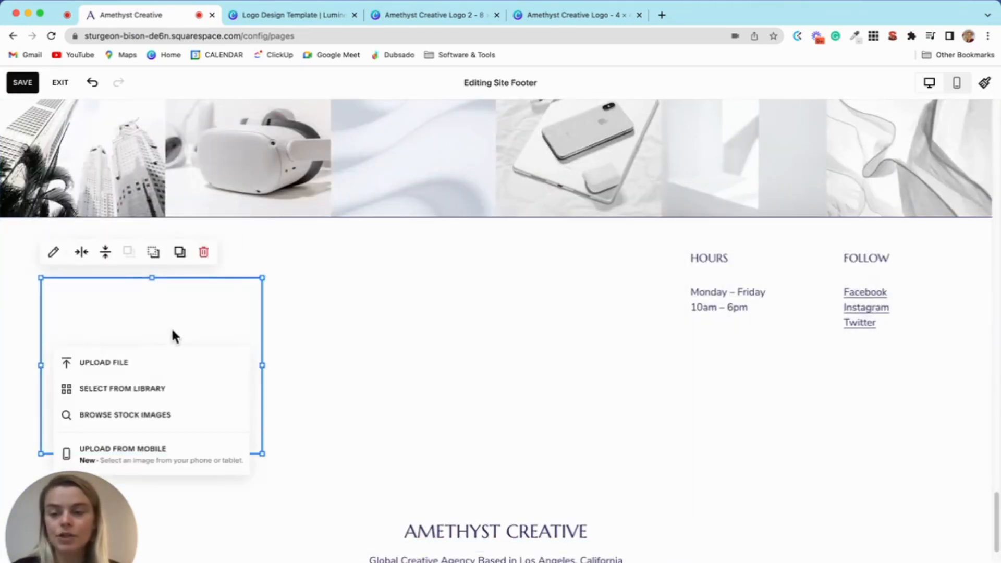
click(117, 363)
click(467, 158)
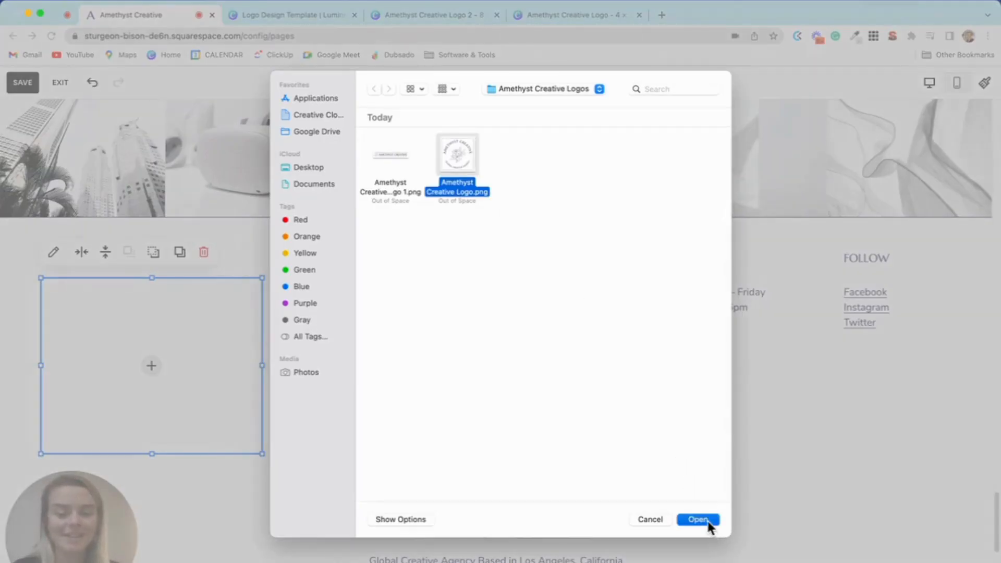
click(711, 528)
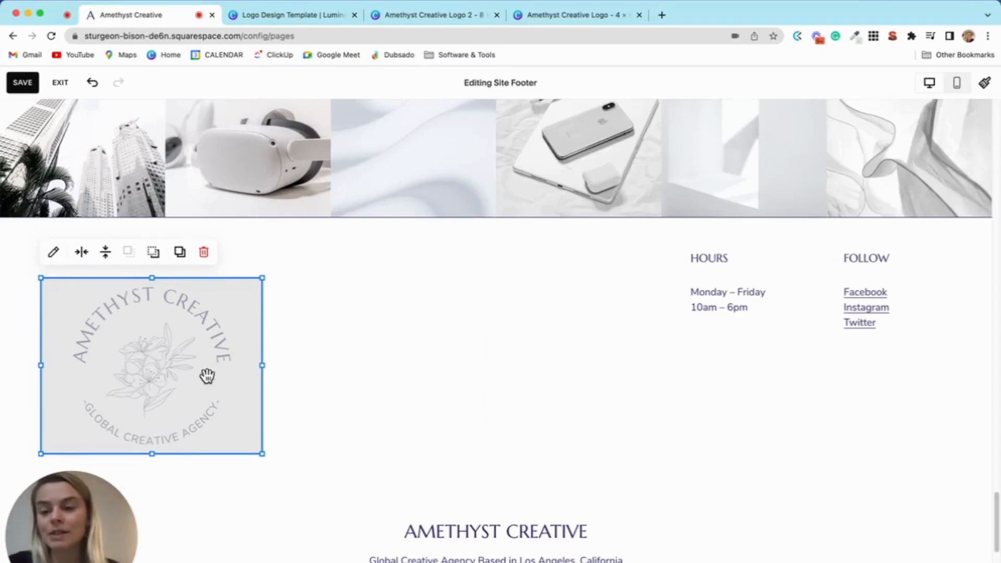
Step: Move the logo to the horizontal centre at the top of the new footer section, and make the section taller
drag(207, 376, 548, 309)
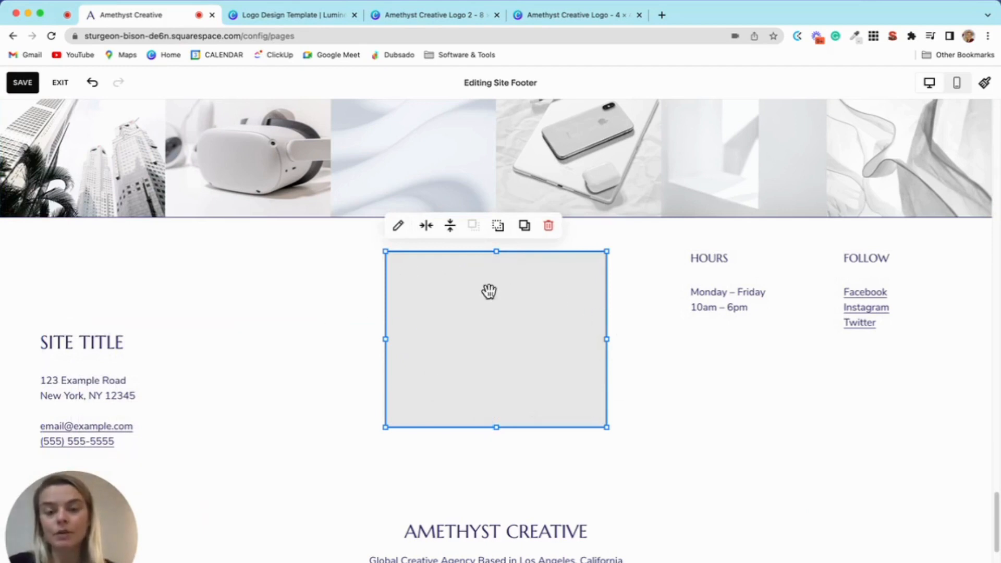
click(302, 286)
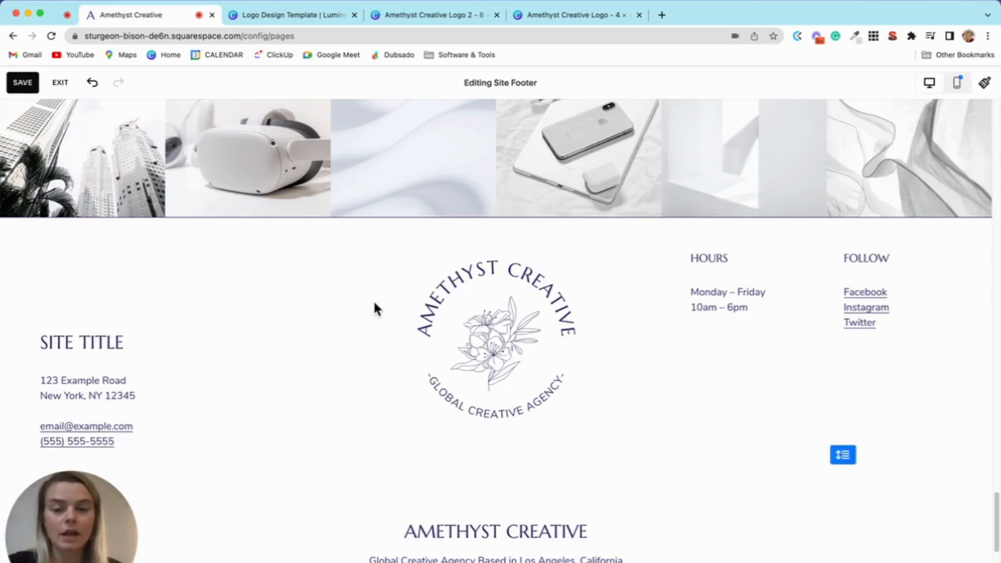
click(537, 419)
mouse_move(609, 427)
mouse_down()
mouse_move(601, 390)
mouse_move(608, 427)
mouse_up()
click(666, 375)
scroll(757, 420, down, 1)
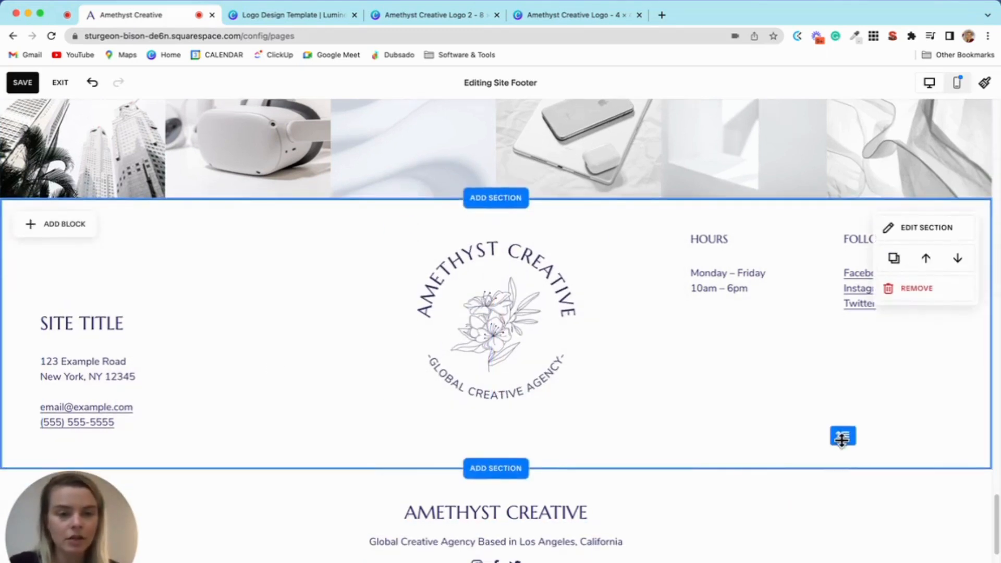
drag(841, 438, 836, 496)
Step: Centre-align all text in the Site Title block and move the block directly beneath the logo
click(138, 413)
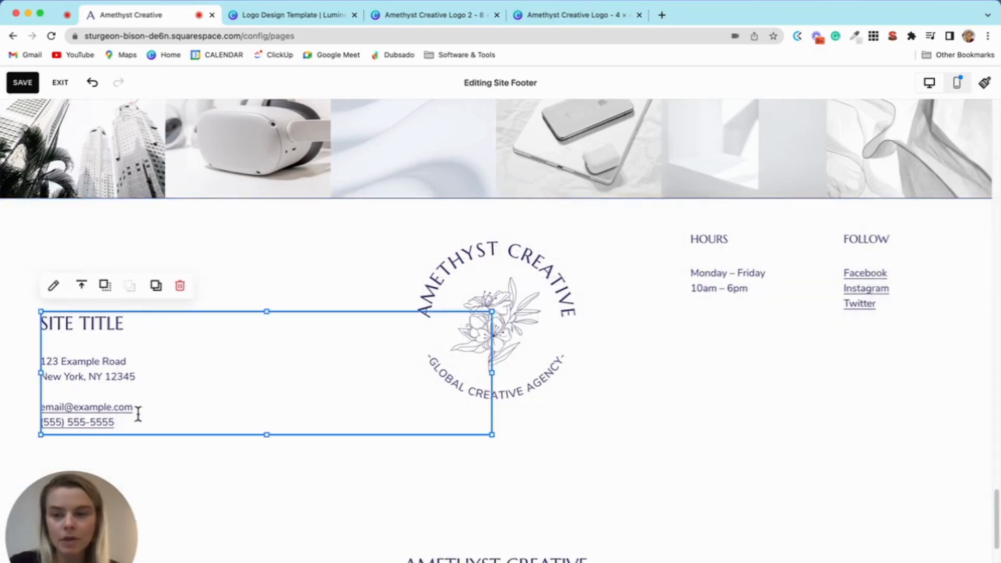
drag(131, 424, 31, 330)
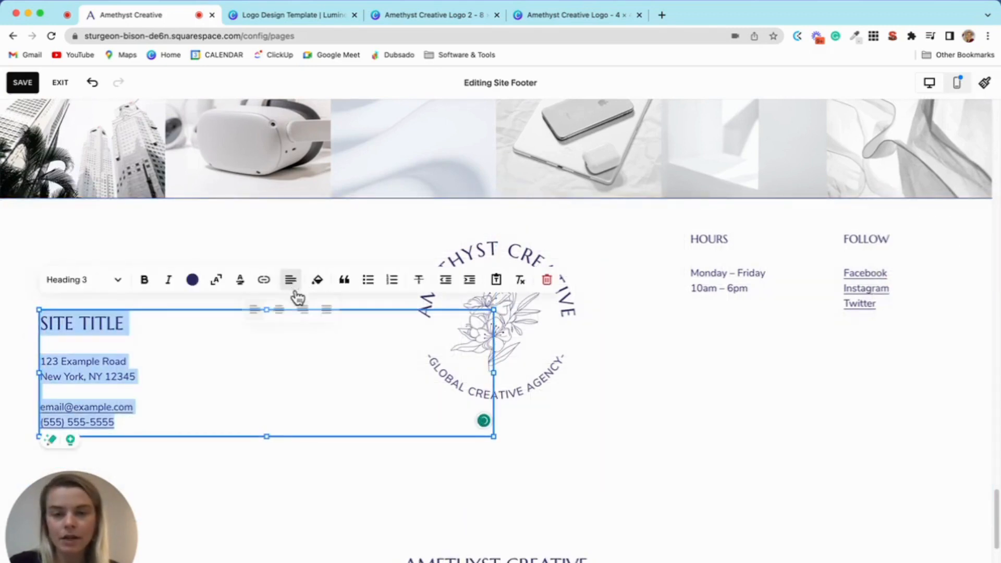
click(279, 309)
click(422, 450)
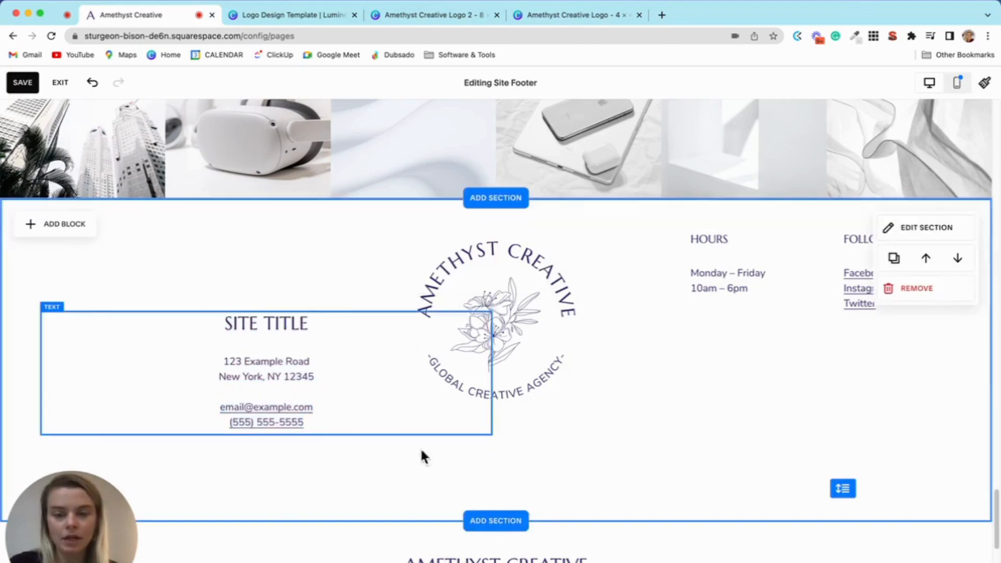
drag(421, 450, 447, 487)
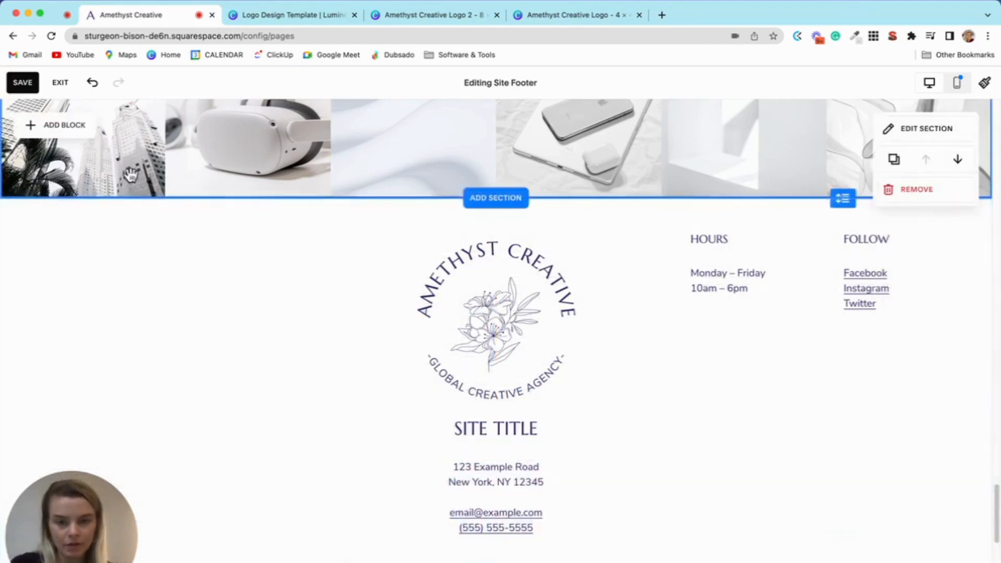
Step: Delete the SITE TITLE heading and its empty line so the text block starts with the address
scroll(393, 333, down, 1)
click(523, 417)
drag(563, 407, 446, 411)
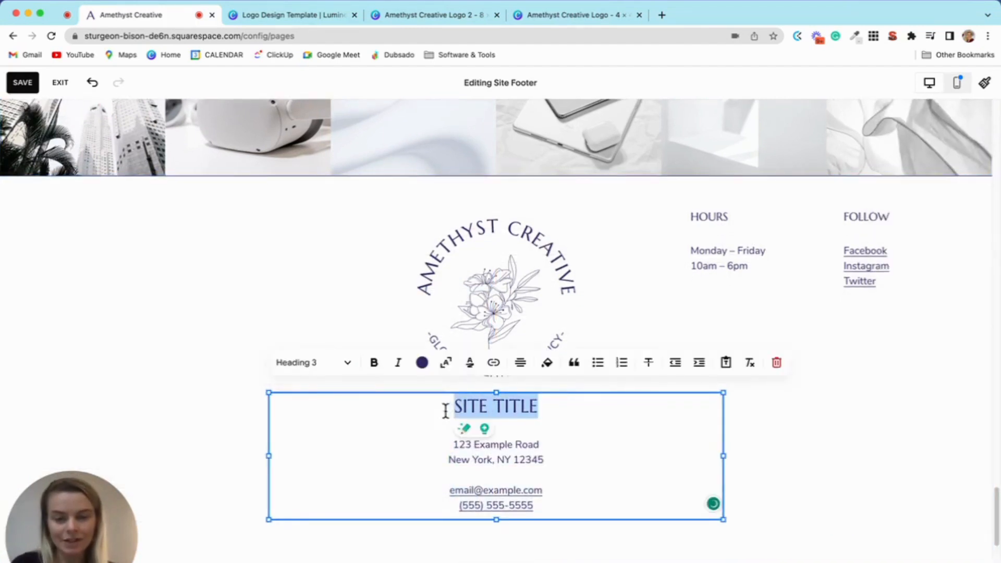
key(BackSpace)
key(BackSpace)
click(82, 410)
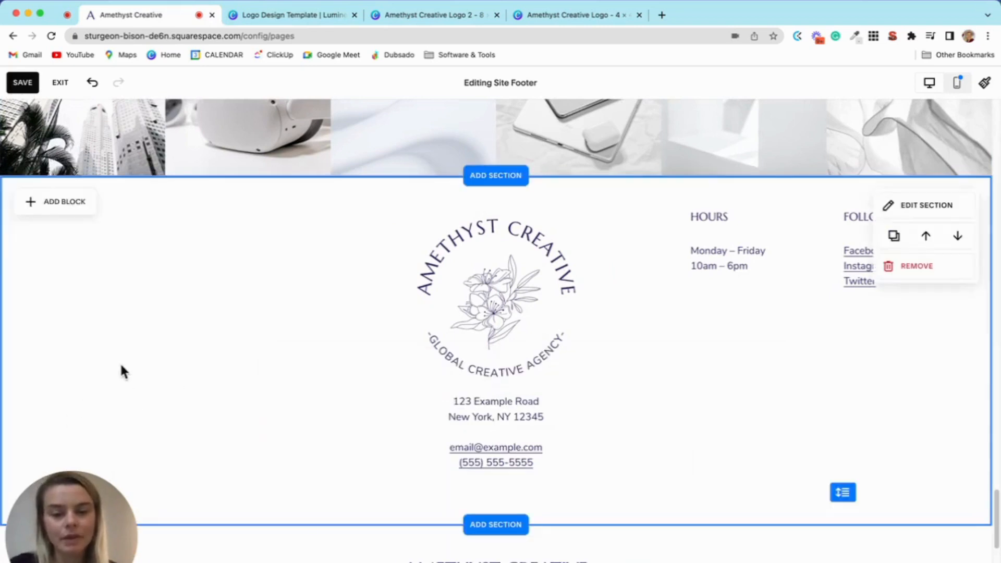
Step: Move the Hours block to the left edge of the footer section's grid and centre-align its text
drag(730, 242, 157, 371)
click(156, 371)
key(super+a)
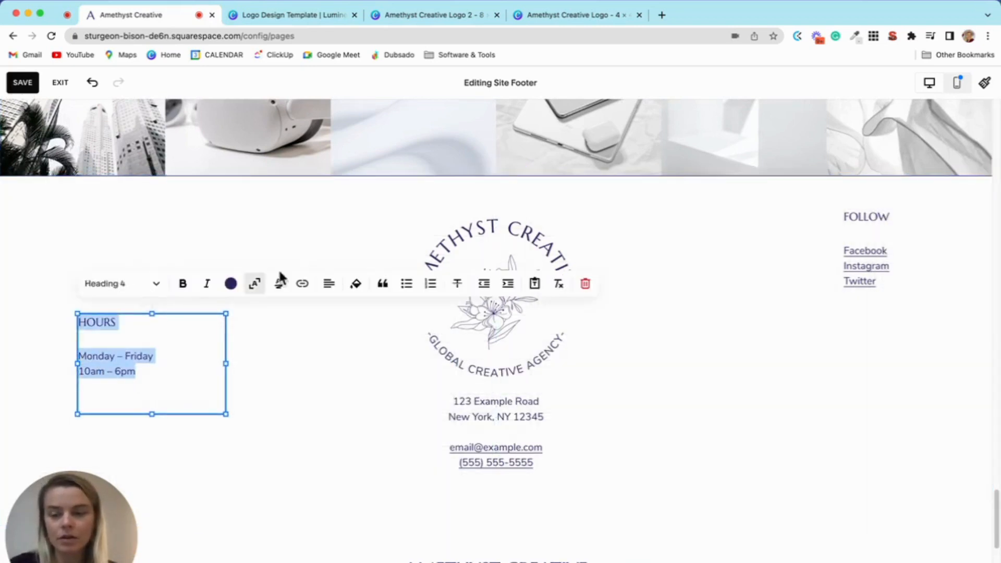
click(328, 283)
click(295, 314)
click(167, 362)
drag(167, 362, 136, 425)
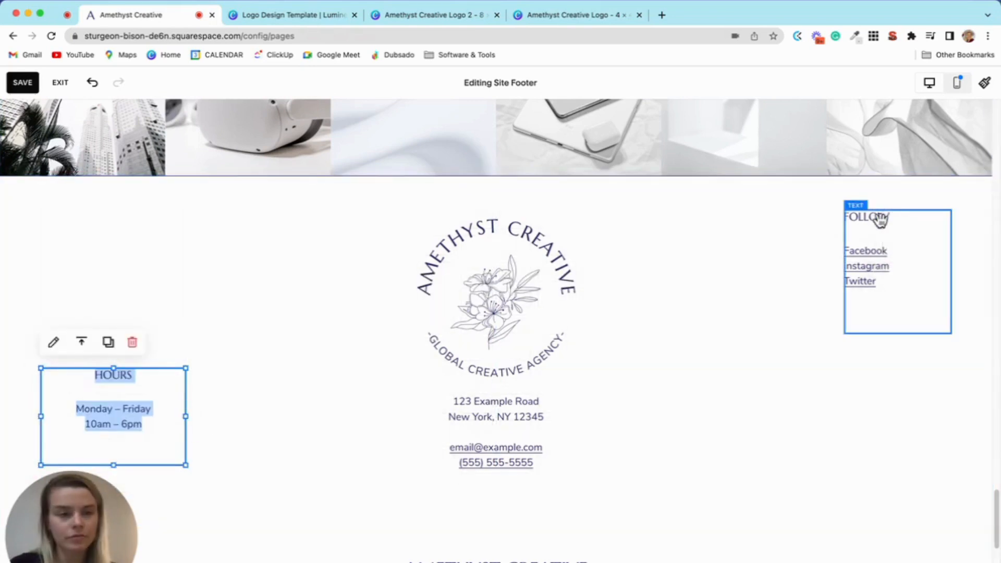
Step: Lower the Follow block to the level of the Hours block and centre-align its heading and links
drag(879, 220, 800, 365)
click(865, 447)
click(713, 366)
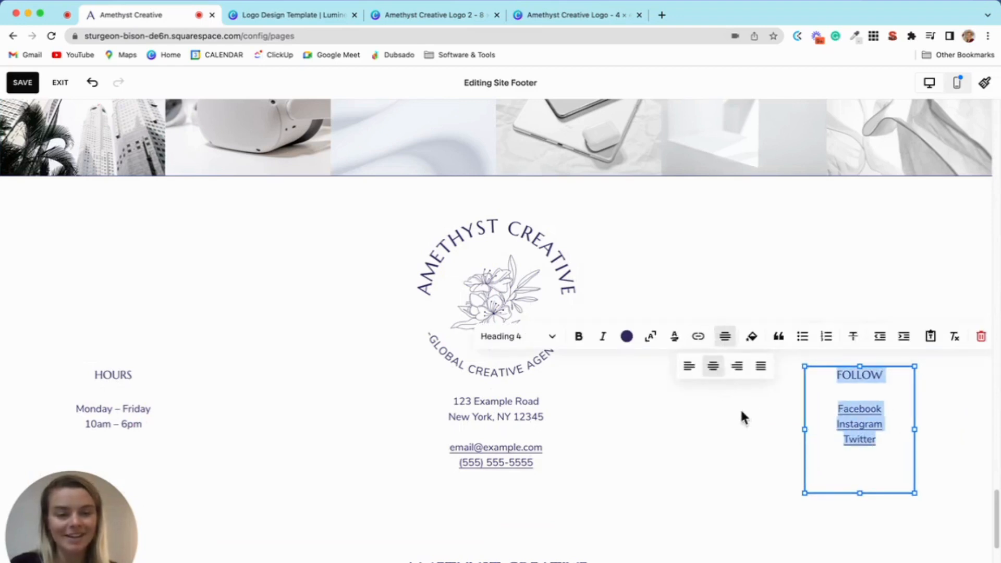
drag(912, 409, 931, 412)
click(774, 366)
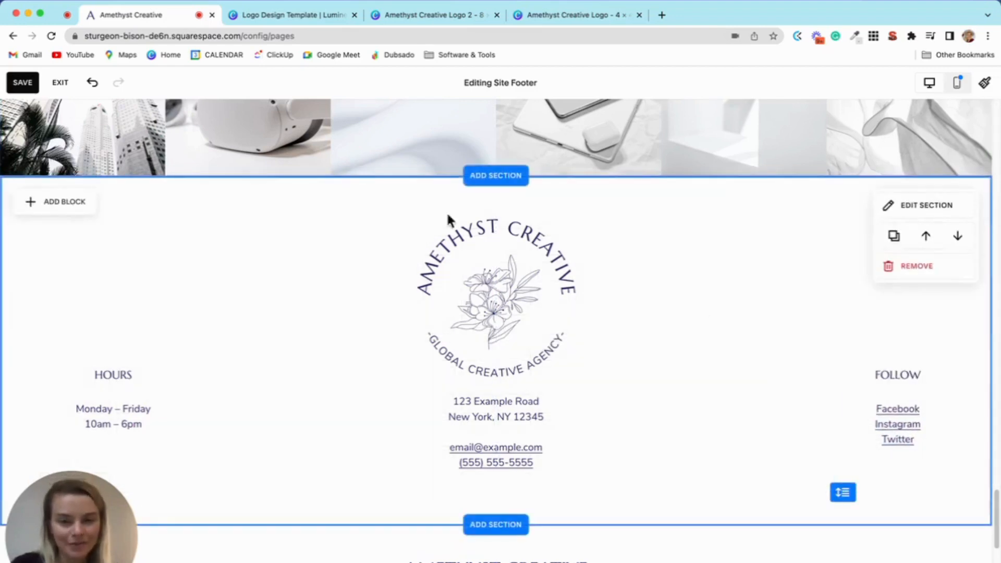
Step: Adjust the Follow block to mirror the Hours block, and lower both blocks level with the address below the logo
click(923, 398)
drag(844, 436, 766, 441)
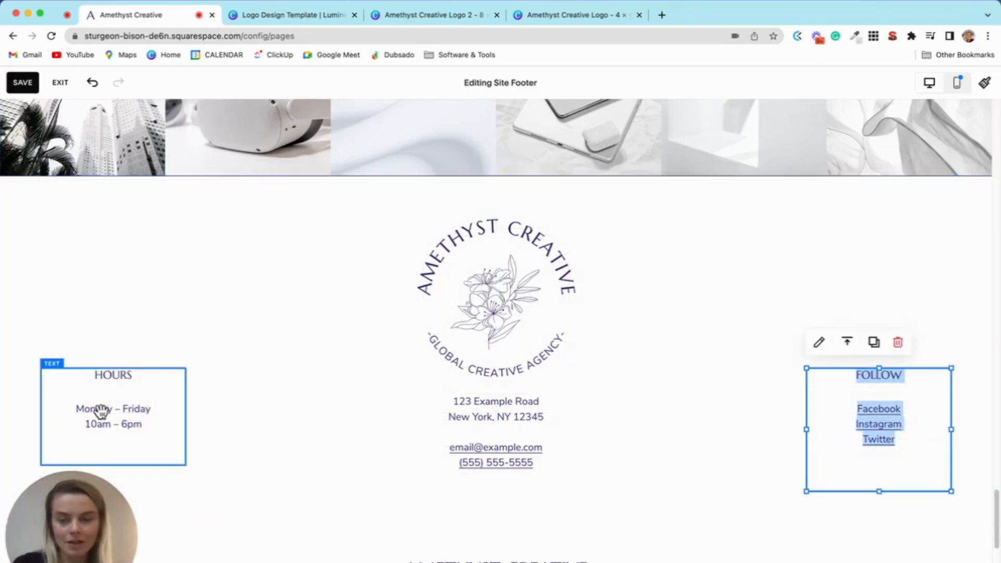
click(699, 365)
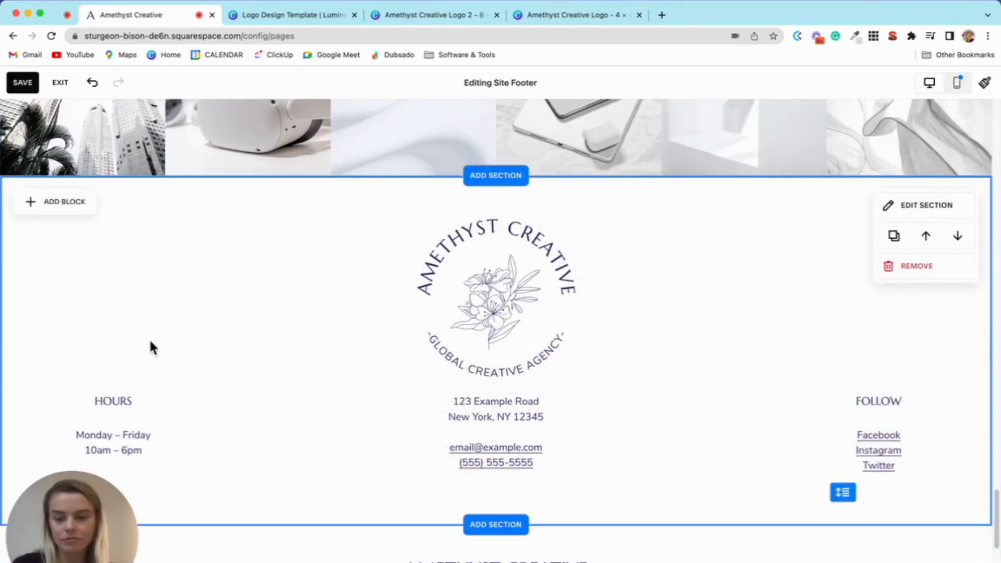
Step: Vertically align the contact details text to the middle of its block
click(487, 417)
click(310, 370)
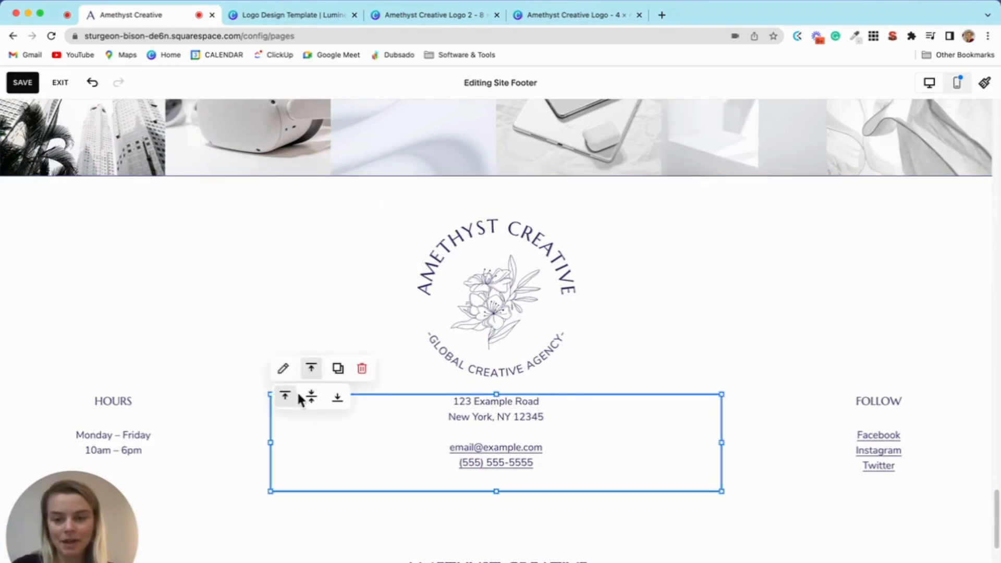
click(312, 396)
click(693, 333)
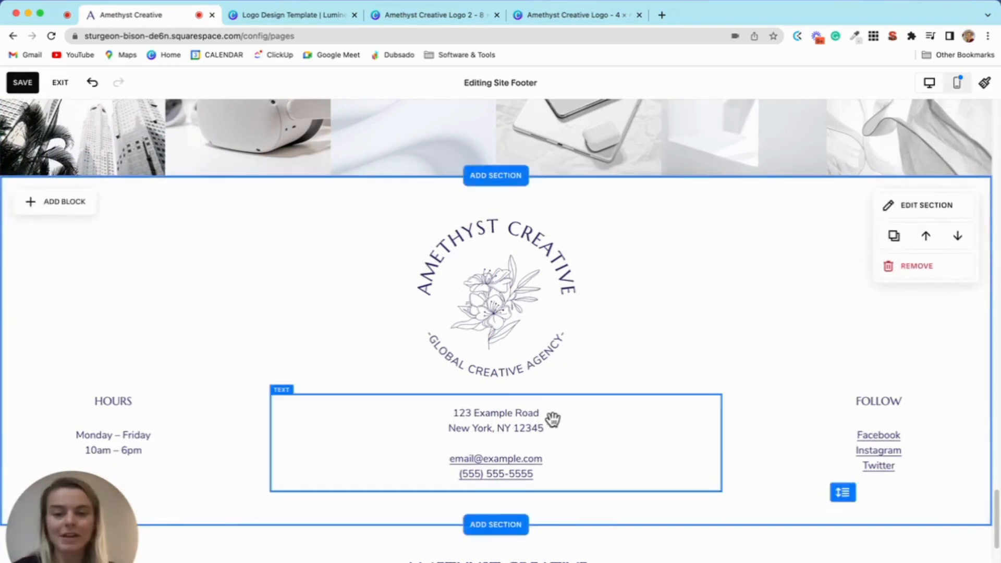
Step: Try top vertical alignment on the contact details block, return it to middle, and deselect the block
click(516, 404)
click(312, 370)
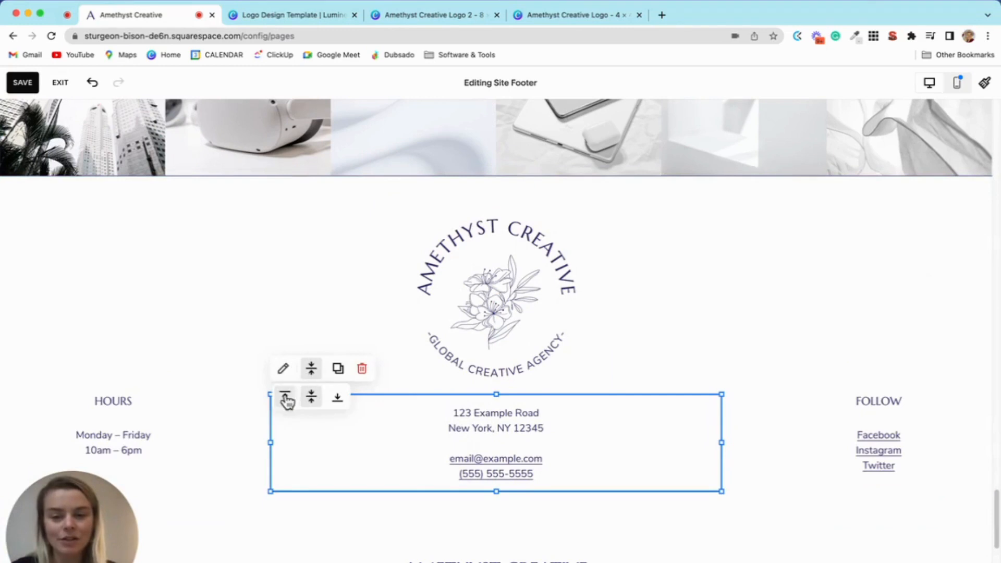
click(285, 397)
click(311, 396)
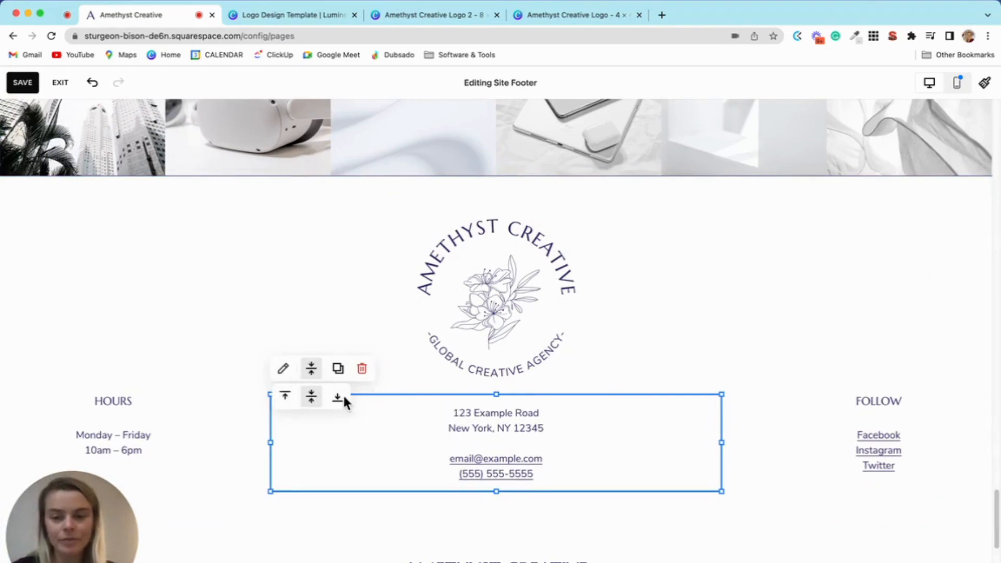
click(520, 331)
click(496, 470)
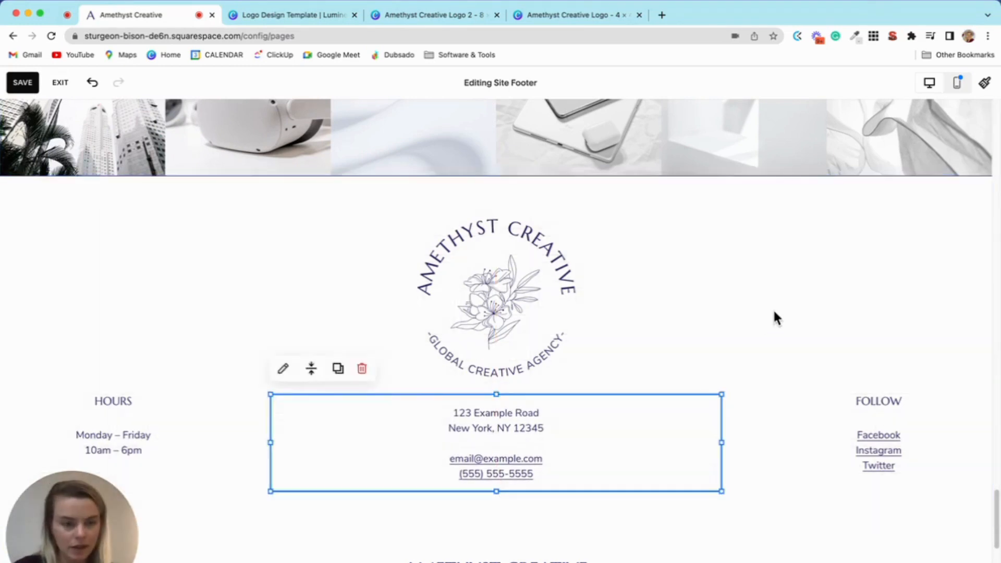
click(773, 308)
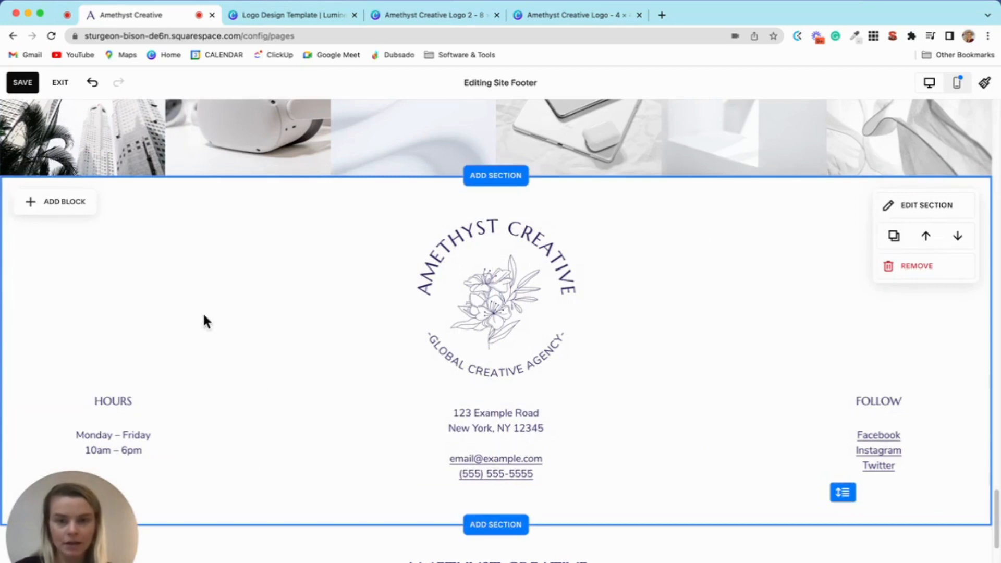
Step: Switch the footer to the mobile layout and shorten the contact details and Hours blocks to end just below their text
click(957, 83)
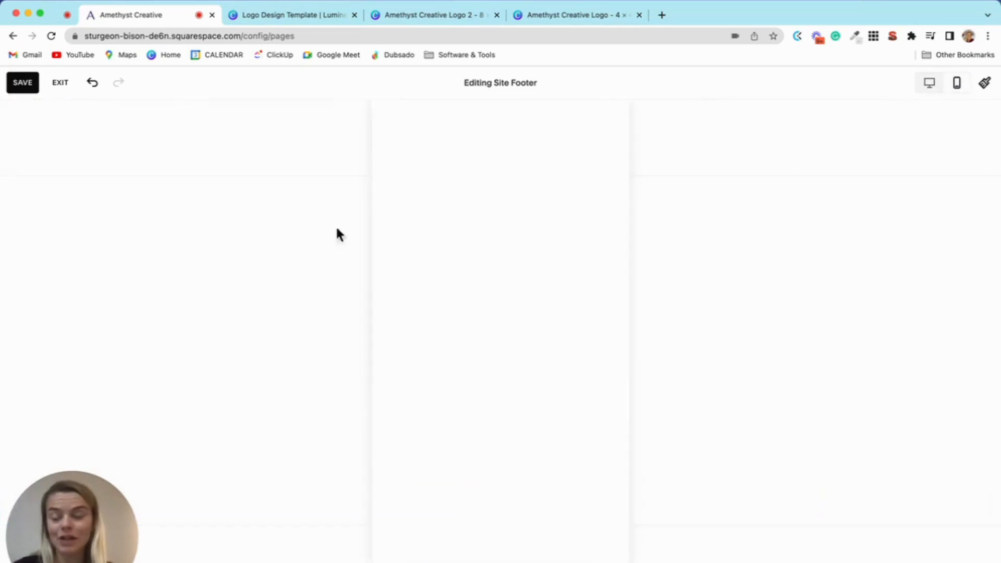
scroll(554, 280, down, 15)
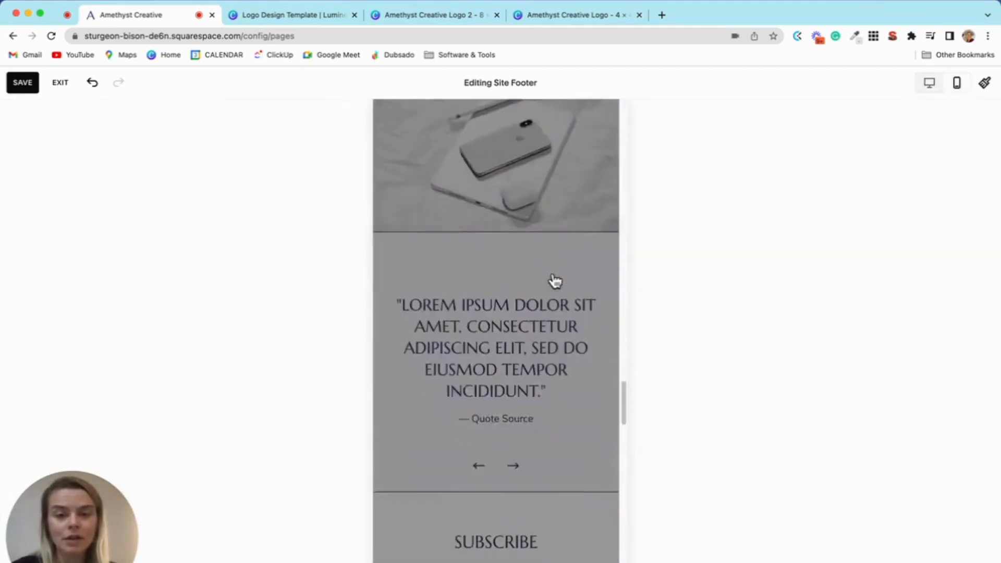
scroll(554, 280, down, 10)
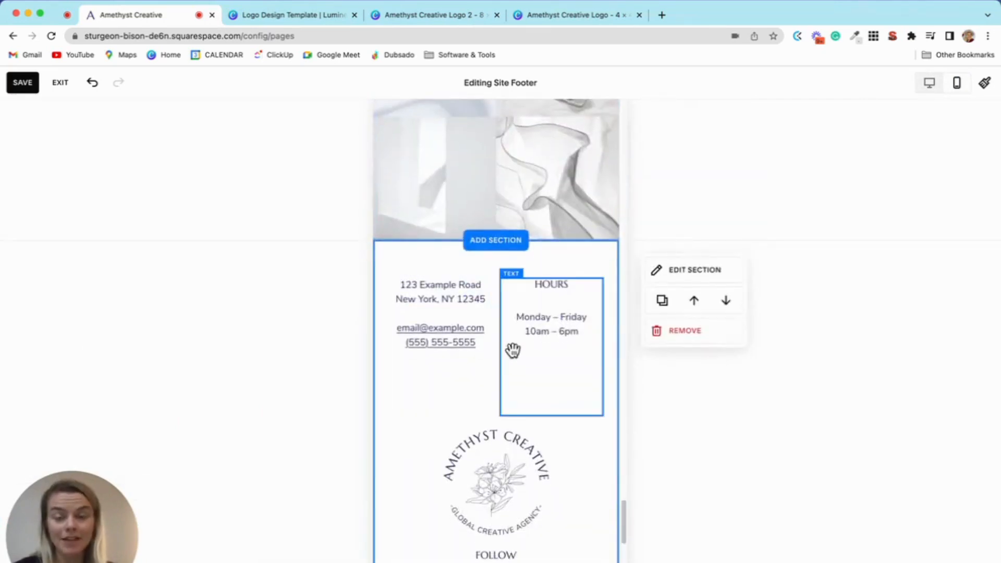
click(485, 371)
drag(445, 416, 449, 344)
click(549, 390)
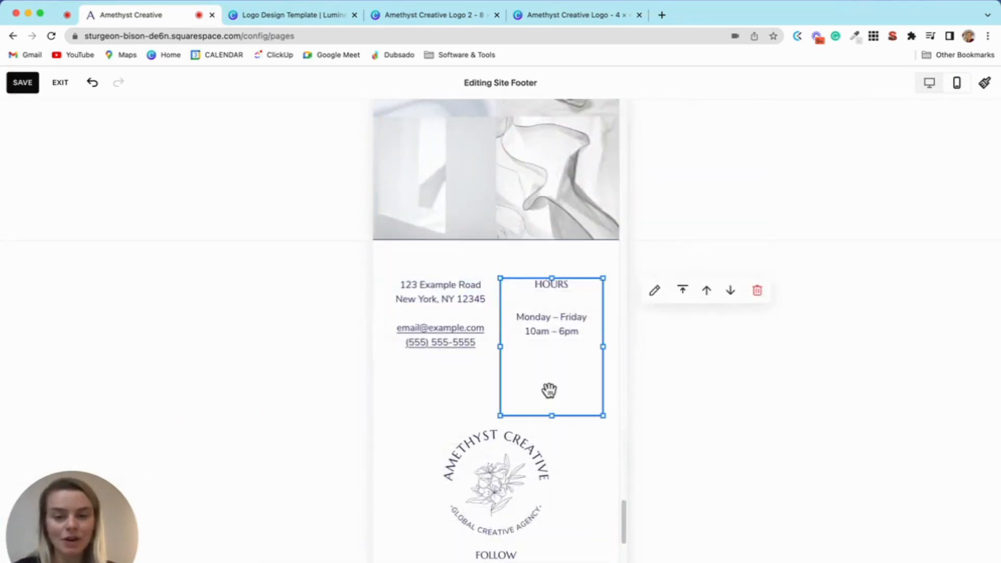
drag(549, 390, 550, 327)
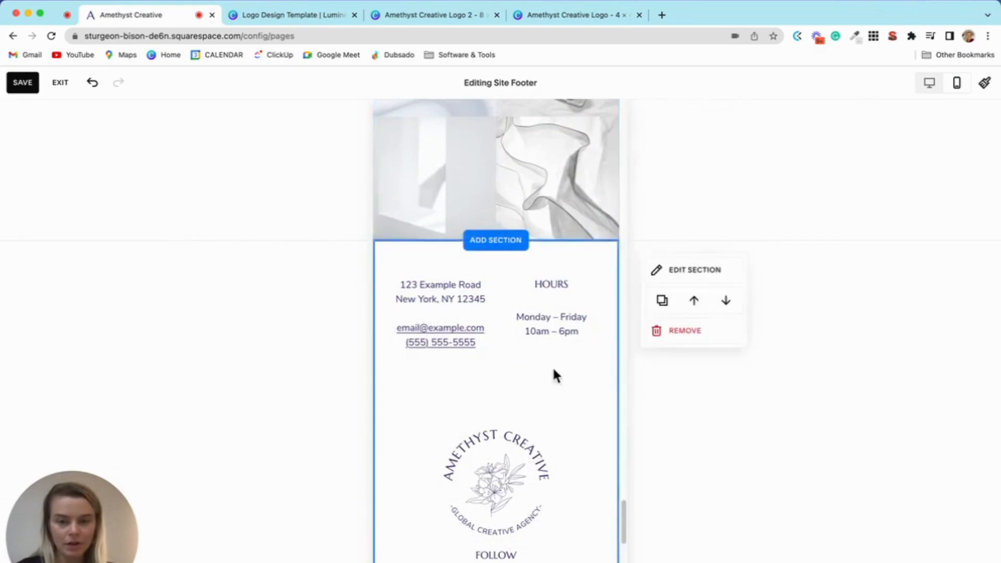
Step: Rearrange the mobile footer section by moving the contact details and Hours blocks down and the logo to the top
scroll(554, 370, down, 3)
scroll(561, 301, up, 1)
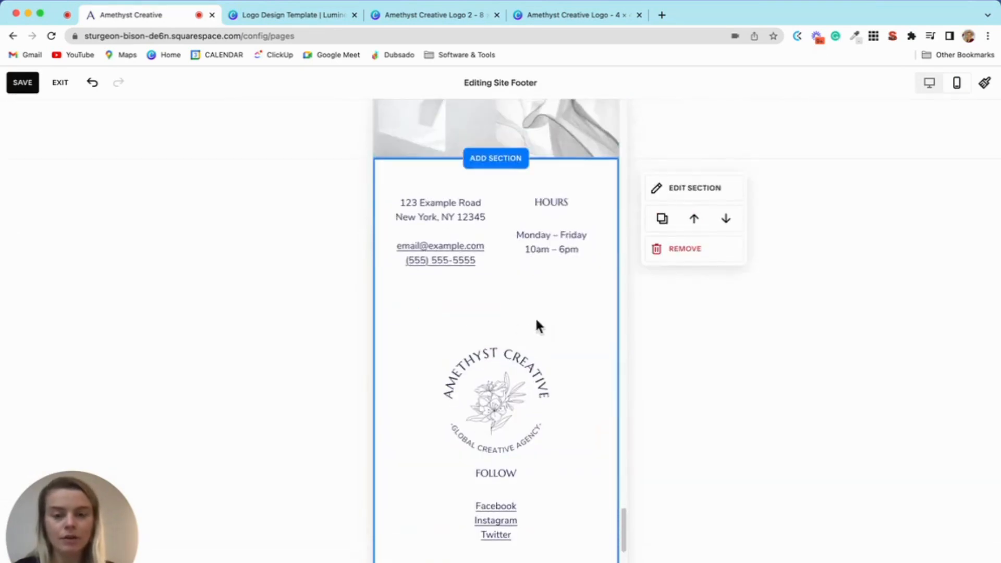
drag(424, 241, 439, 438)
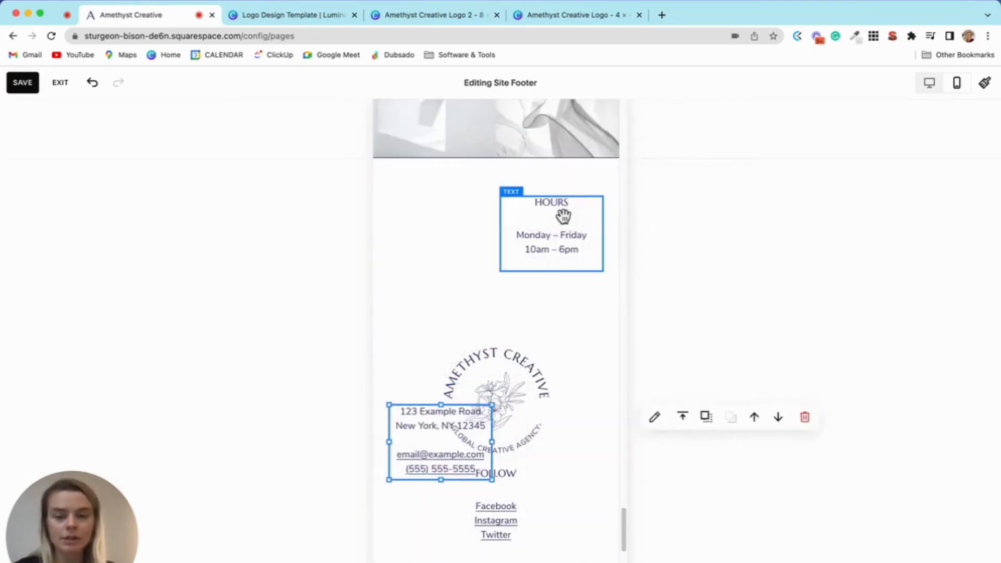
drag(563, 216, 572, 498)
drag(536, 282, 579, 211)
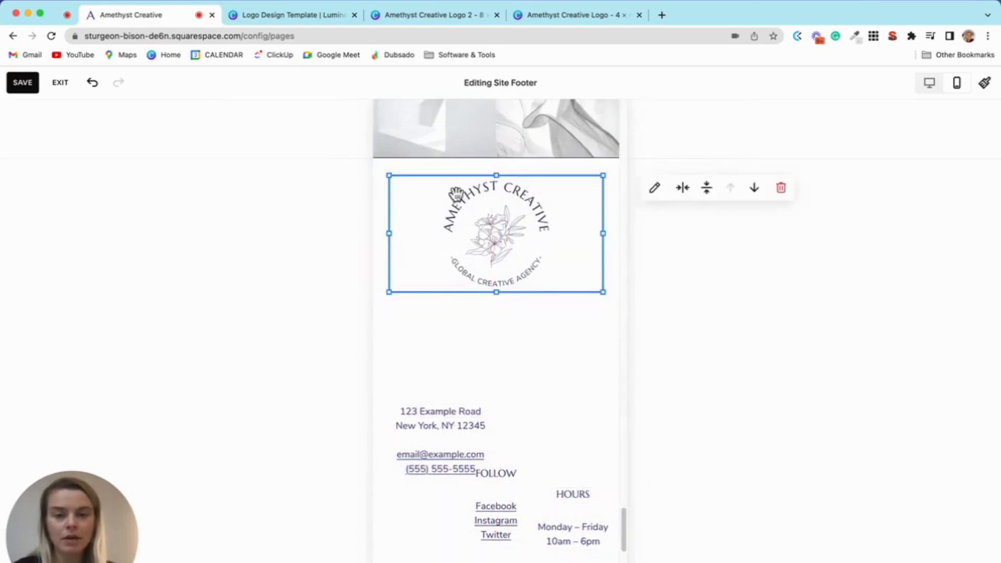
Step: Widen the contact details block to the full mobile grid width and place it directly beneath the logo
drag(457, 505, 604, 362)
double_click(524, 349)
drag(444, 358, 456, 431)
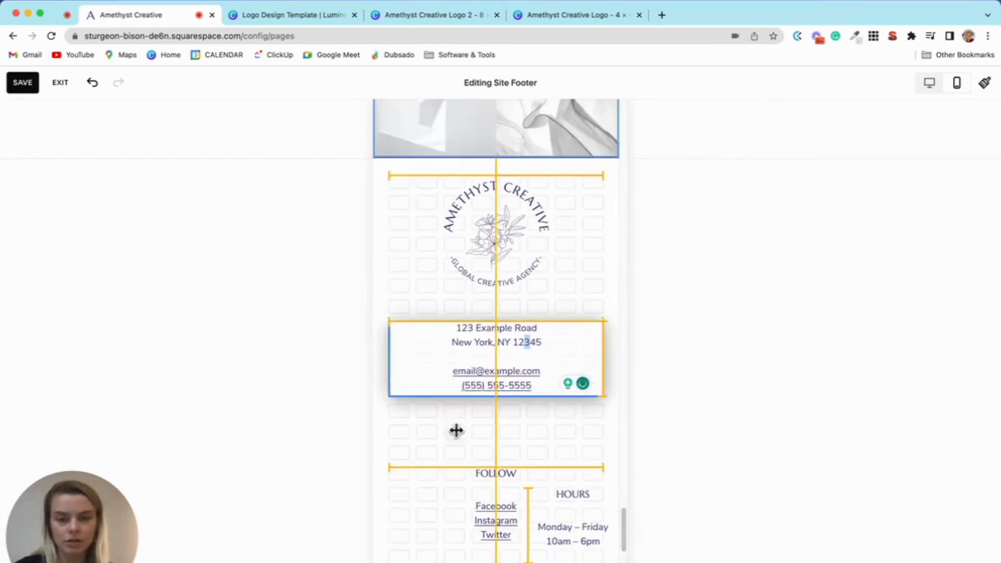
drag(554, 346, 549, 316)
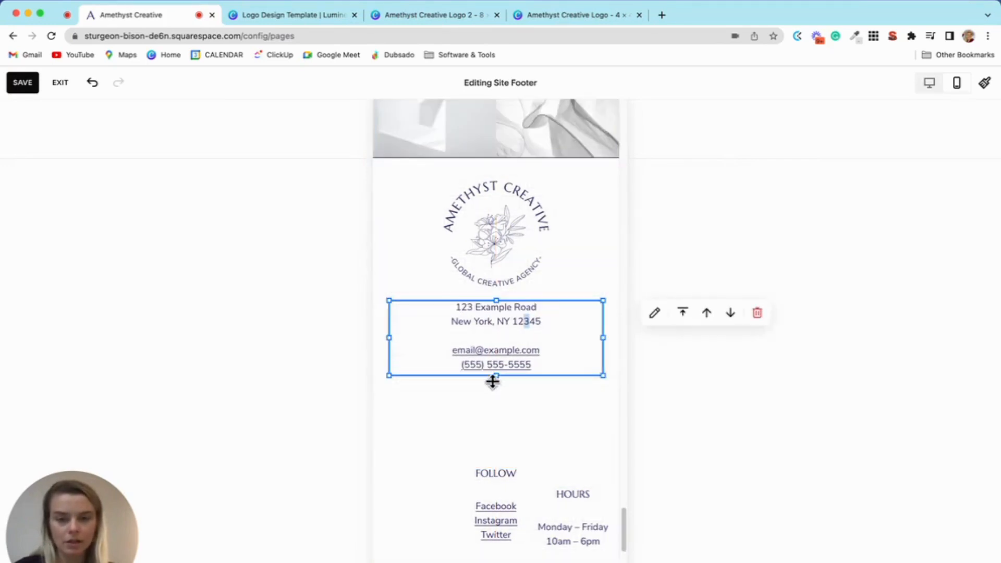
Step: Extend the mobile contact details block downward by one row and set its vertical alignment to middle
drag(492, 382, 494, 402)
click(683, 312)
click(683, 341)
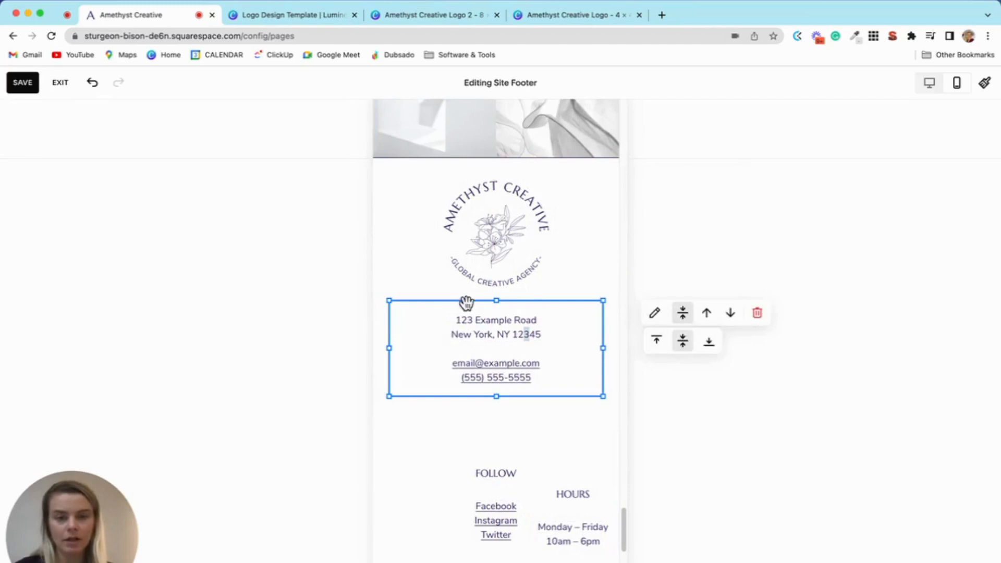
click(511, 230)
mouse_move(494, 293)
mouse_down()
mouse_move(493, 311)
mouse_move(492, 292)
mouse_up()
click(320, 351)
Step: Place the Hours and Follow blocks side by side beneath the contact details, with Hours on the left and Follow on the right
scroll(319, 351, down, 2)
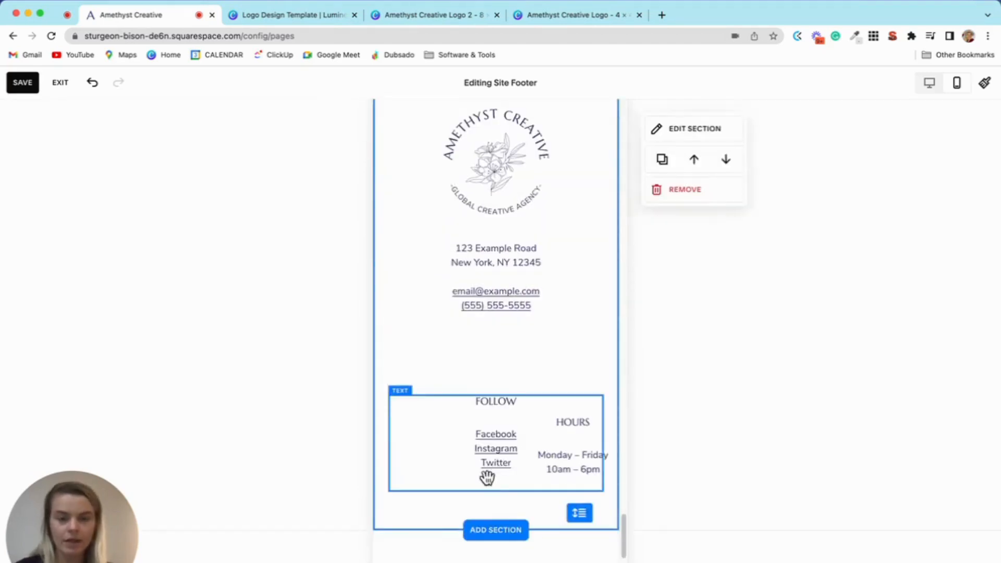
click(487, 478)
drag(605, 444, 574, 376)
drag(567, 470, 433, 386)
click(546, 375)
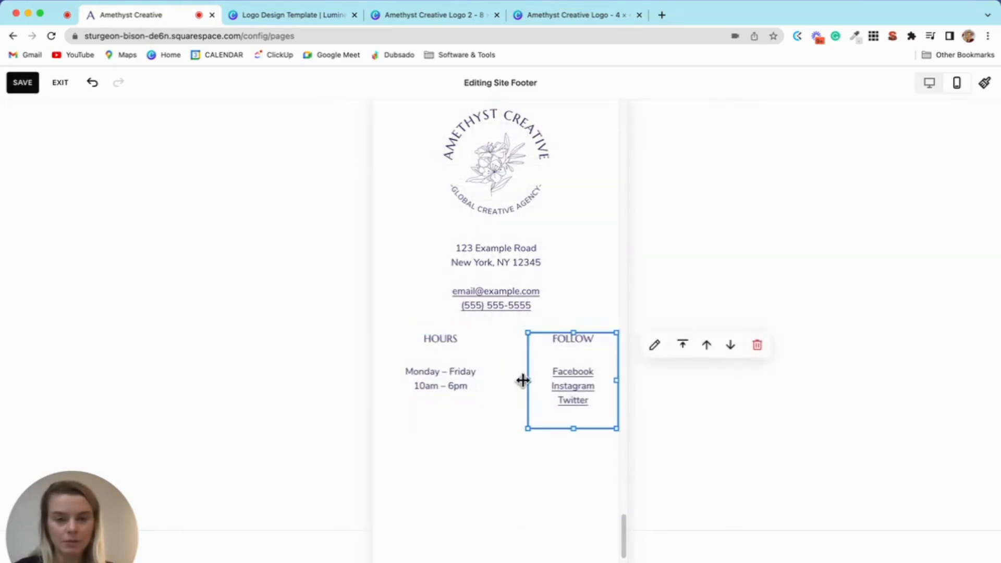
Step: Resize the Follow block to half the mobile grid width and its text height, and move it down one row together with Hours
drag(523, 380, 501, 386)
drag(559, 428, 564, 407)
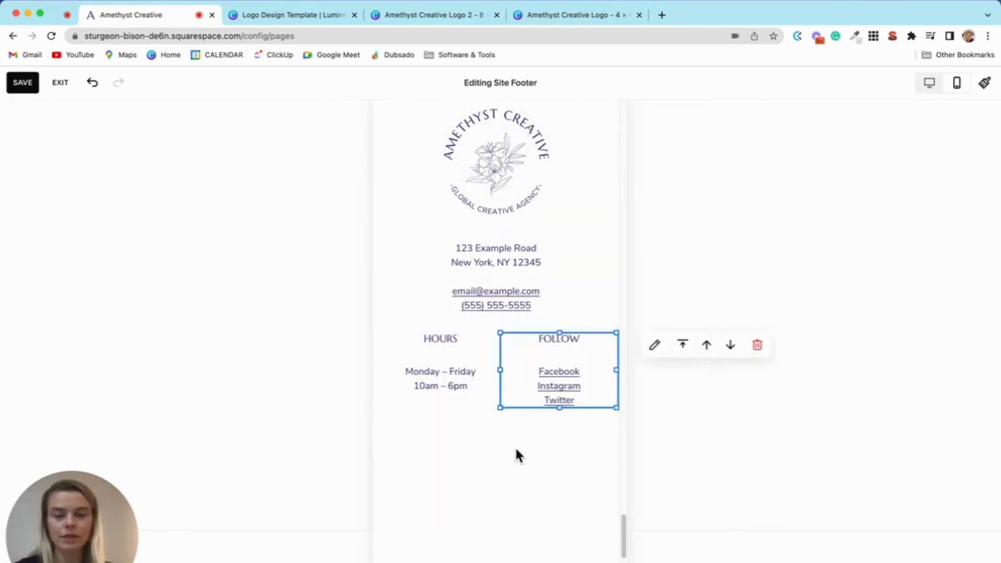
drag(516, 456, 458, 459)
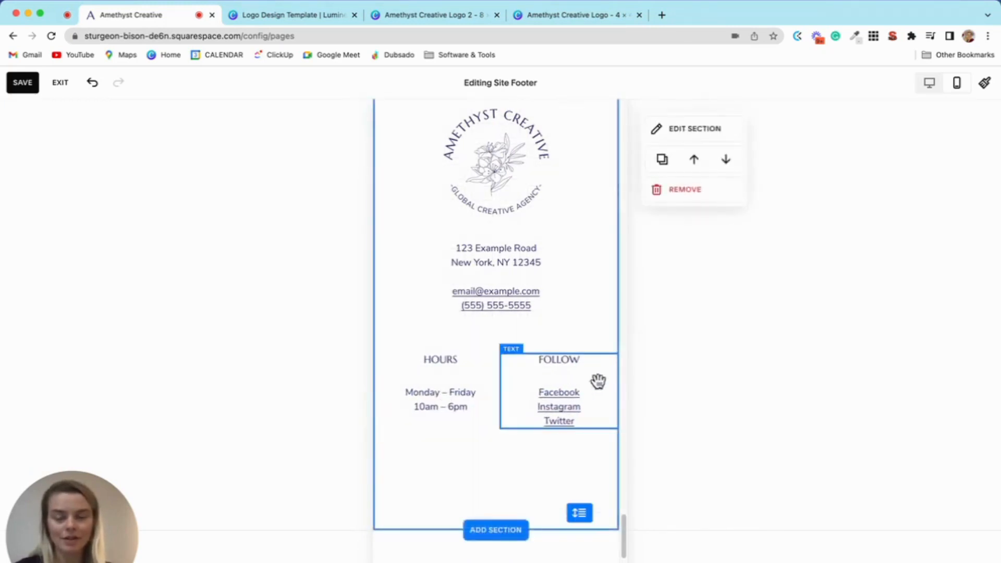
click(594, 396)
Step: Shorten the mobile footer section so it ends just below the Hours and Follow blocks
click(554, 474)
click(580, 514)
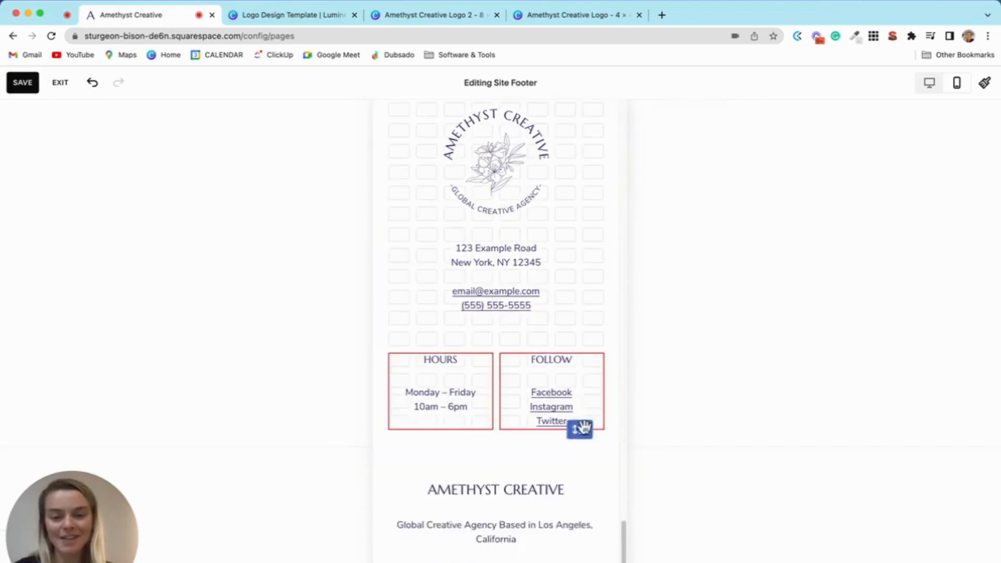
click(579, 426)
scroll(563, 319, up, 2)
click(616, 384)
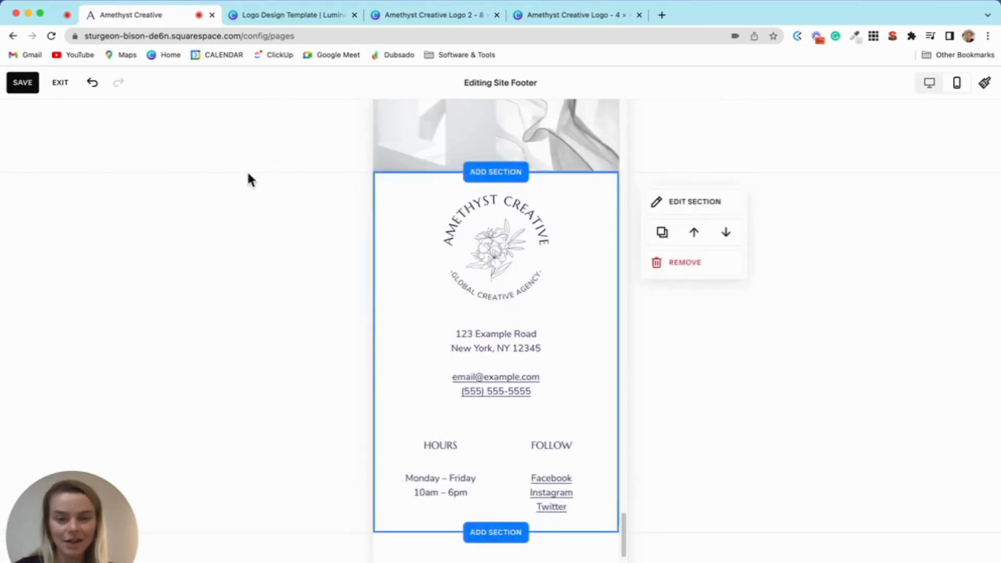
Step: Save the mobile footer changes and return to the desktop layout
scroll(550, 302, down, 4)
scroll(550, 301, down, 2)
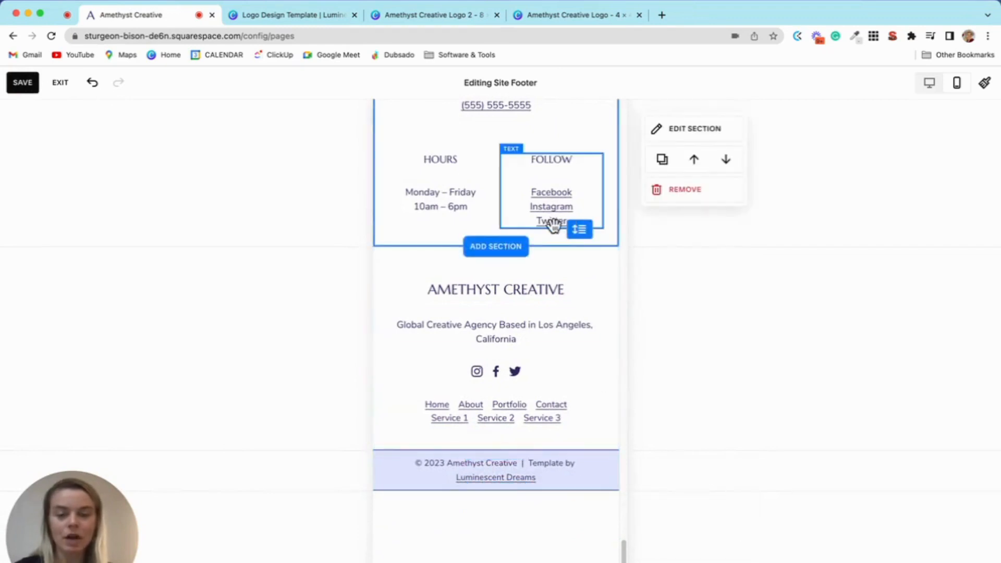
click(23, 86)
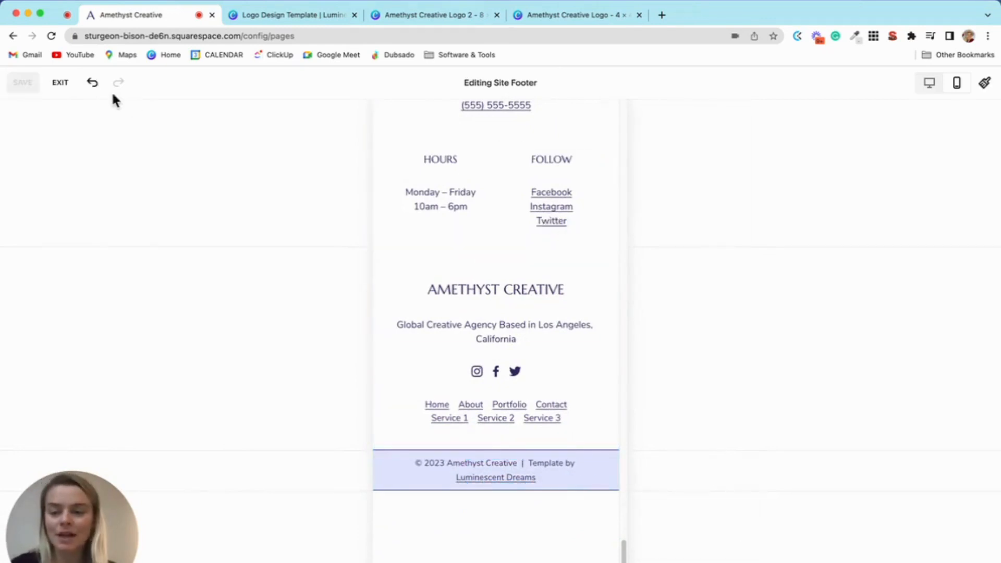
click(61, 83)
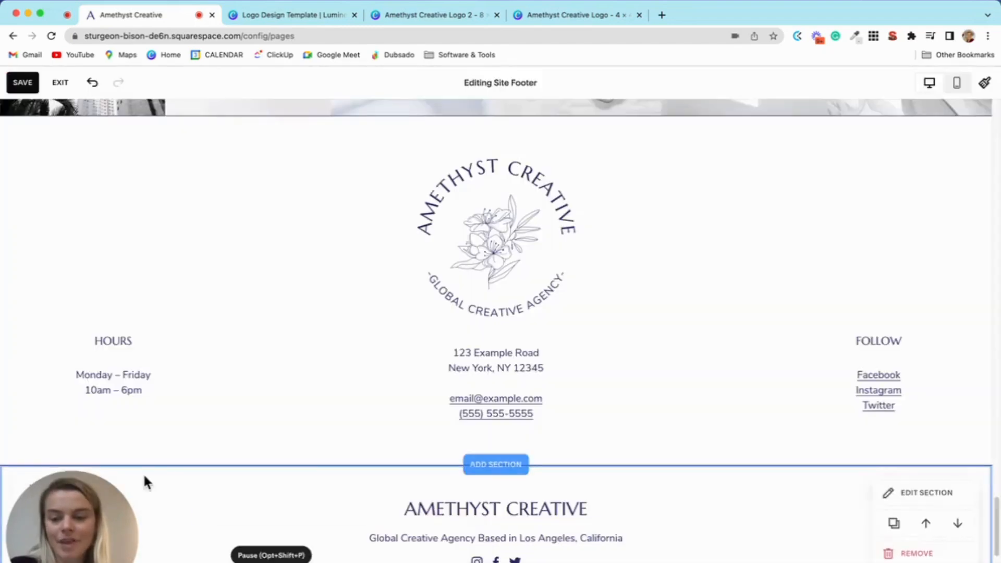
Step: Review the desktop footer and header, and leave the footer editor for the full-page site preview
scroll(149, 270, down, 5)
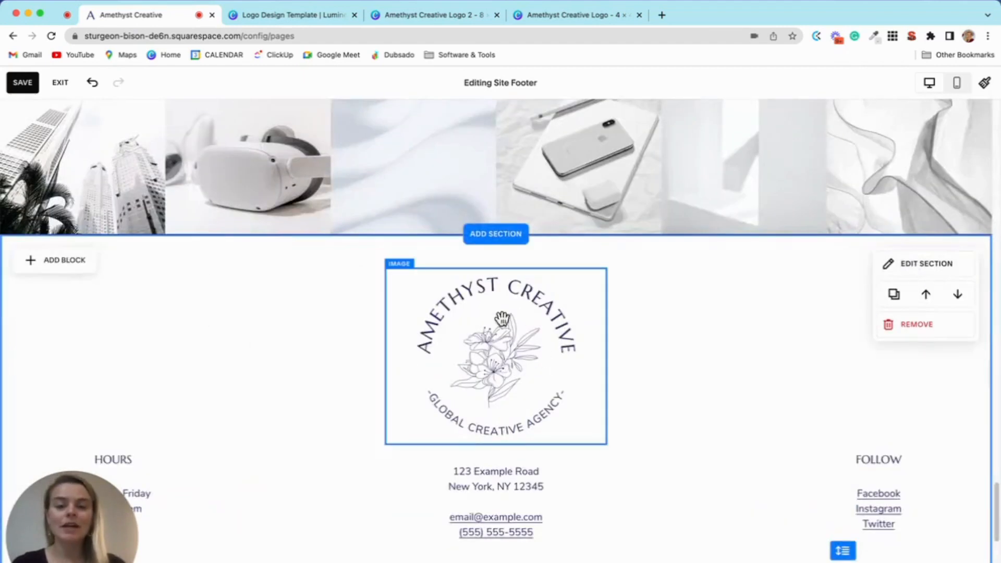
scroll(493, 337, up, 15)
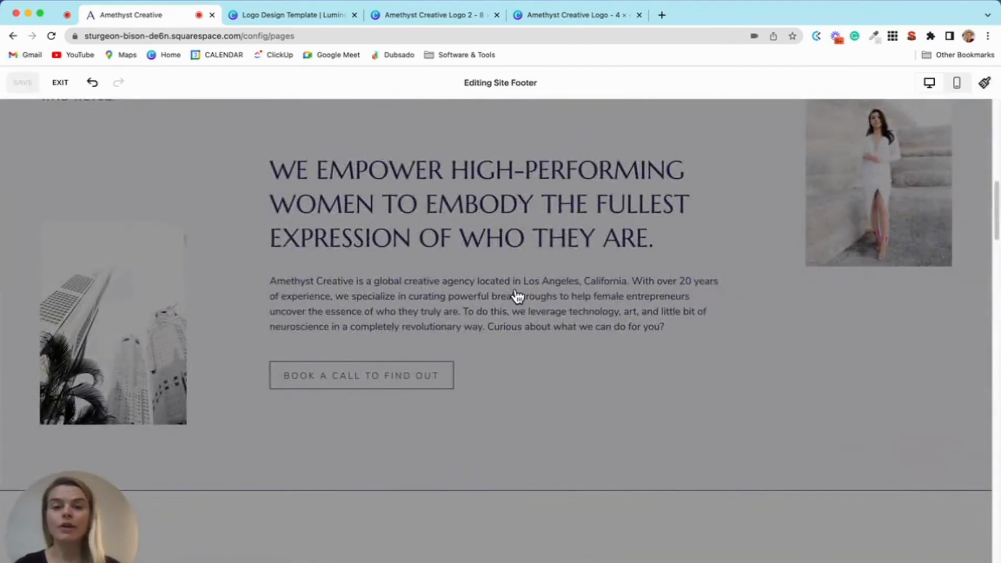
scroll(334, 292, up, 10)
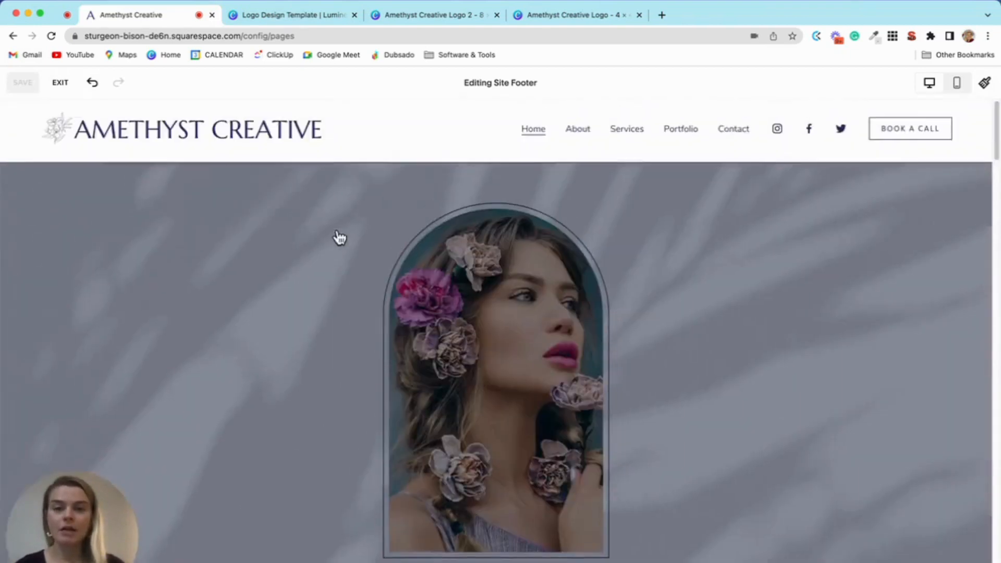
scroll(323, 219, up, 1)
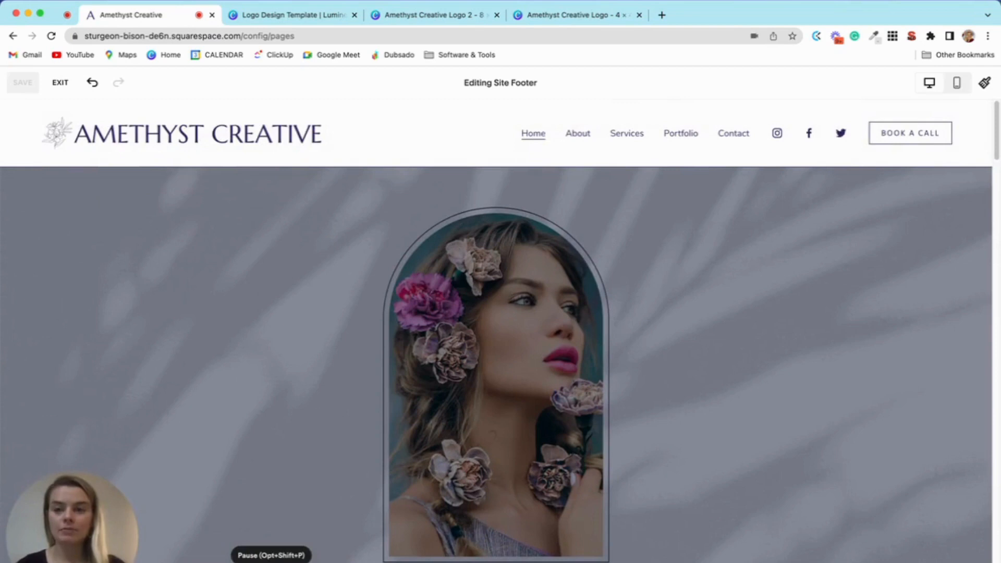
key(Escape)
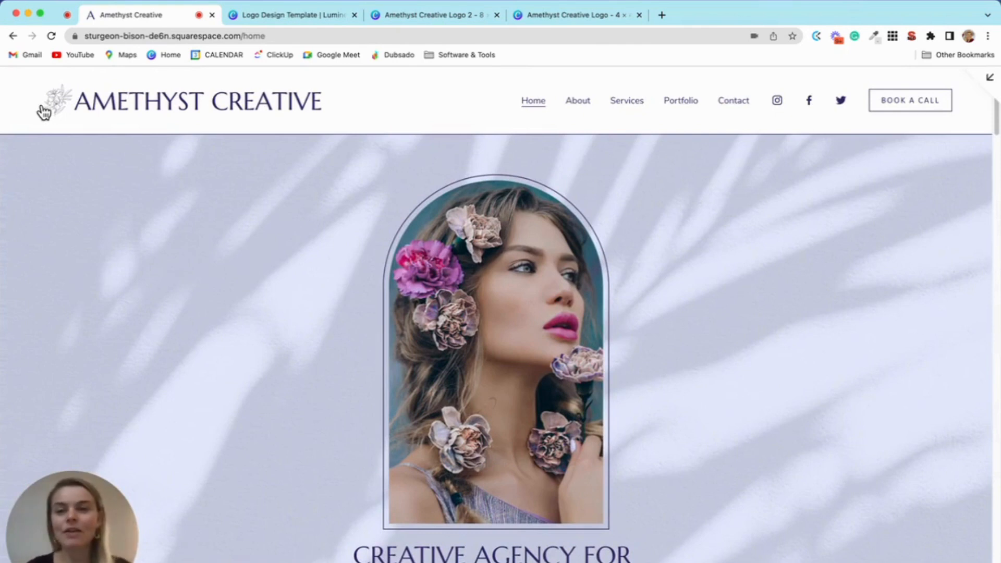
Step: Switch to Canva and view the horizontal Amethyst Creative Logo 2 design and the circular Amethyst Creative Logo design
click(457, 17)
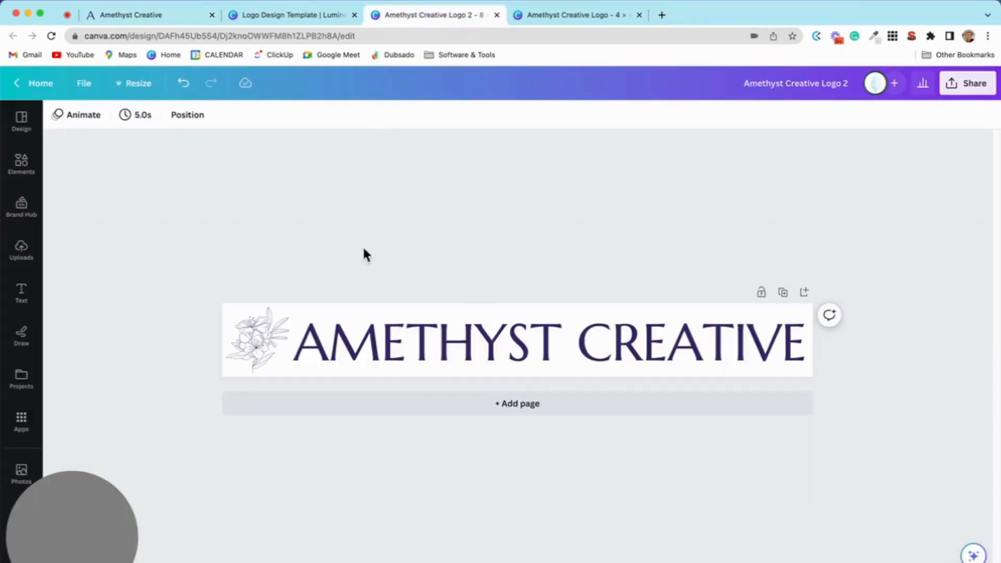
click(569, 19)
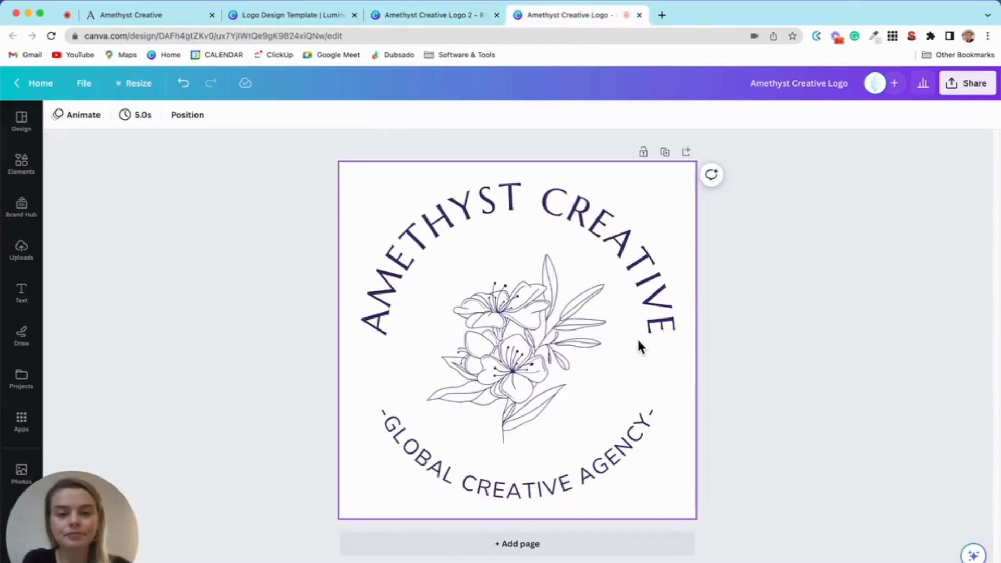